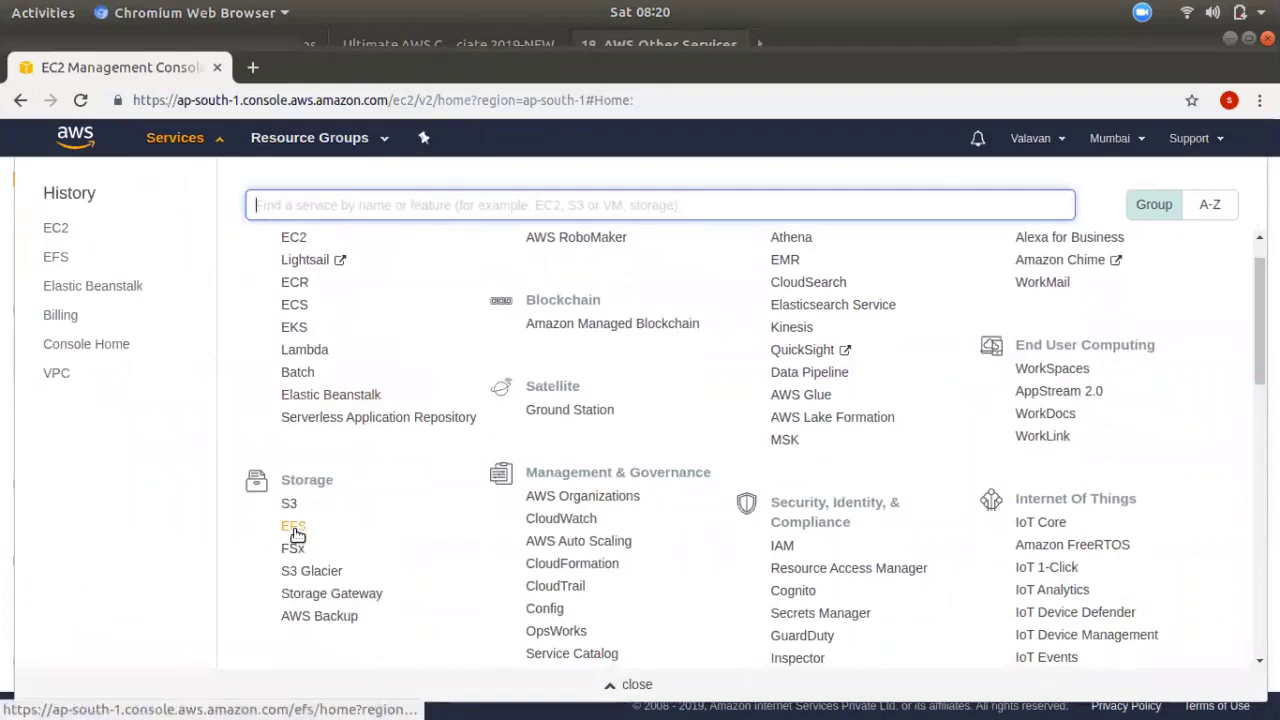
- Open the EFS service in a separate browser tab and check its list of available regions
right_click(296, 535)
click(322, 542)
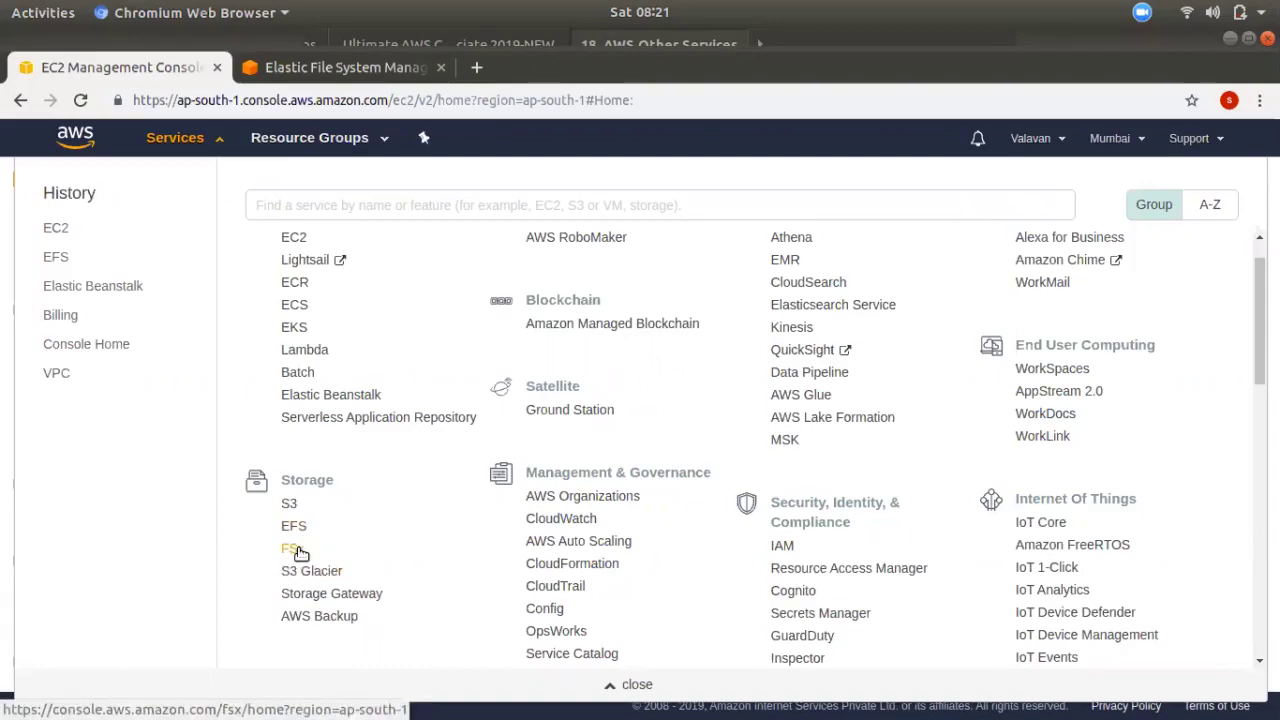
click(340, 67)
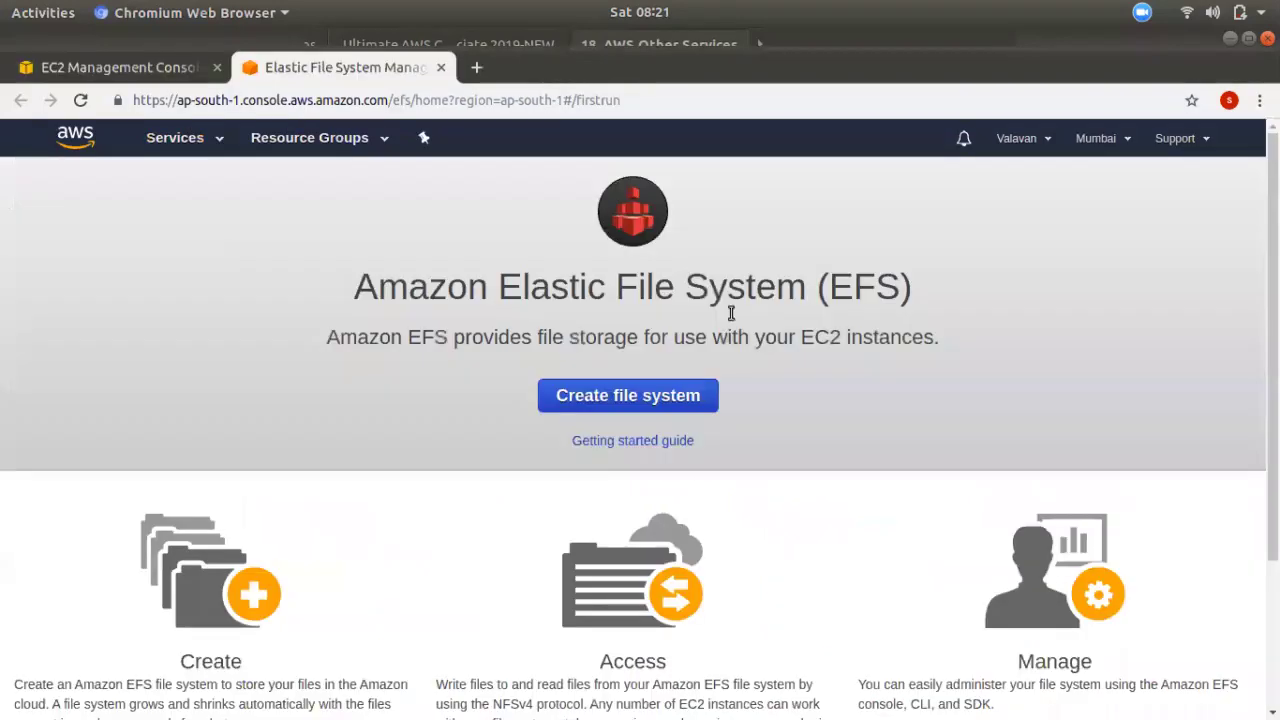
click(1117, 138)
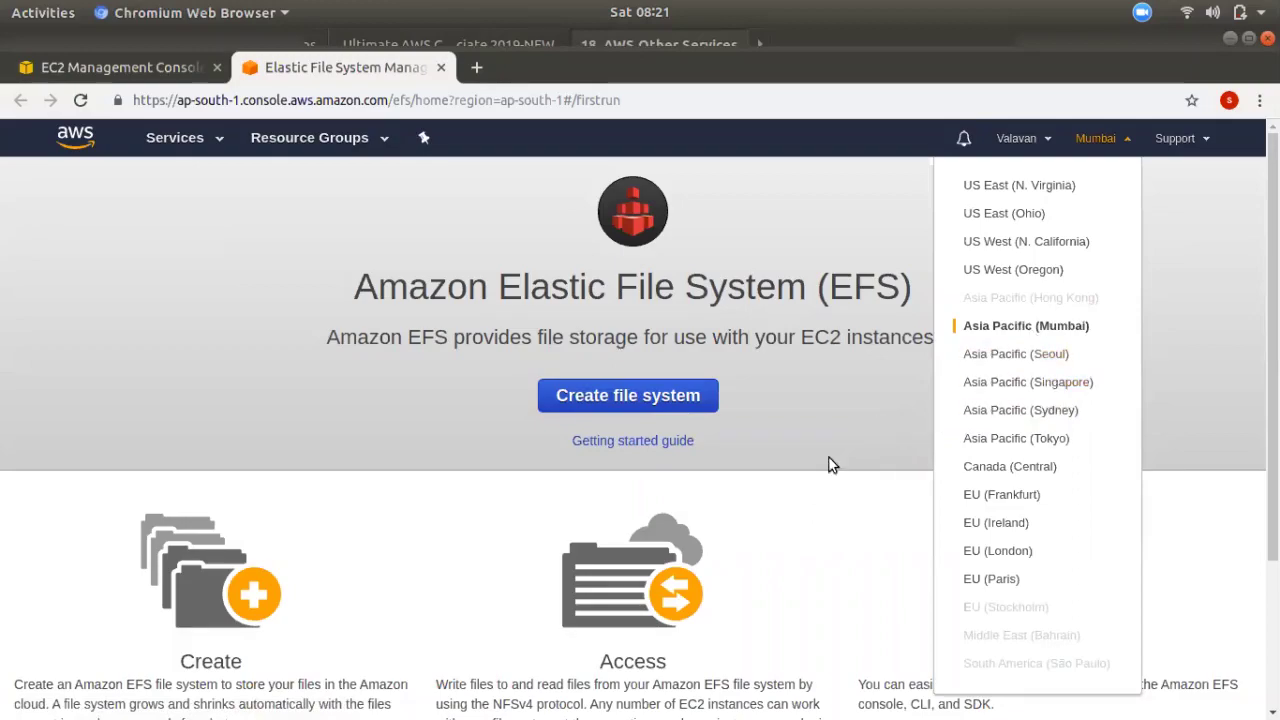
click(853, 545)
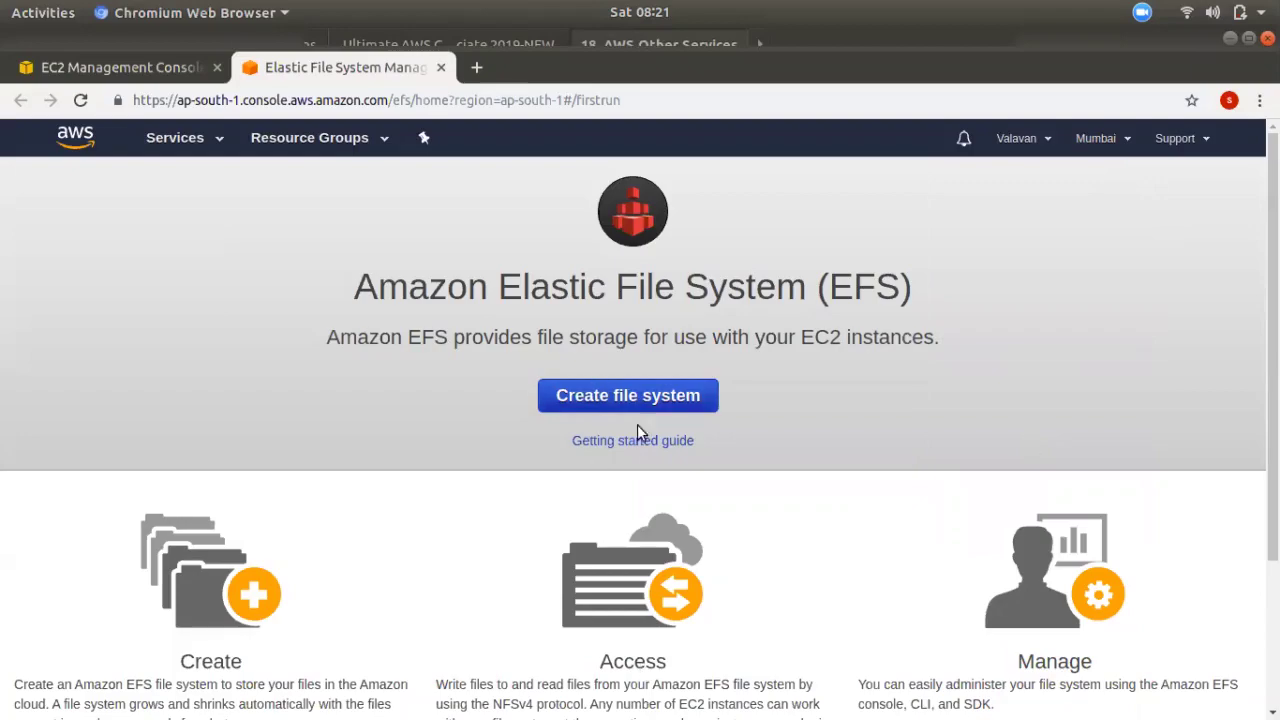
- Return to the EC2 console and start launching a t2.micro instance from the Amazon Linux 2 AMI (HVM)
click(101, 66)
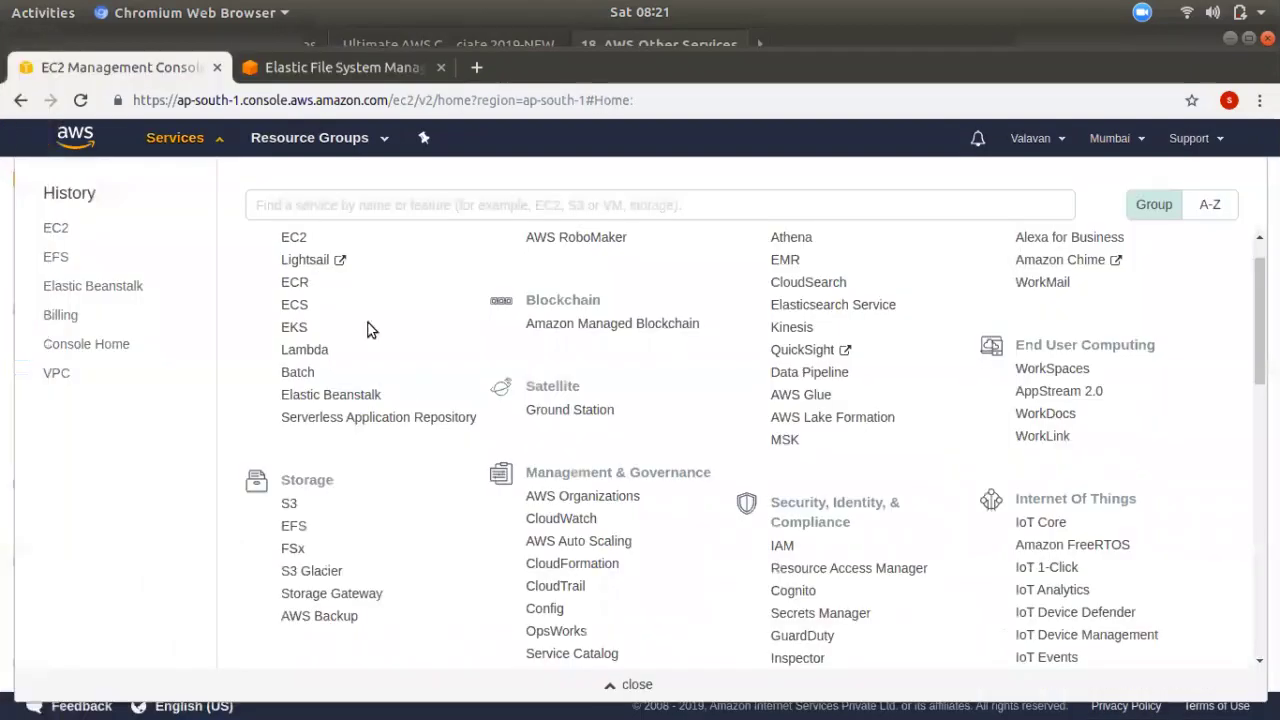
click(215, 136)
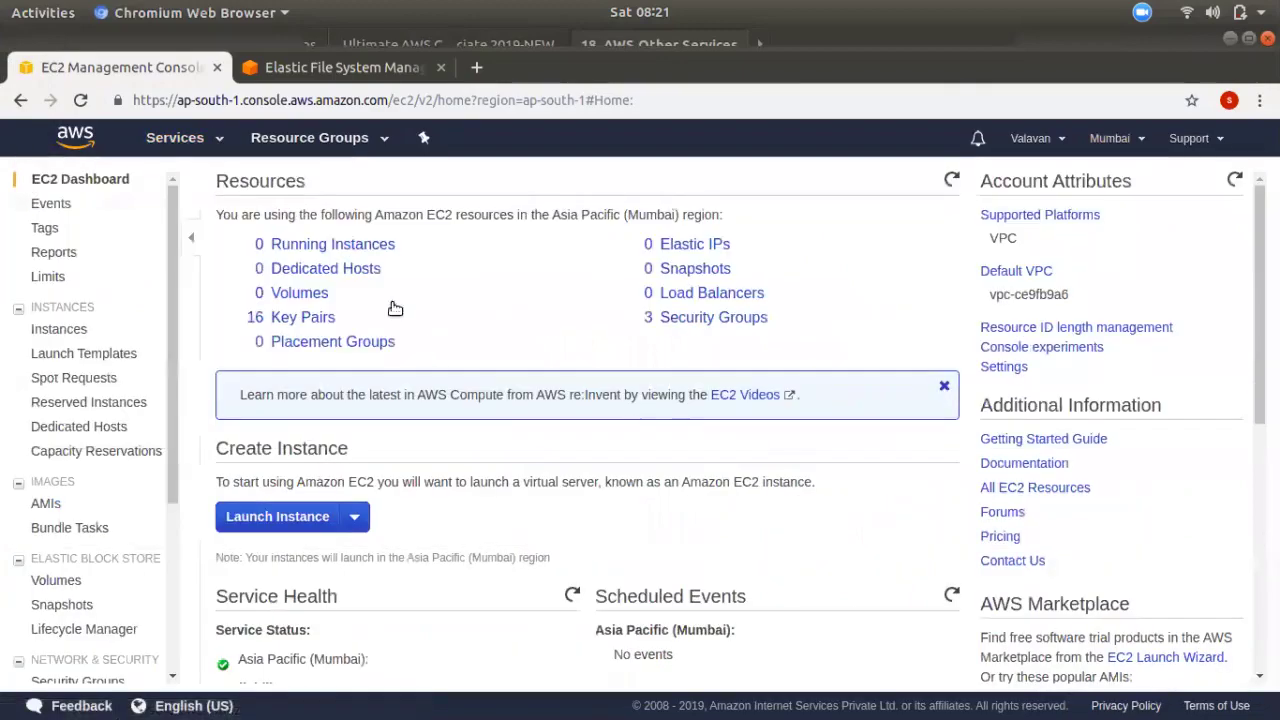
click(288, 517)
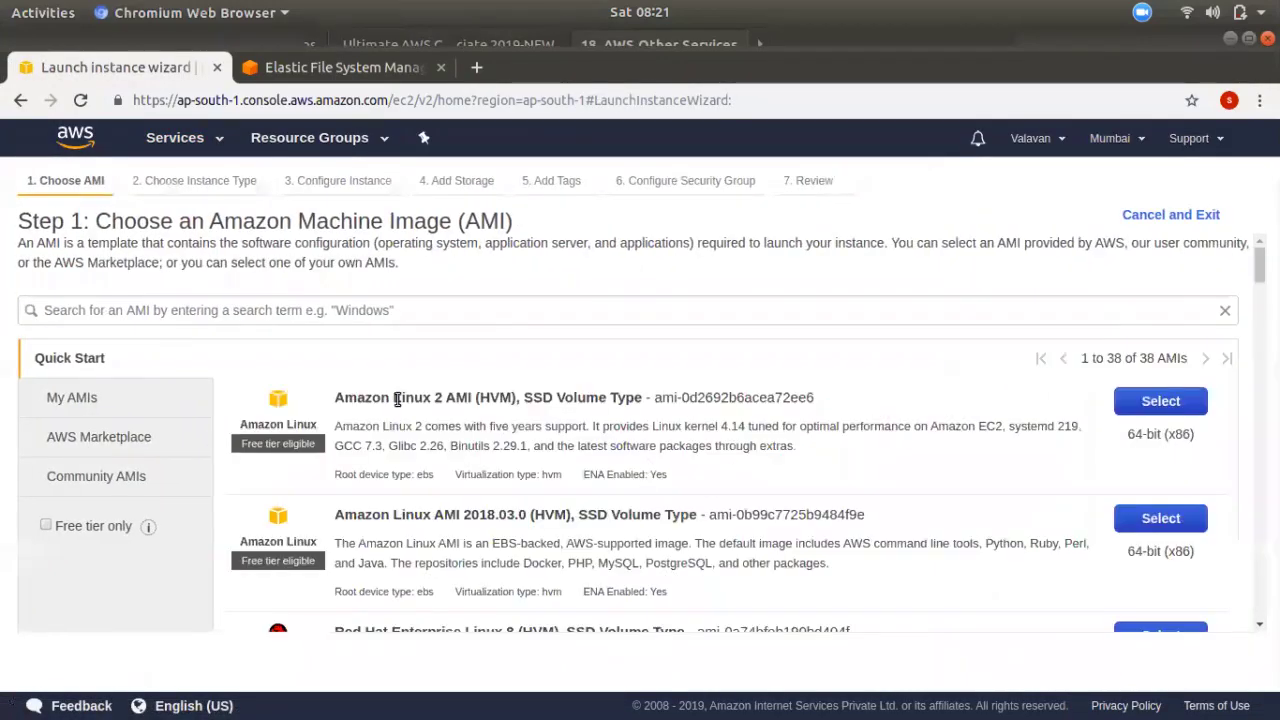
click(1147, 400)
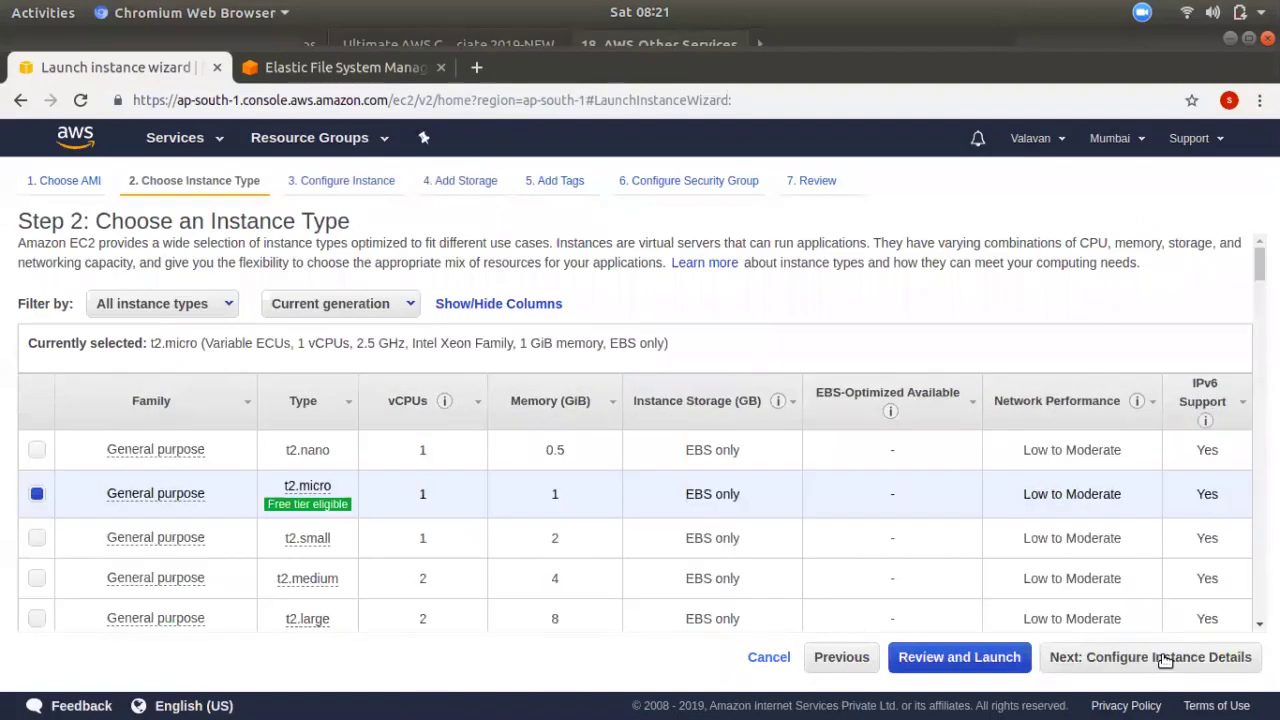
click(1165, 657)
- Place the instance in the default VPC with the subnet Default in ap-south-1a
click(439, 393)
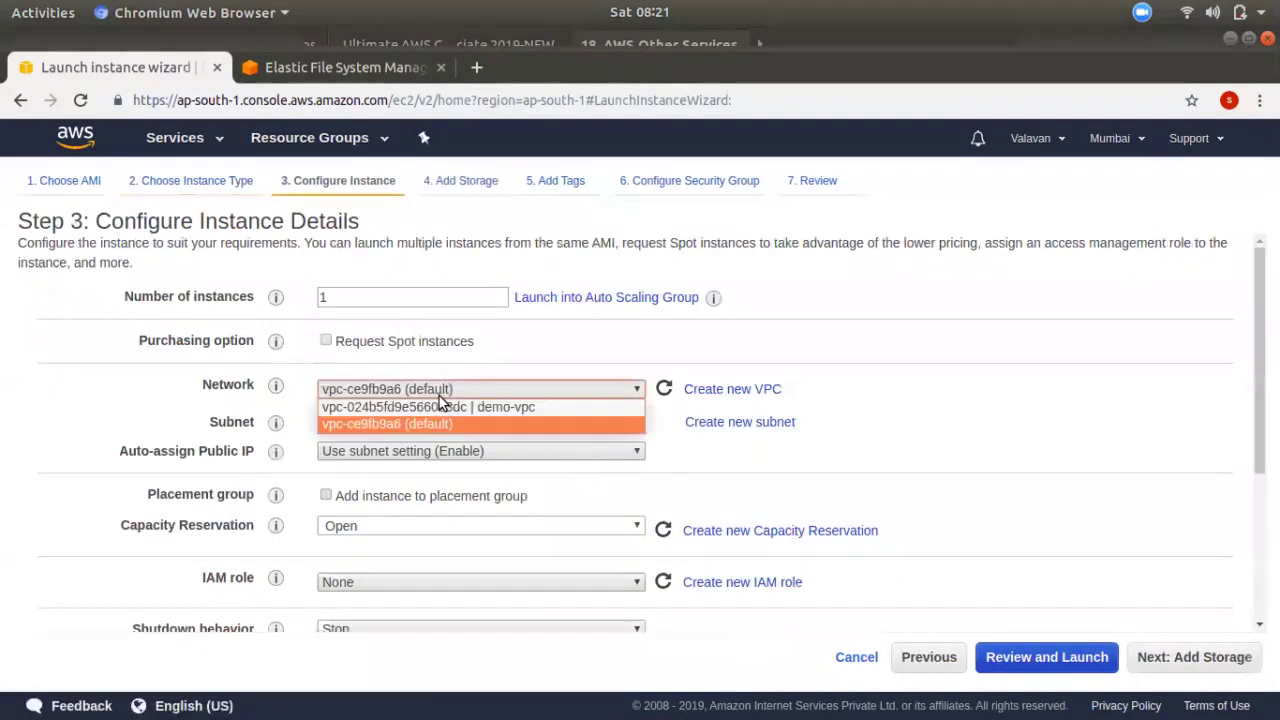
click(439, 396)
click(437, 427)
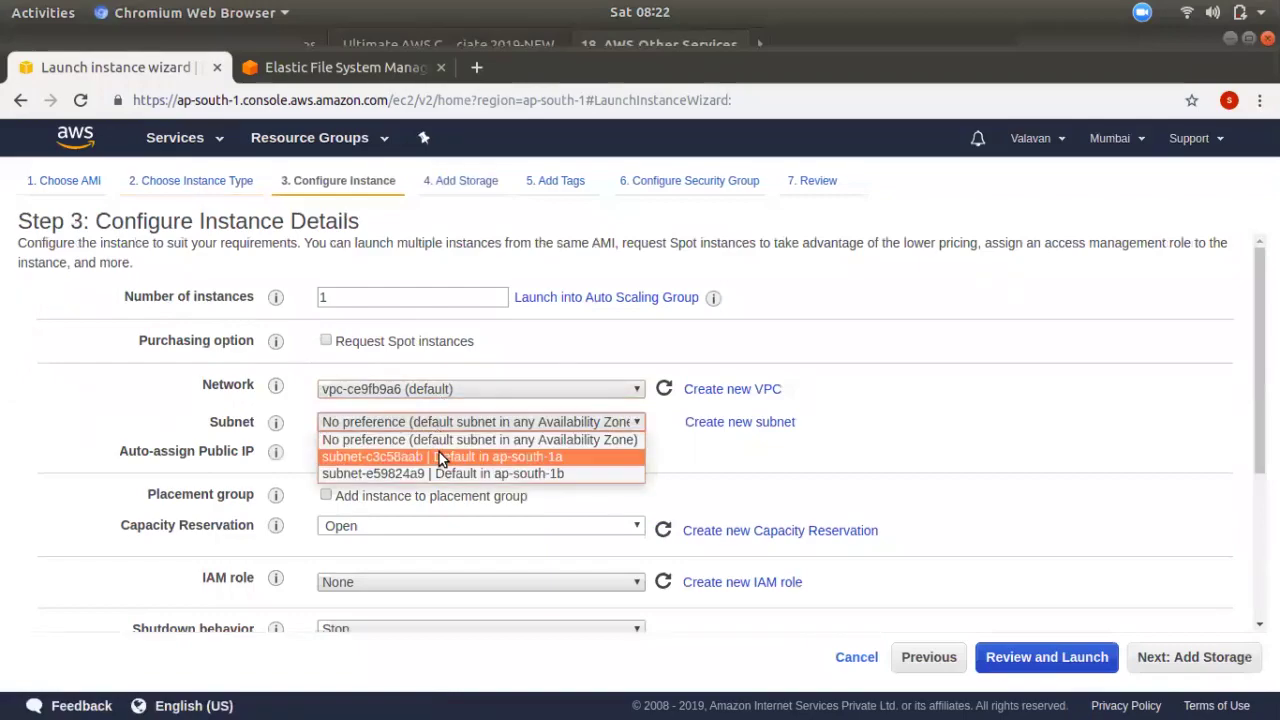
click(441, 456)
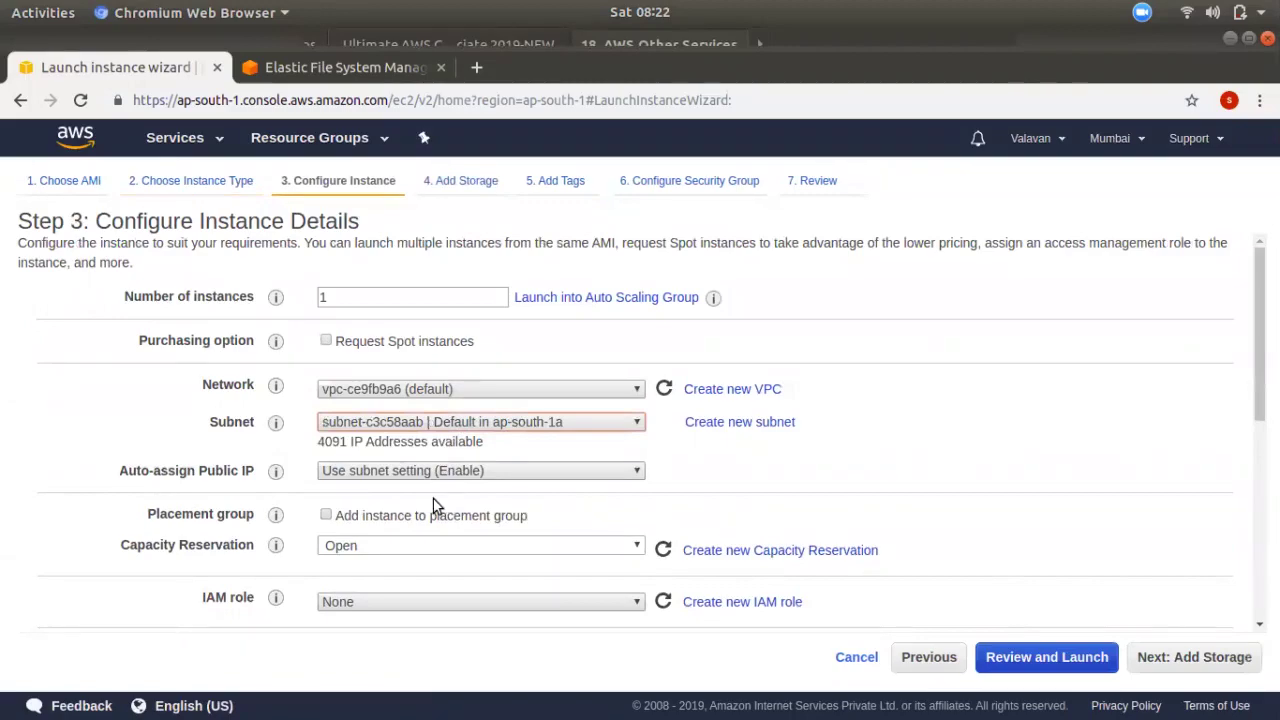
scroll(1054, 506, down, 4)
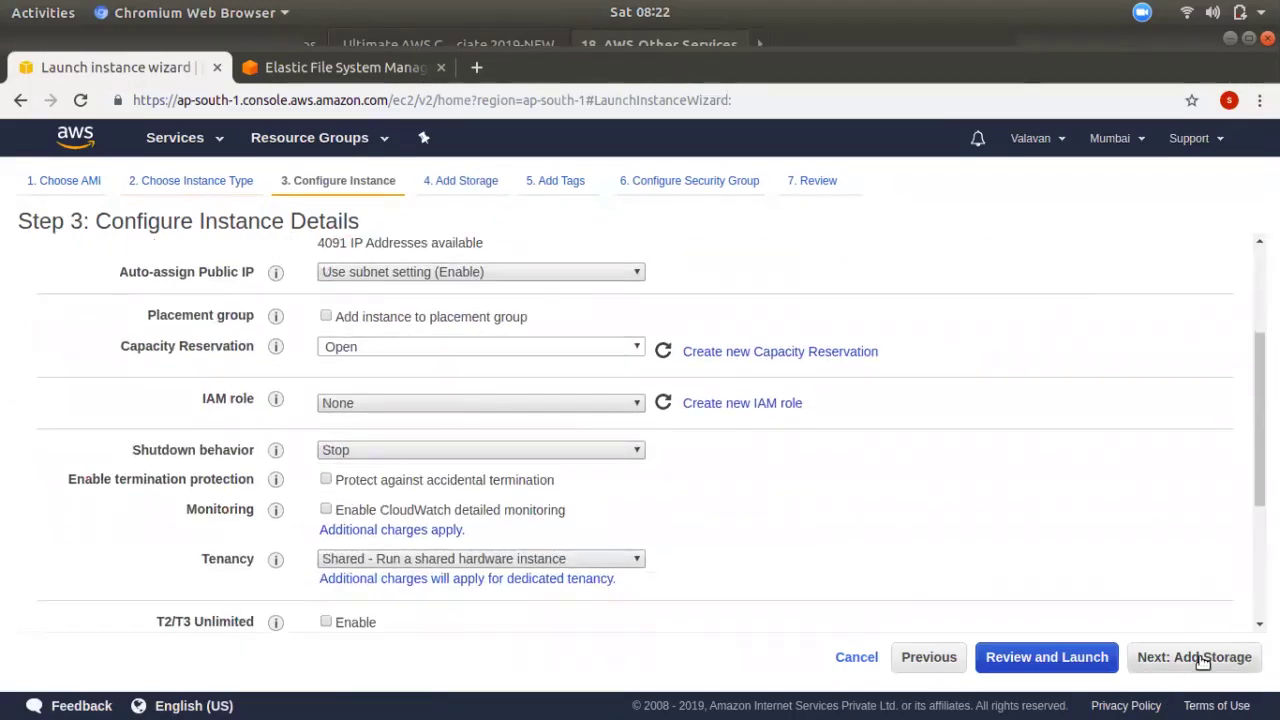
- Accept the default storage without tags and assign the existing default security group to the instance
click(1210, 655)
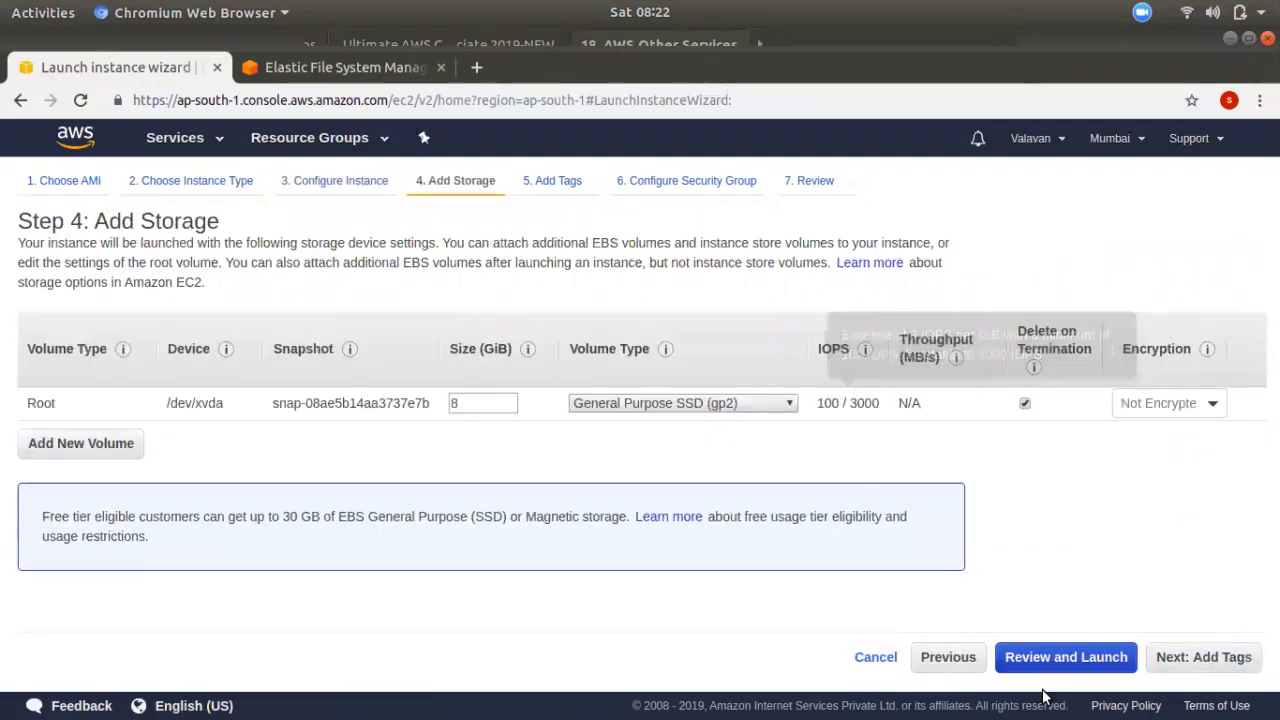
click(1225, 657)
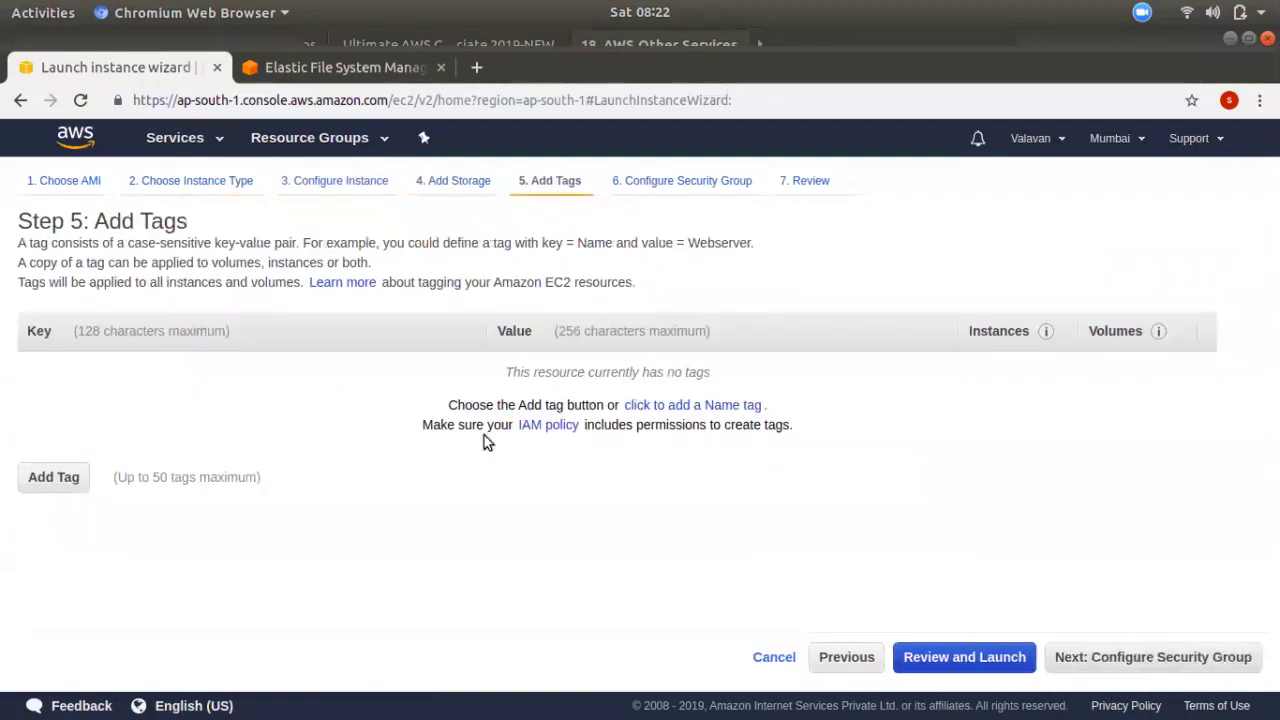
click(1232, 658)
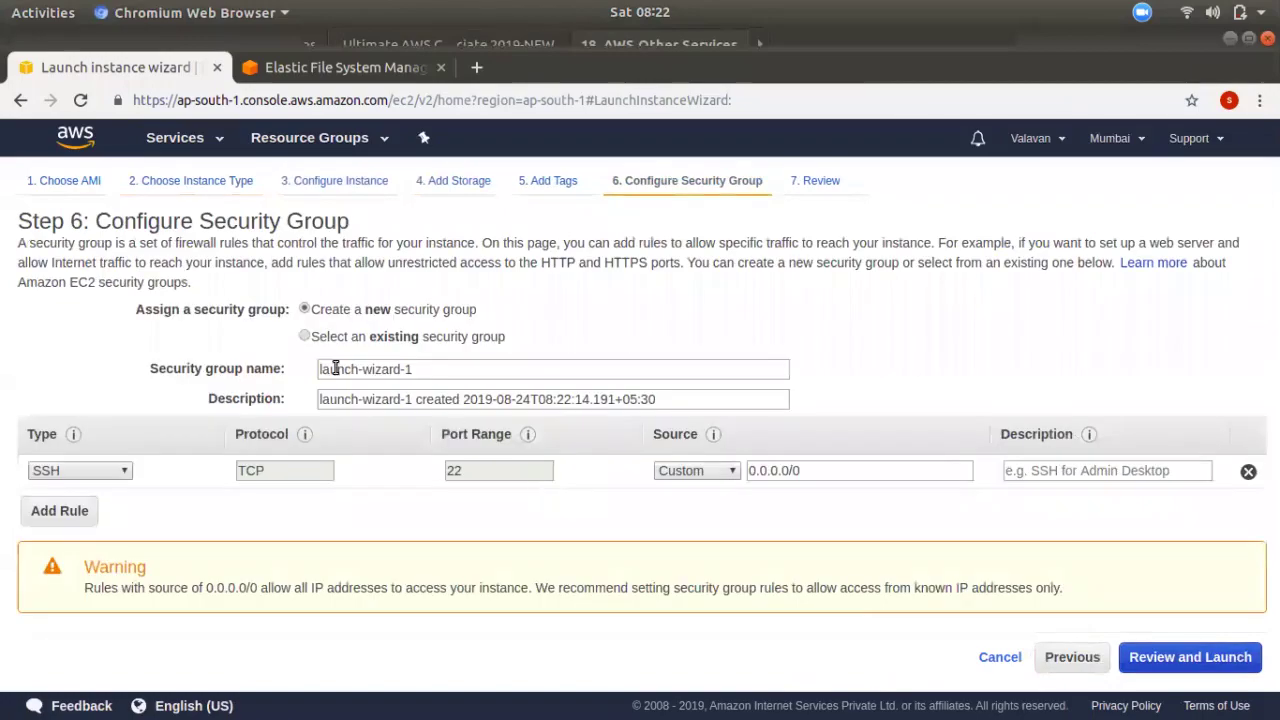
click(323, 339)
click(319, 311)
click(321, 337)
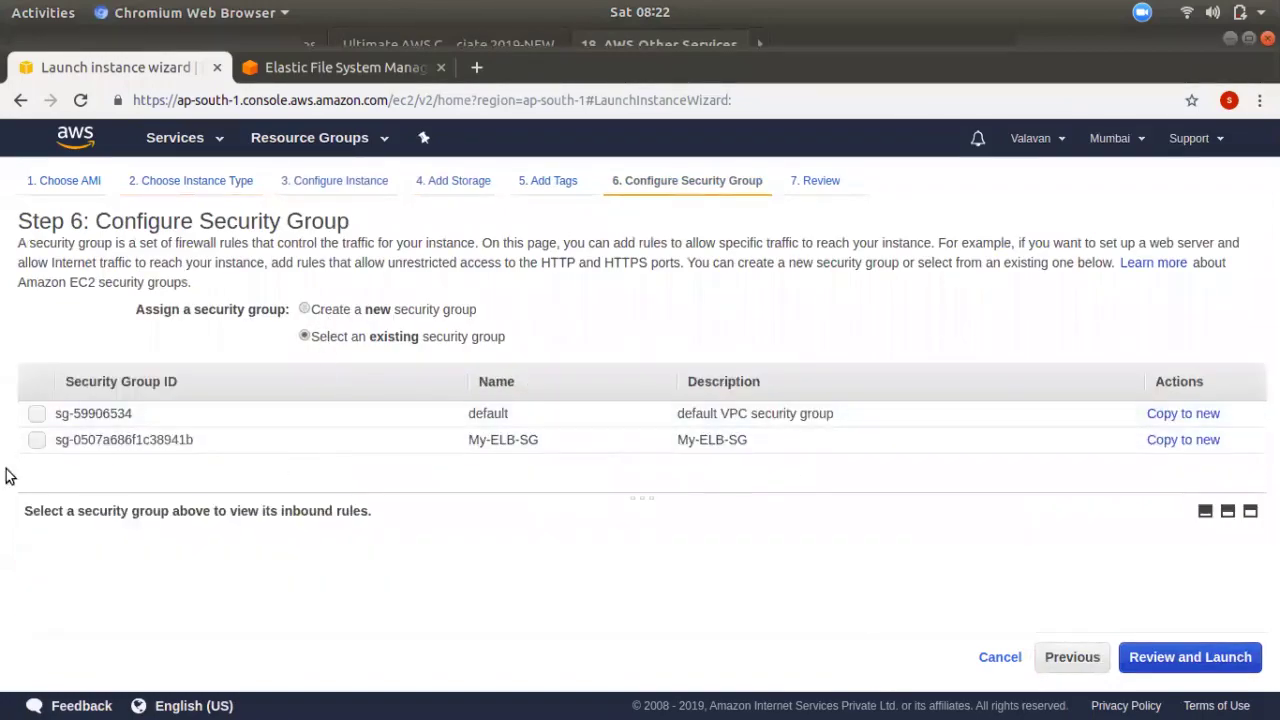
click(47, 418)
- Examine the default security group's inbound rules, especially the source of the All traffic rule
scroll(626, 590, down, 3)
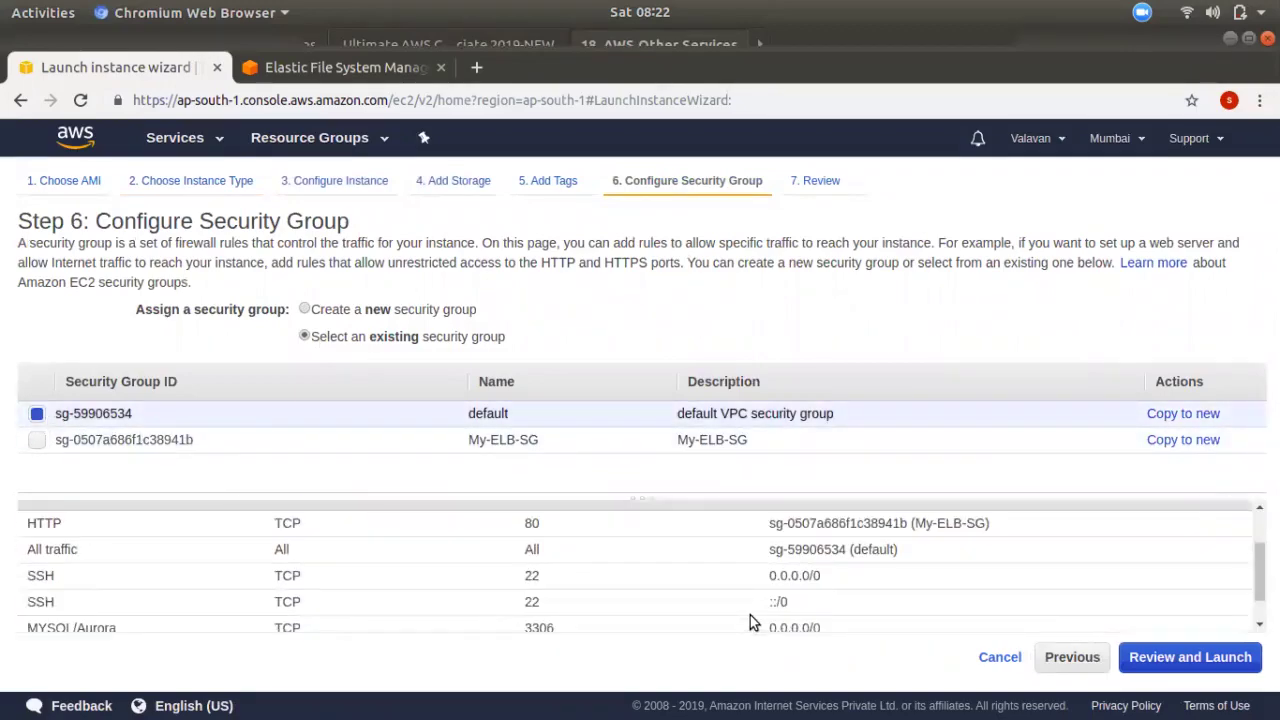
scroll(537, 593, up, 1)
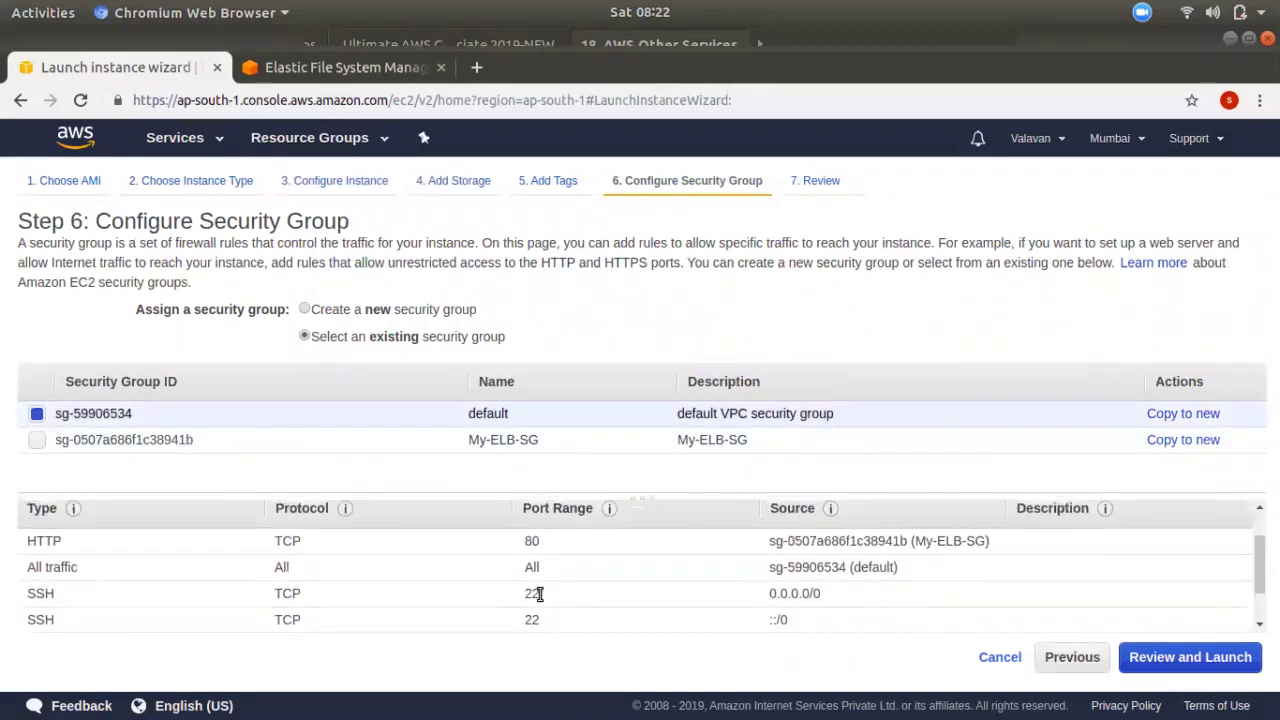
triple_click(28, 566)
drag(780, 571, 884, 569)
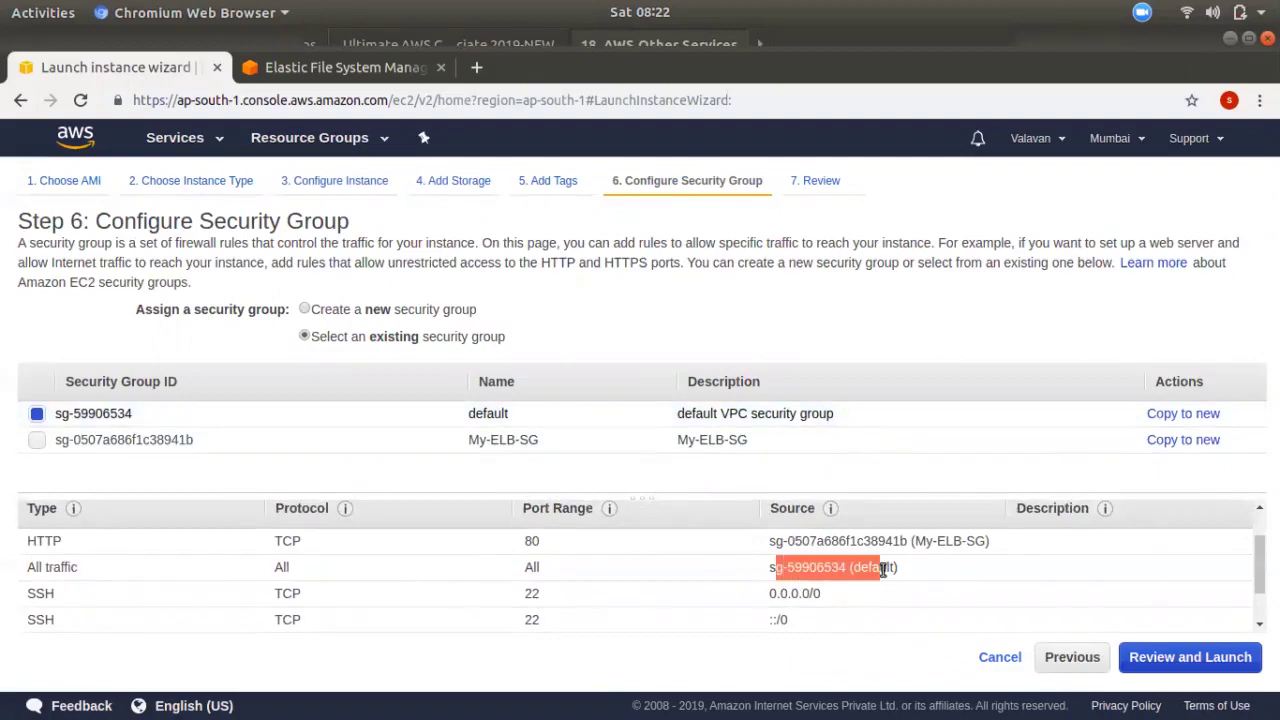
drag(276, 572, 531, 580)
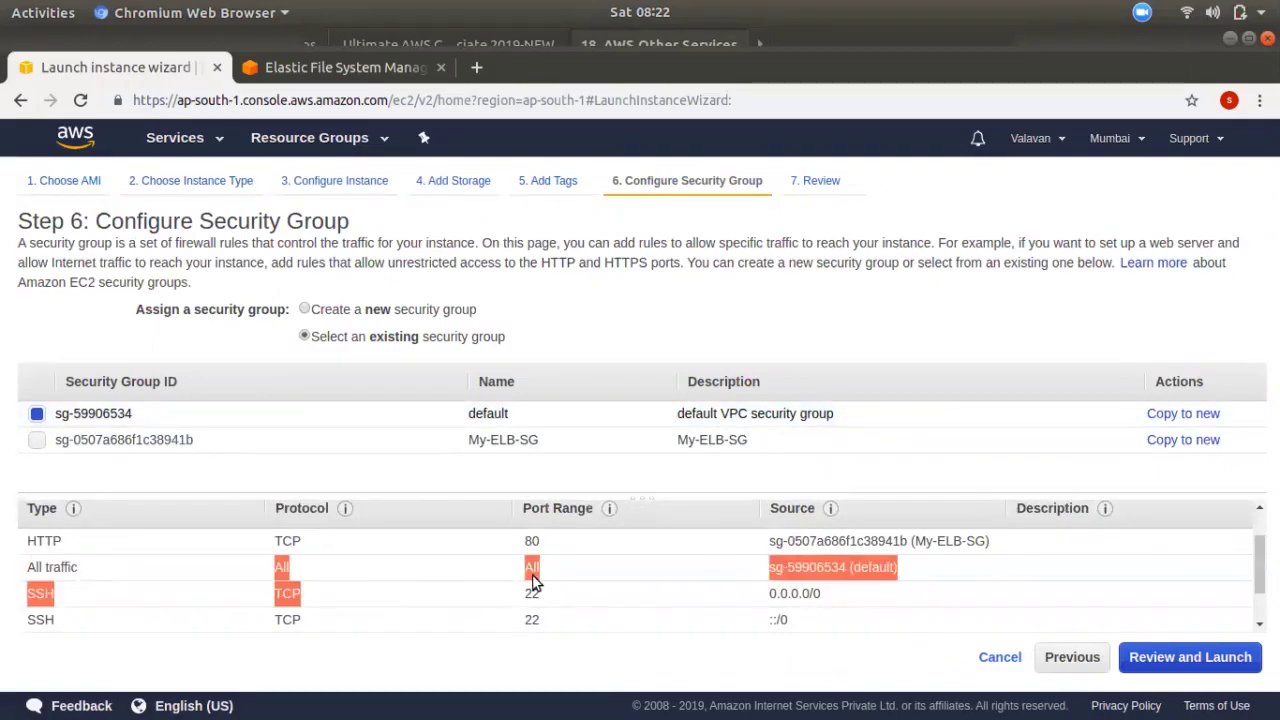
click(583, 583)
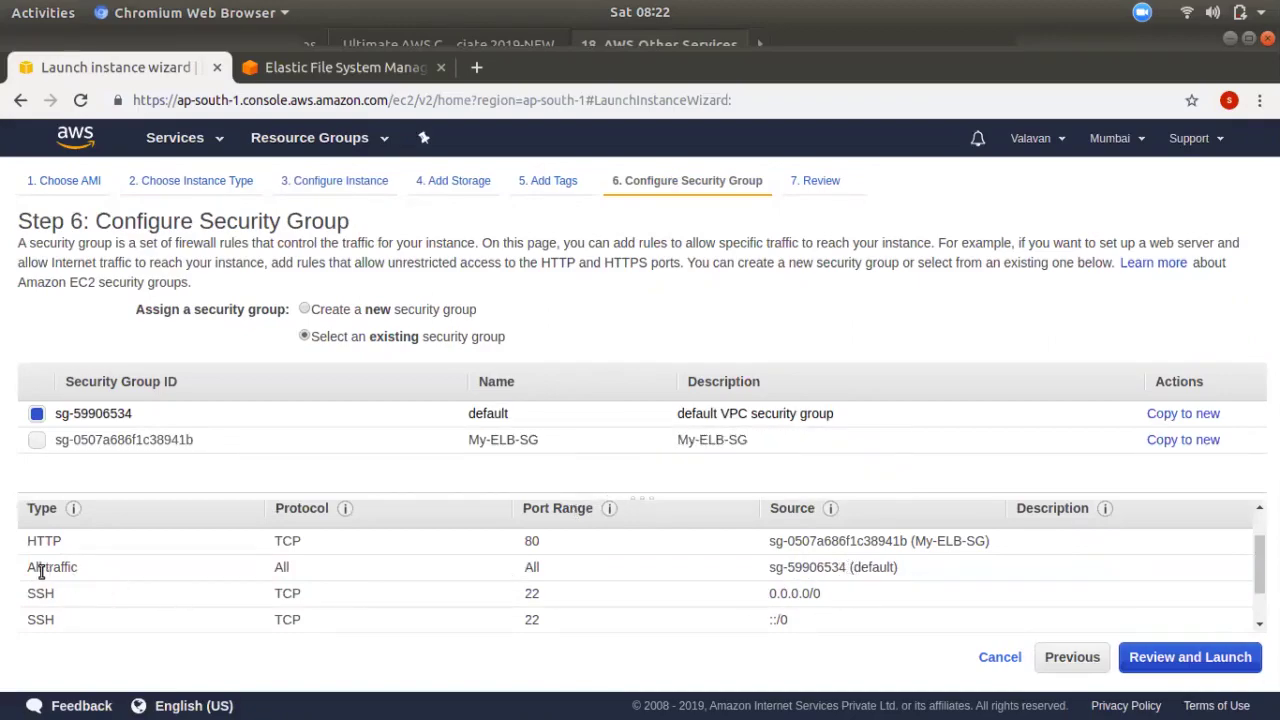
drag(40, 570, 340, 588)
drag(880, 570, 838, 576)
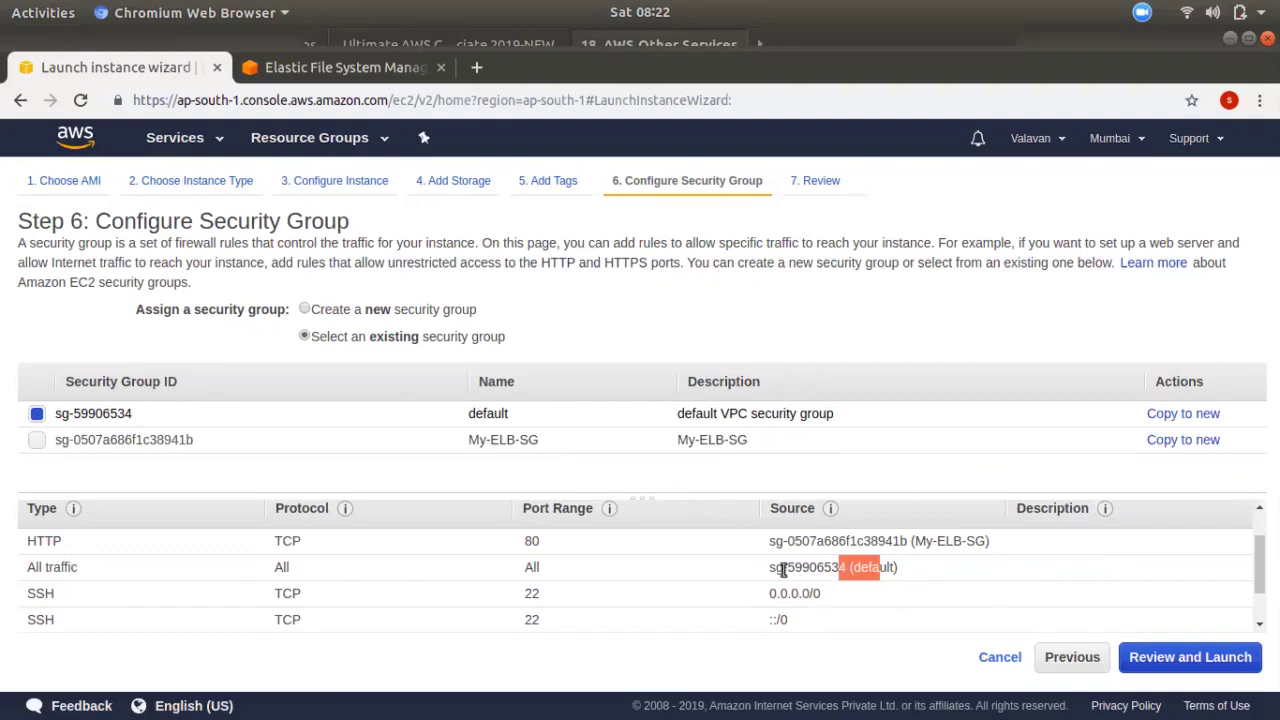
drag(783, 568, 883, 588)
click(856, 567)
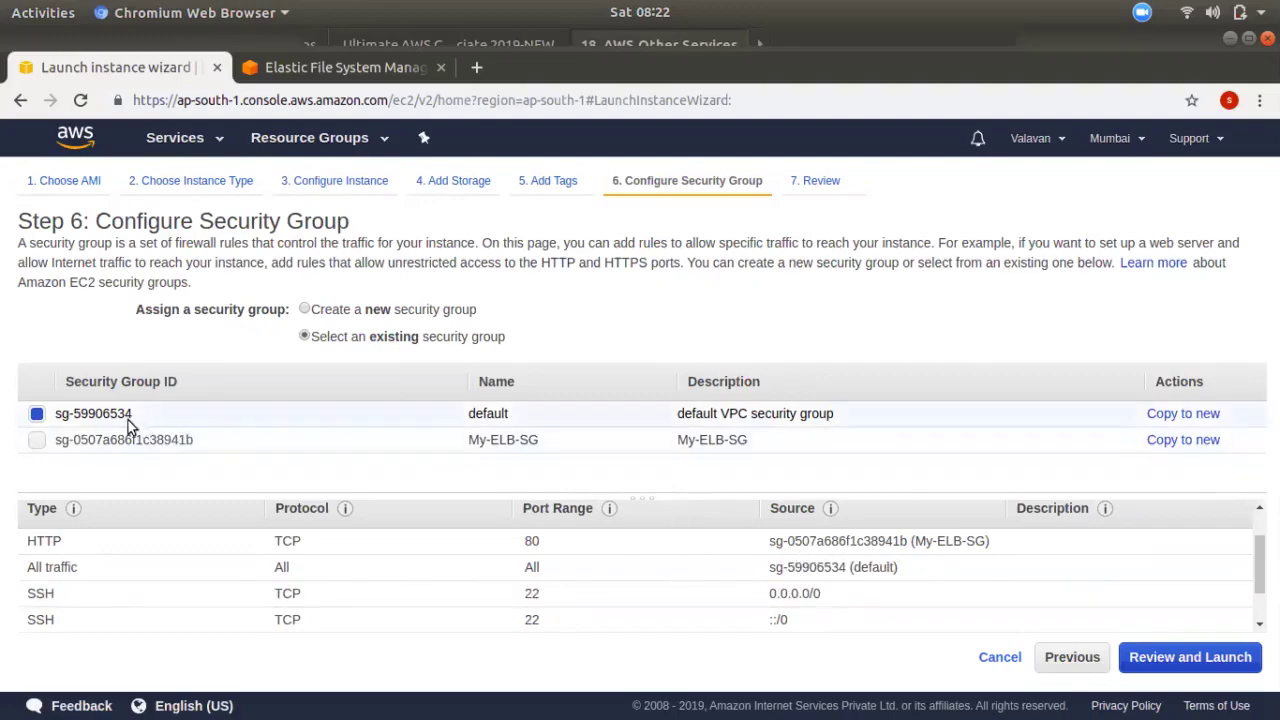
drag(795, 567, 838, 567)
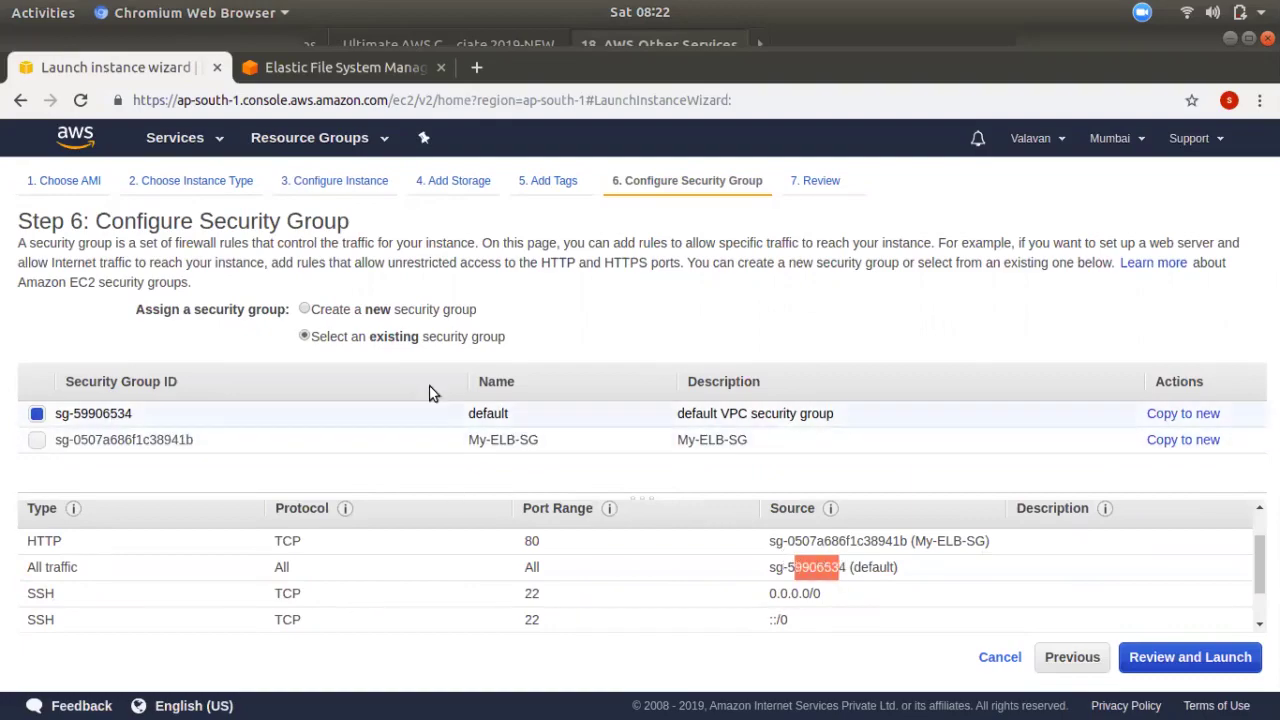
- Launch the reviewed instance with the existing key pair newkey, acknowledging access to its private key file
click(1192, 657)
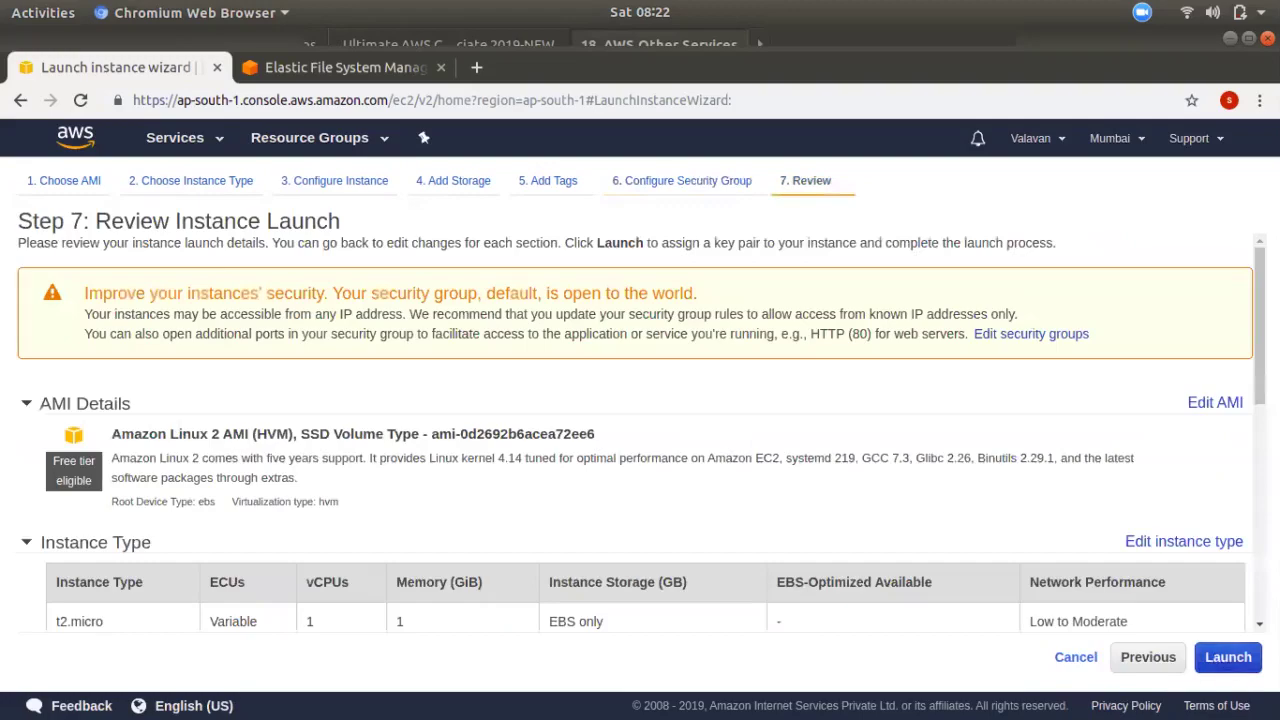
click(1229, 657)
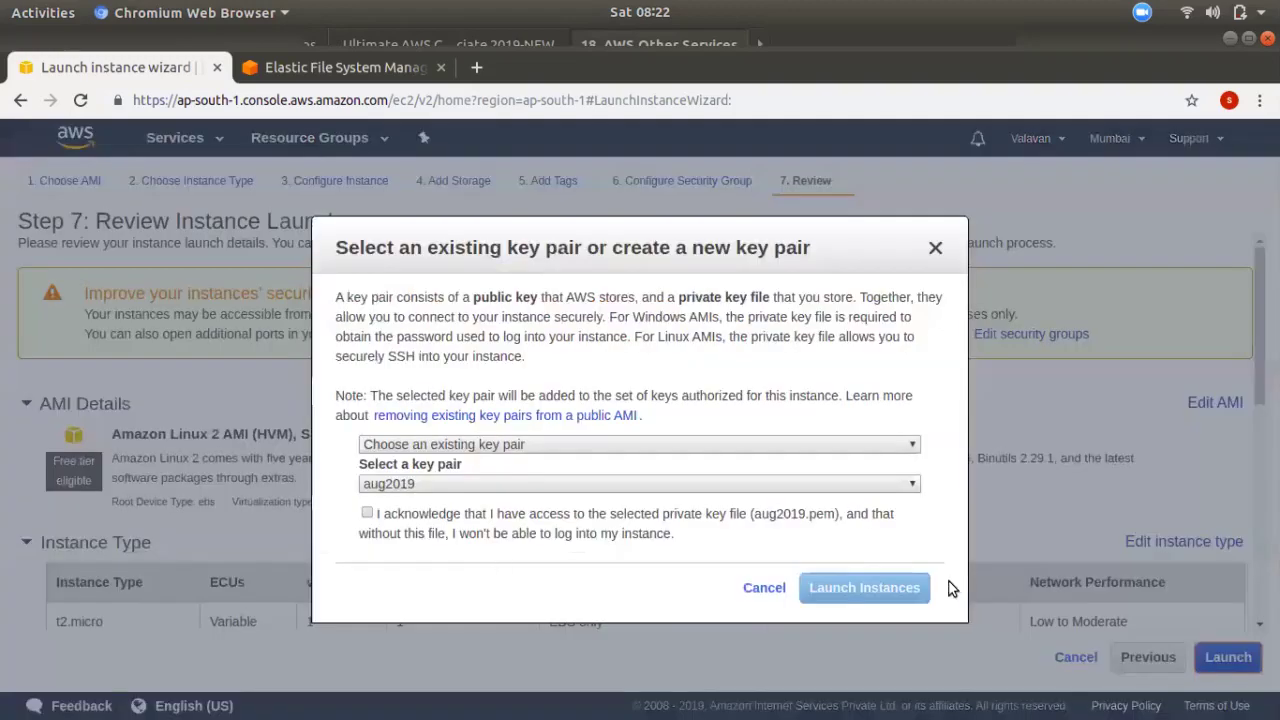
click(426, 484)
click(420, 430)
click(367, 513)
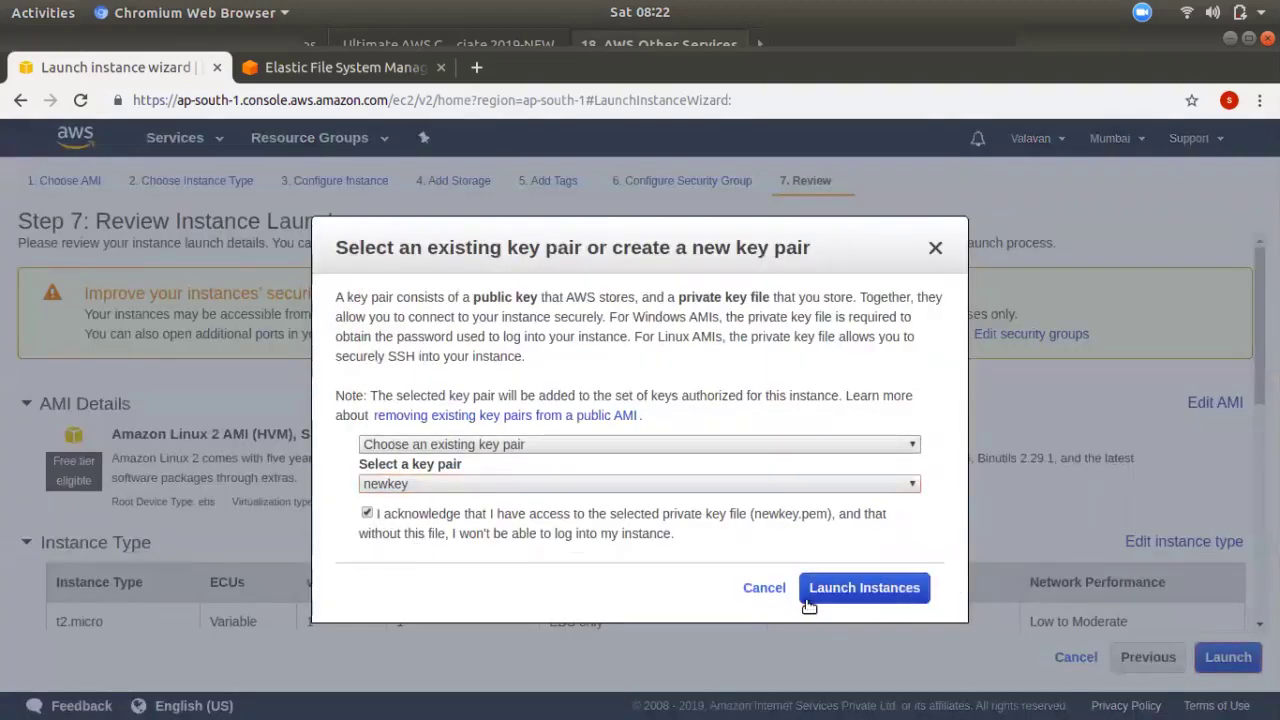
click(840, 594)
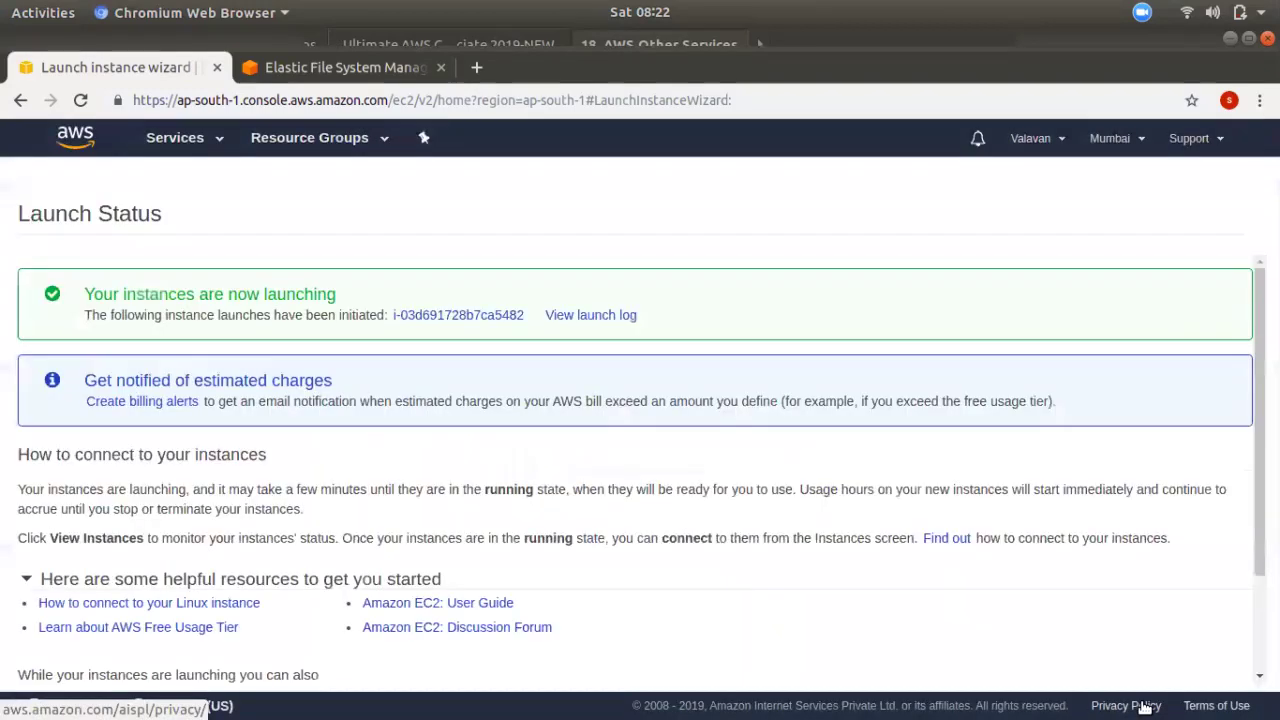
- Start a second instance launch from the Amazon Linux 2 AMI, using the subnet Default in ap-south-1b
click(490, 318)
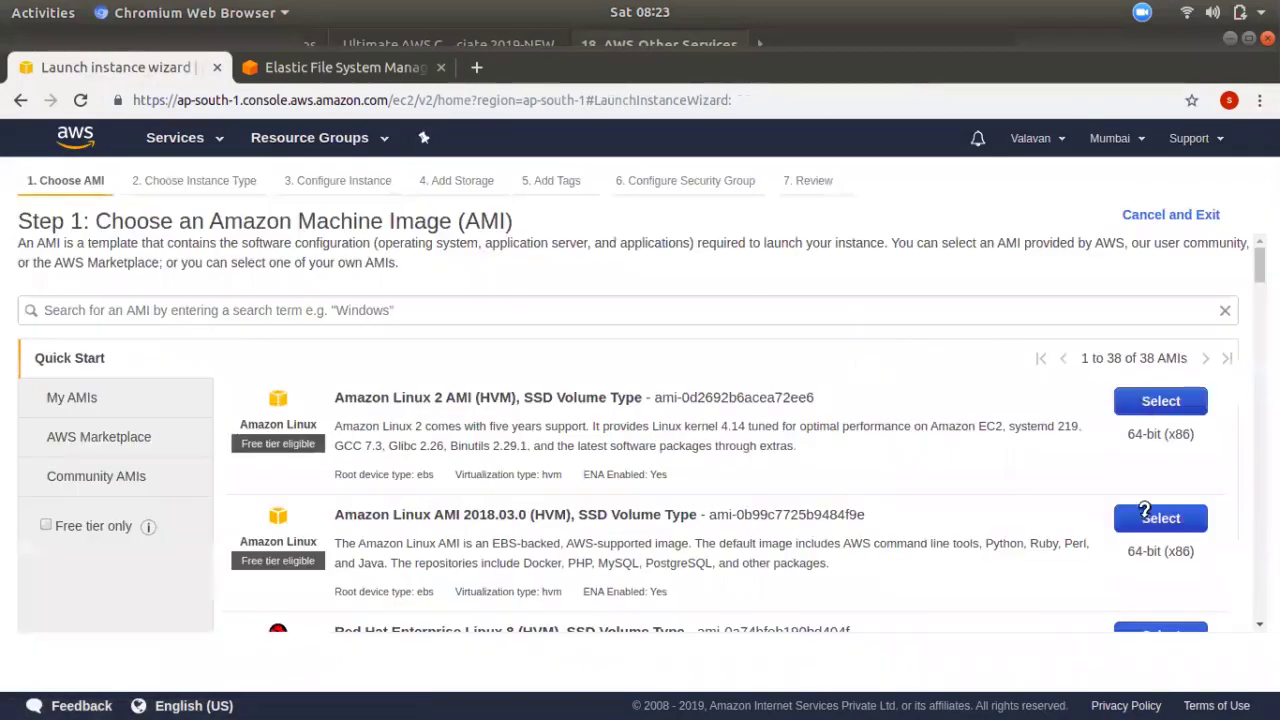
click(1145, 510)
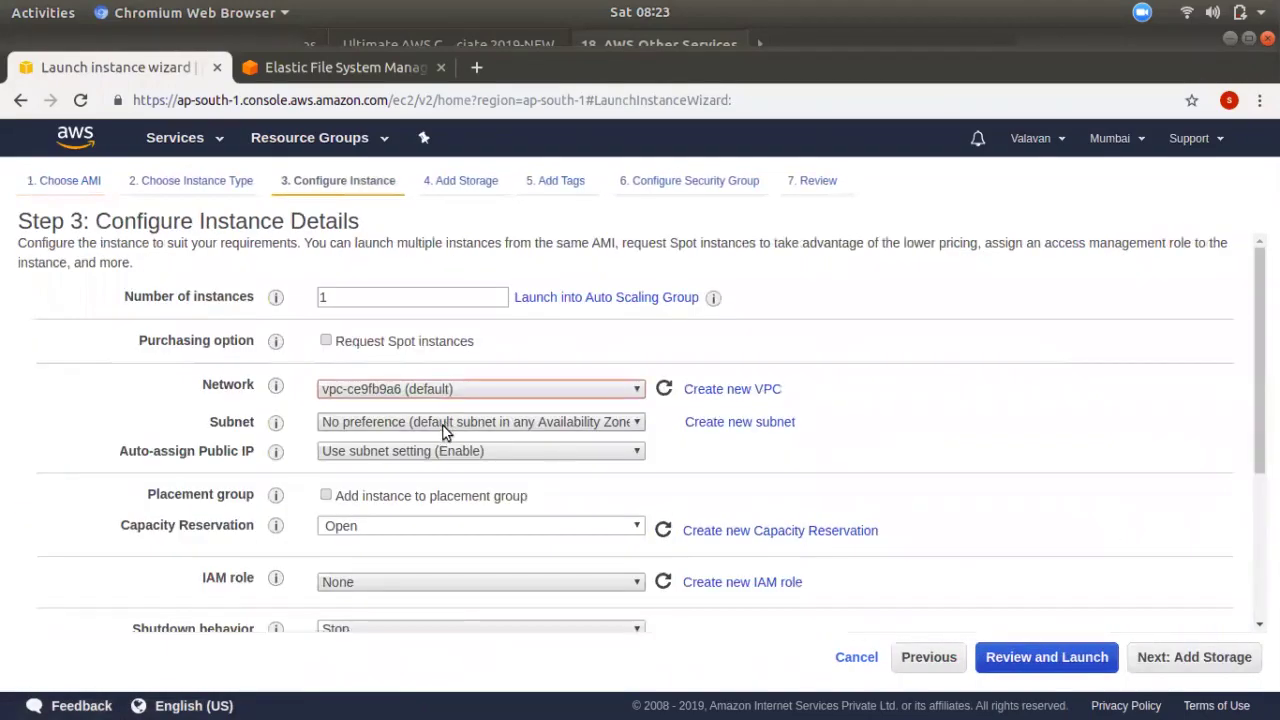
click(441, 422)
click(442, 472)
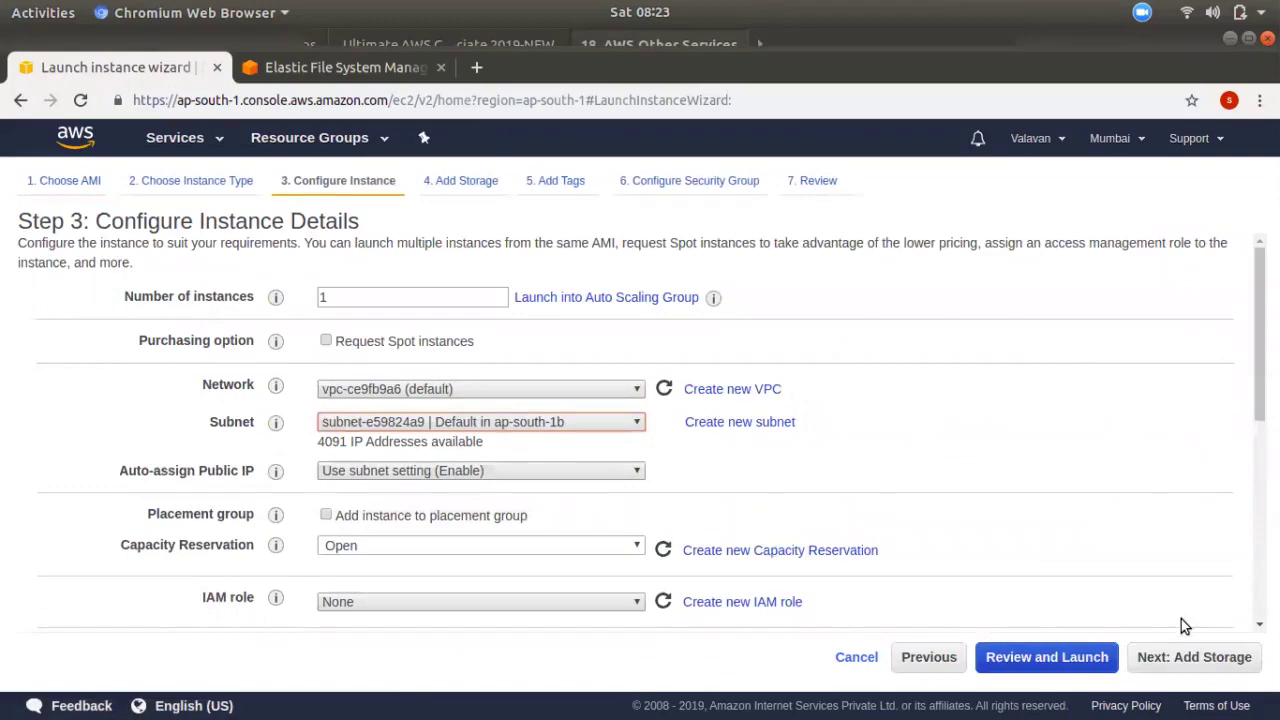
- Keep the default storage and no tags for the second instance, and assign it the existing default security group
click(1195, 657)
click(1211, 657)
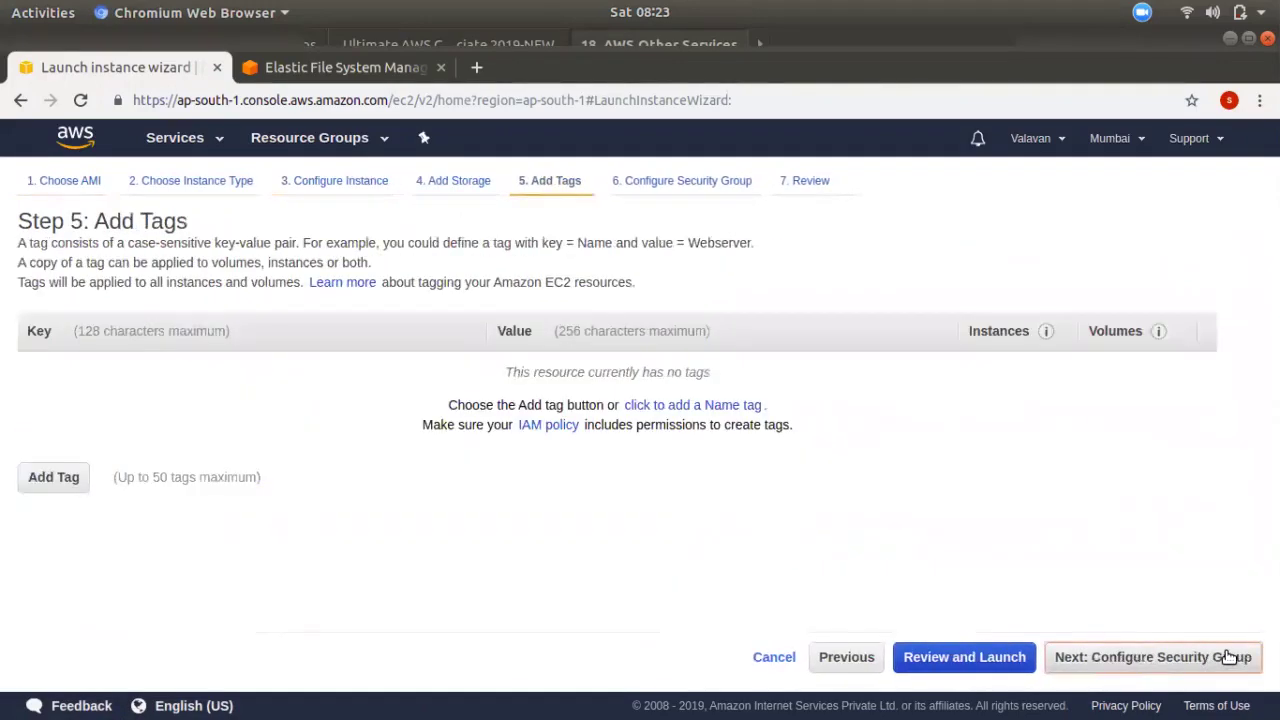
click(1228, 655)
click(347, 338)
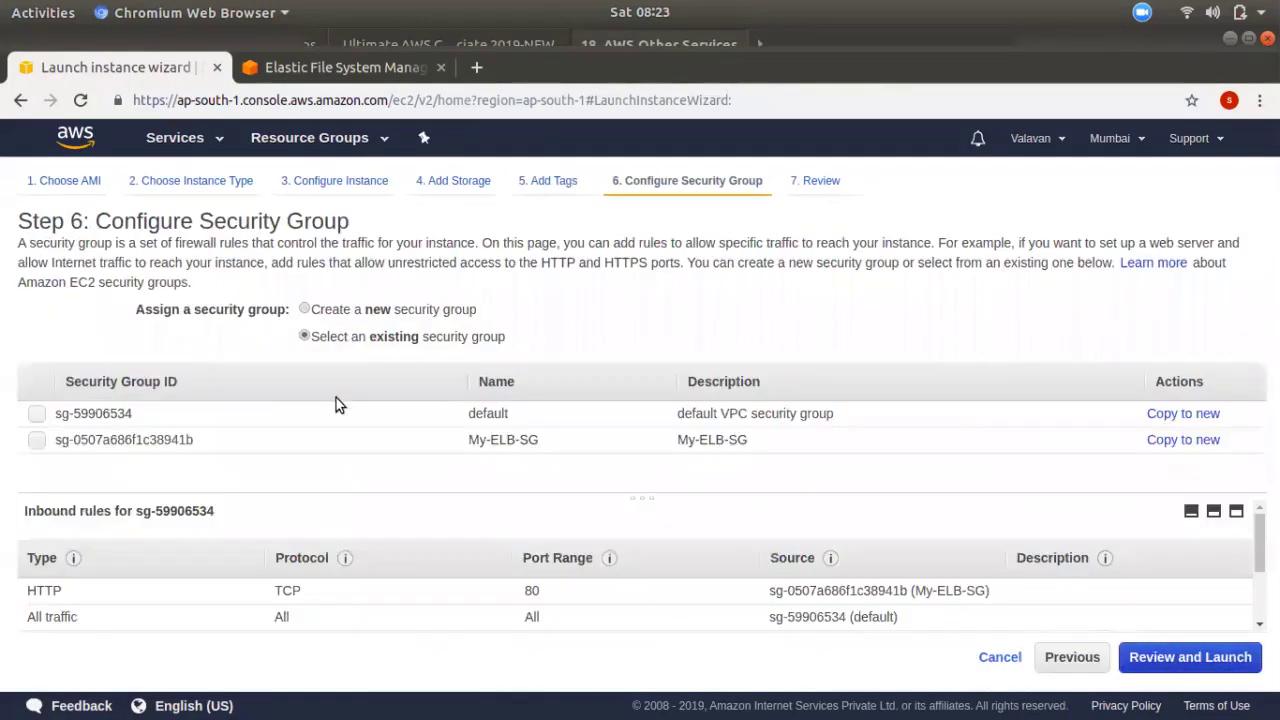
click(120, 413)
- Review and launch the second instance with the existing key pair newkey, acknowledging access to its private key file
click(1190, 658)
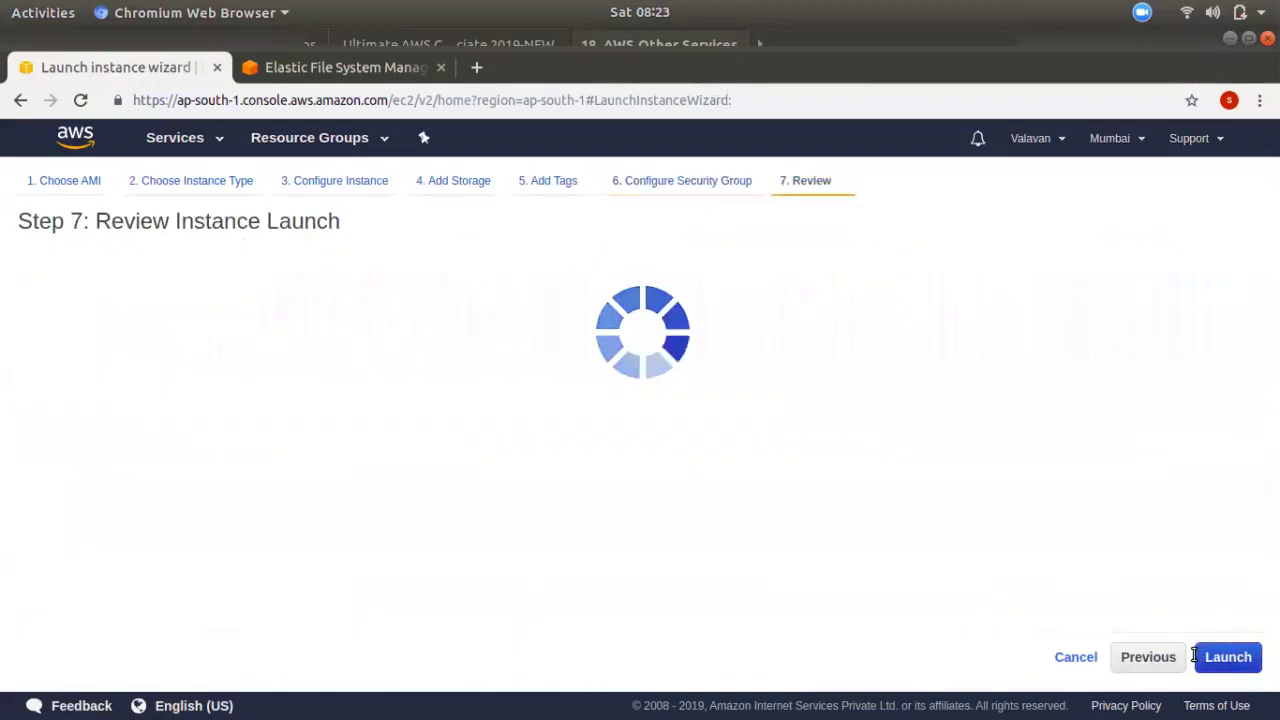
click(1220, 662)
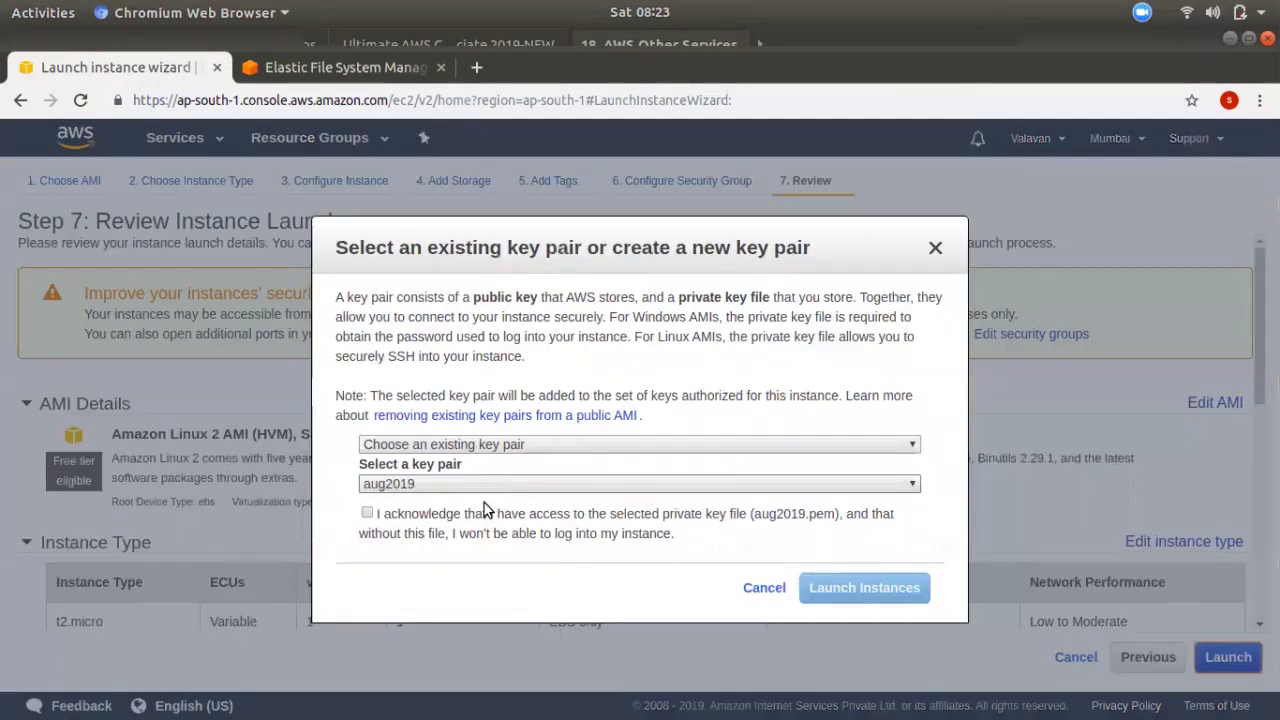
click(494, 483)
click(484, 424)
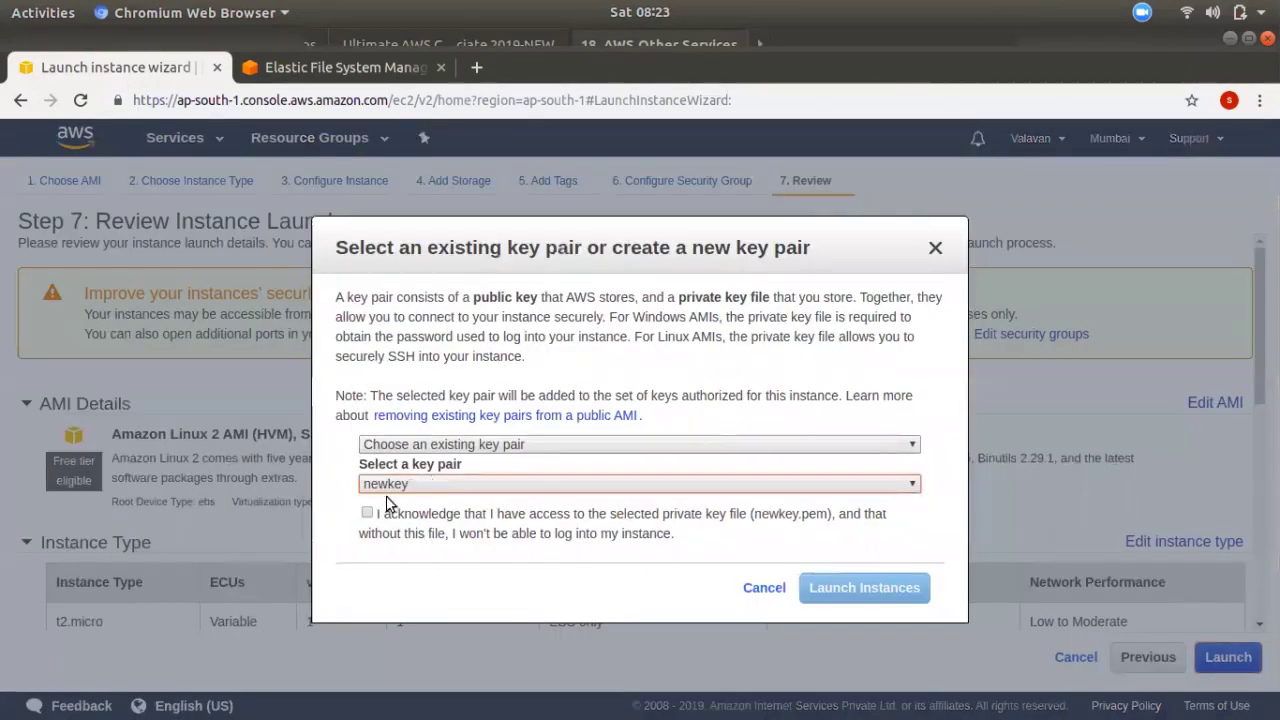
click(366, 513)
click(911, 606)
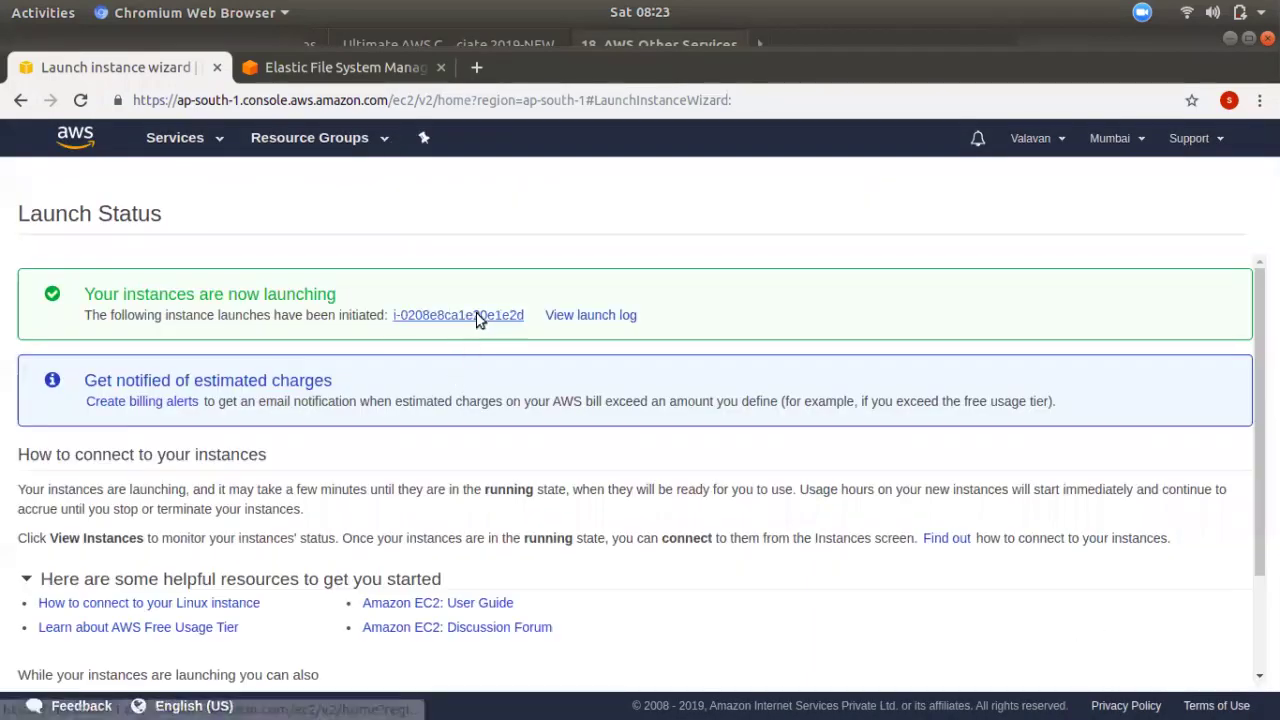
- View the launched instances in the EC2 instance list and inspect the details of the running ap-south-1a instance
click(476, 320)
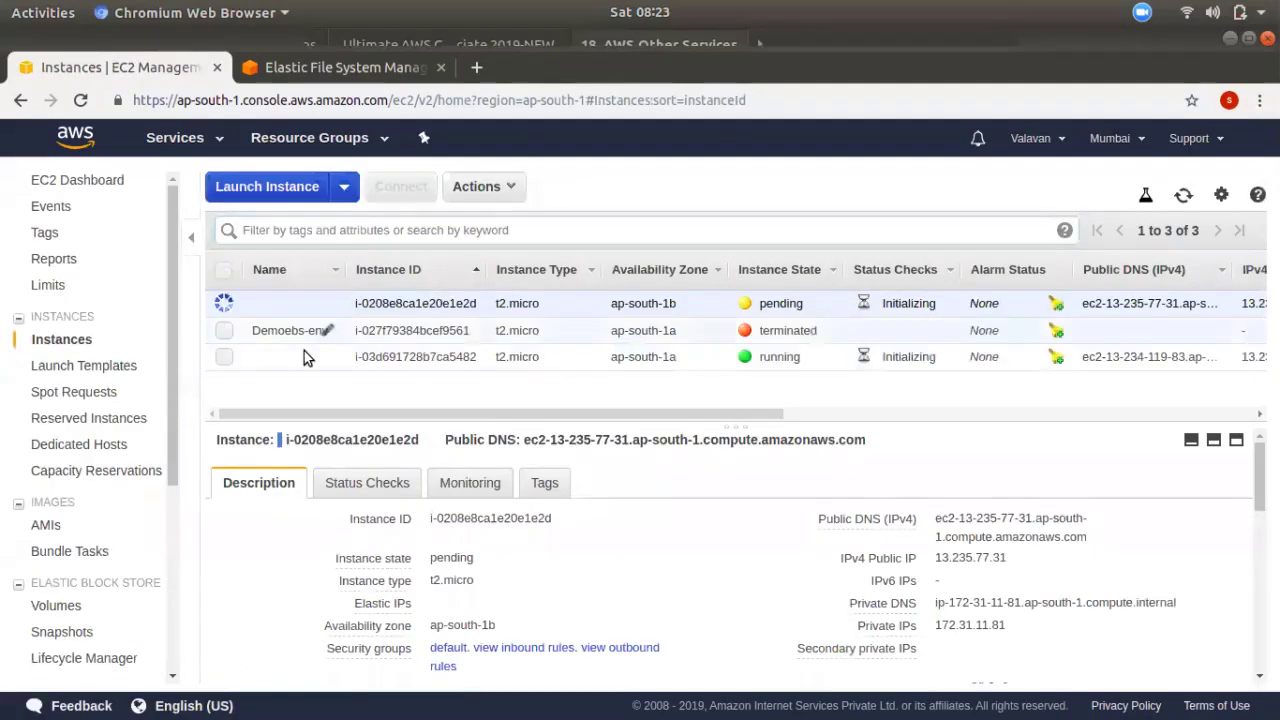
click(224, 271)
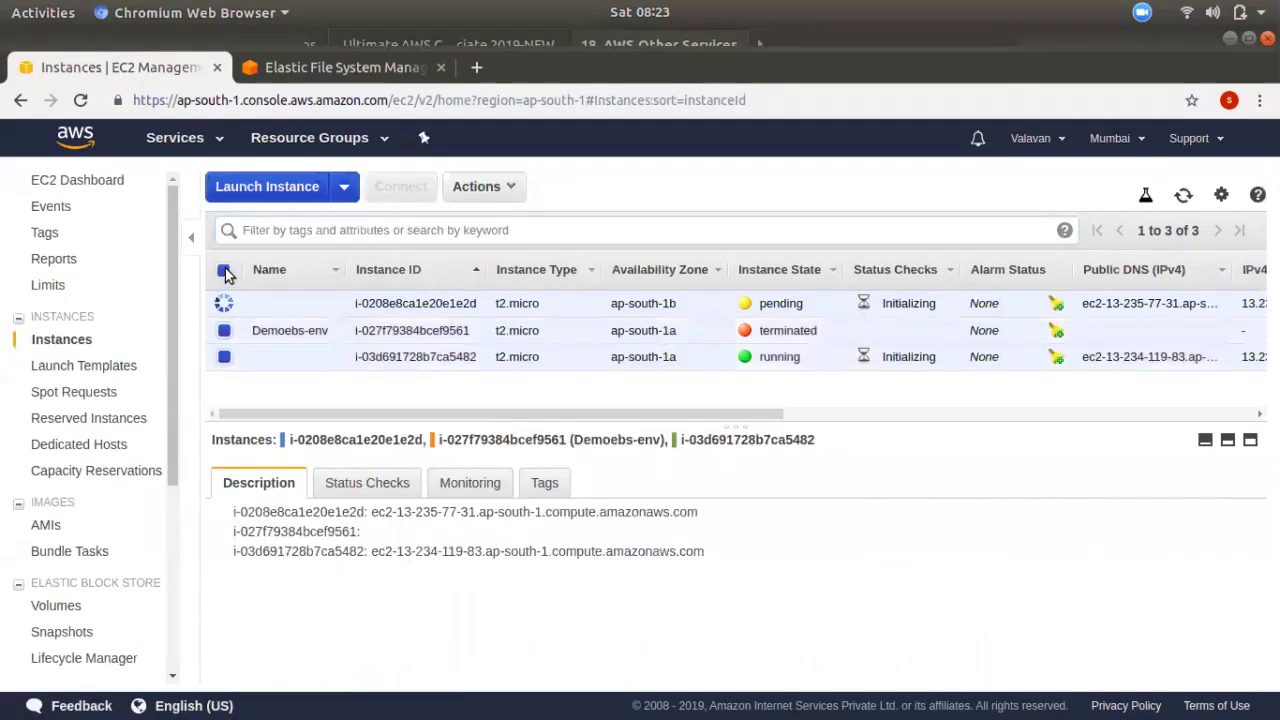
click(225, 272)
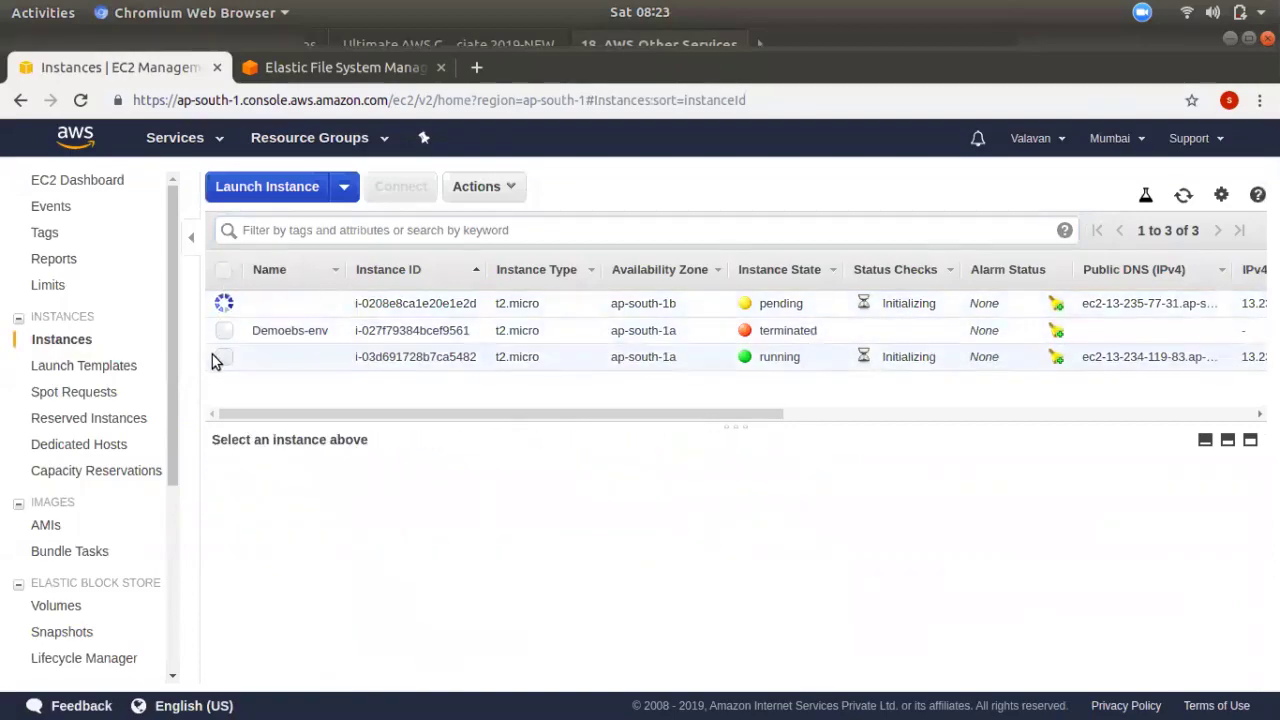
click(222, 357)
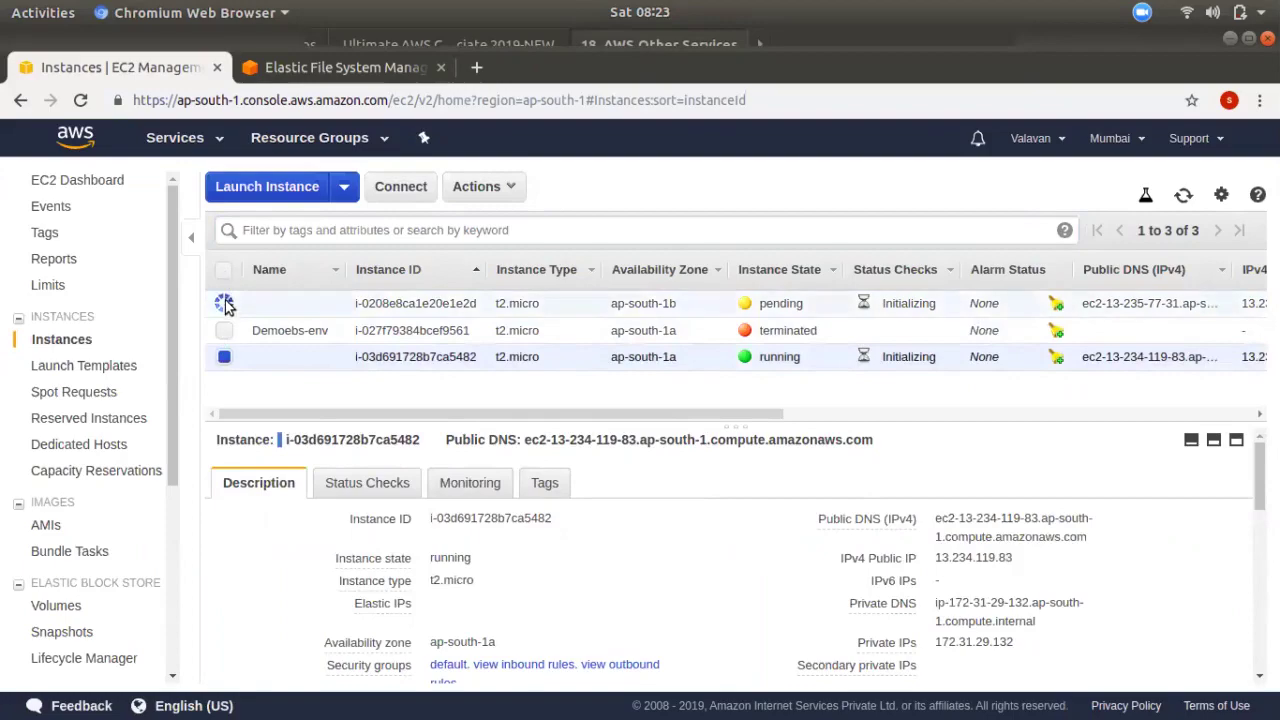
click(224, 303)
click(224, 303)
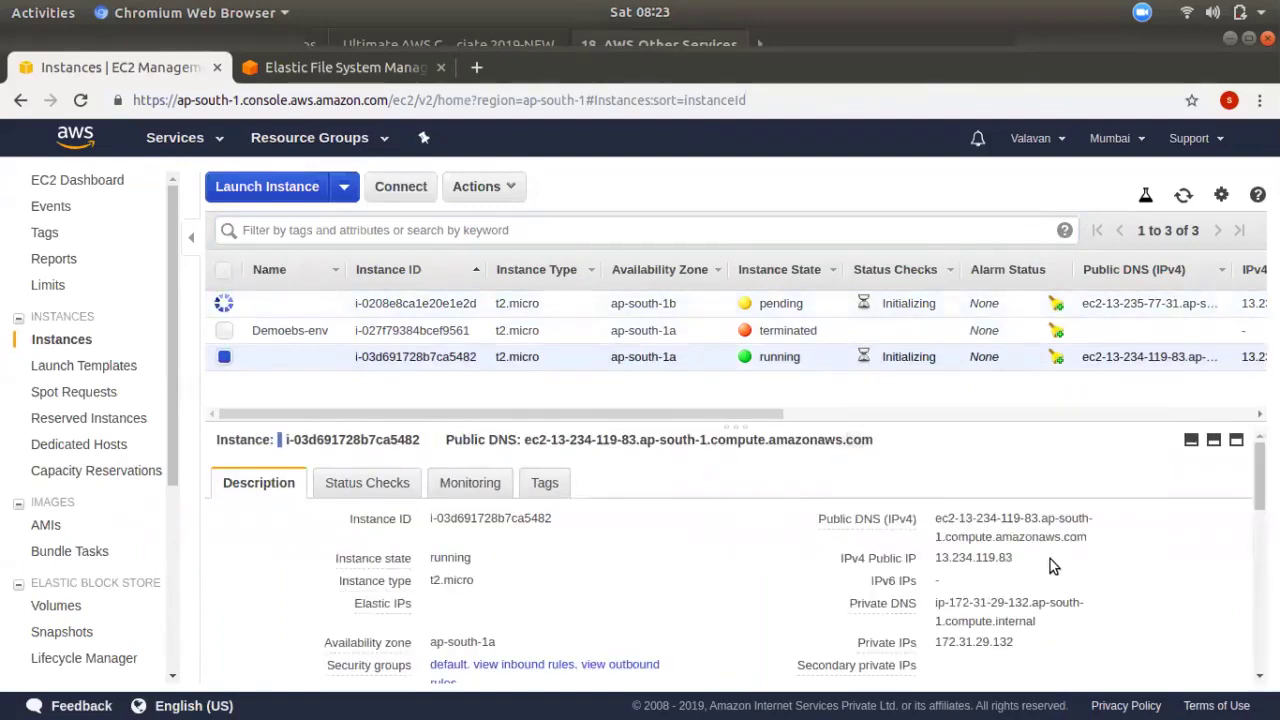
- Switch to the Elastic File System console and start creating a file system in the default VPC, vpc-ce9fb9a6
click(307, 70)
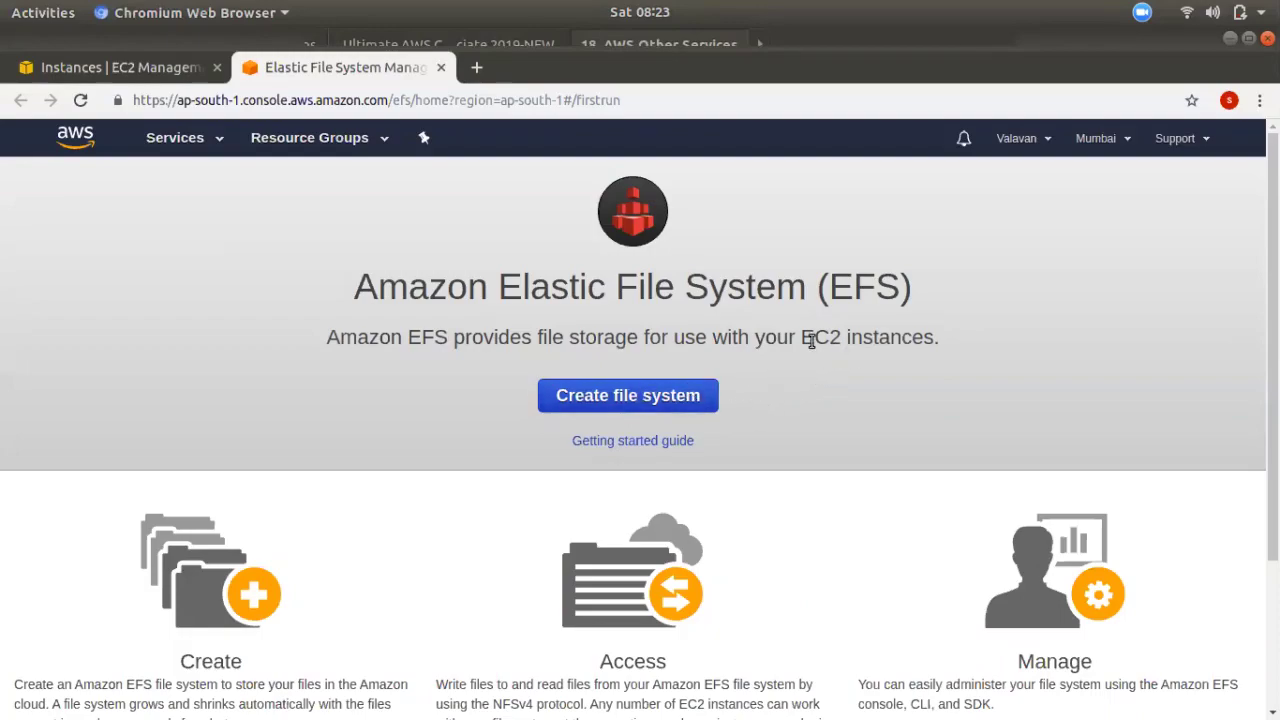
click(628, 395)
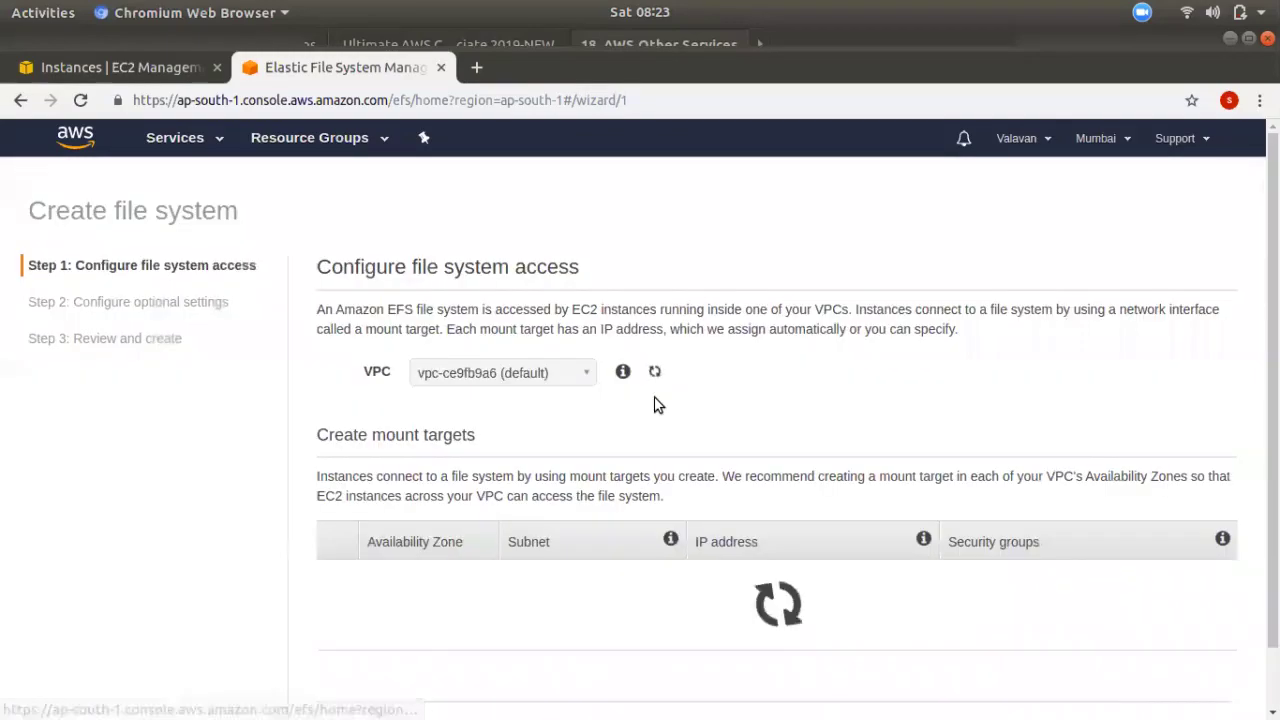
scroll(600, 515, down, 2)
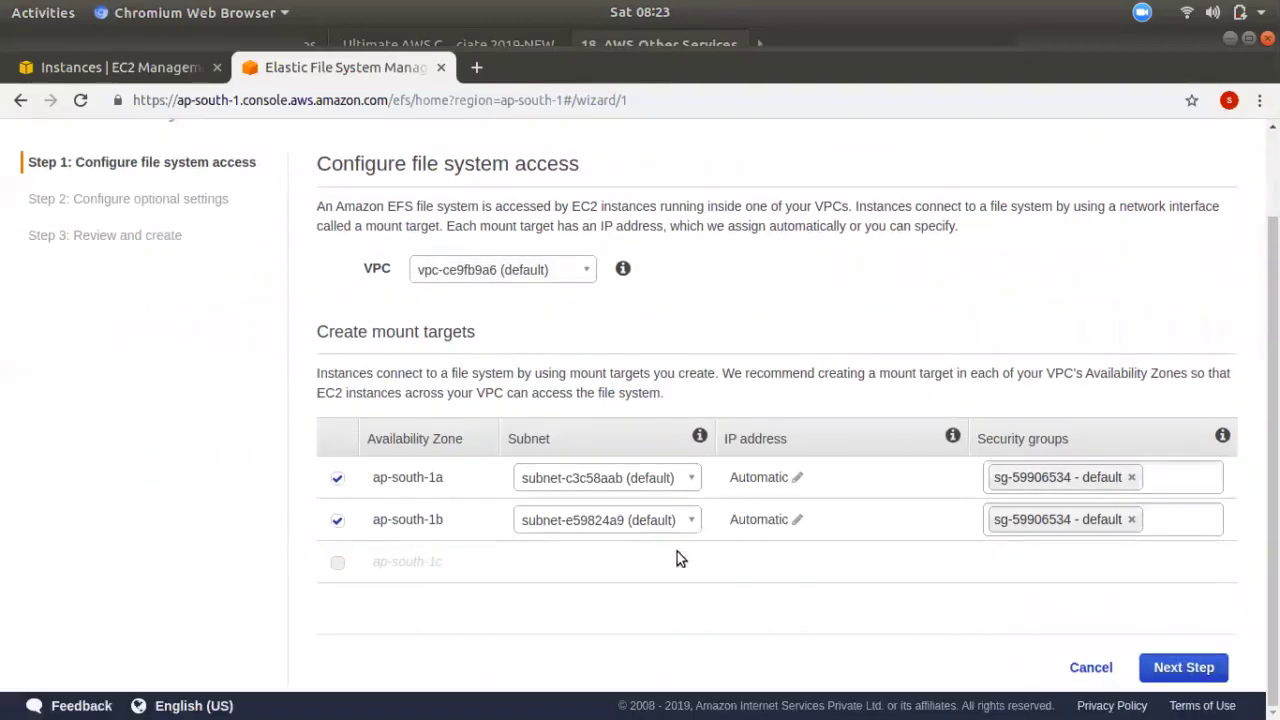
click(543, 272)
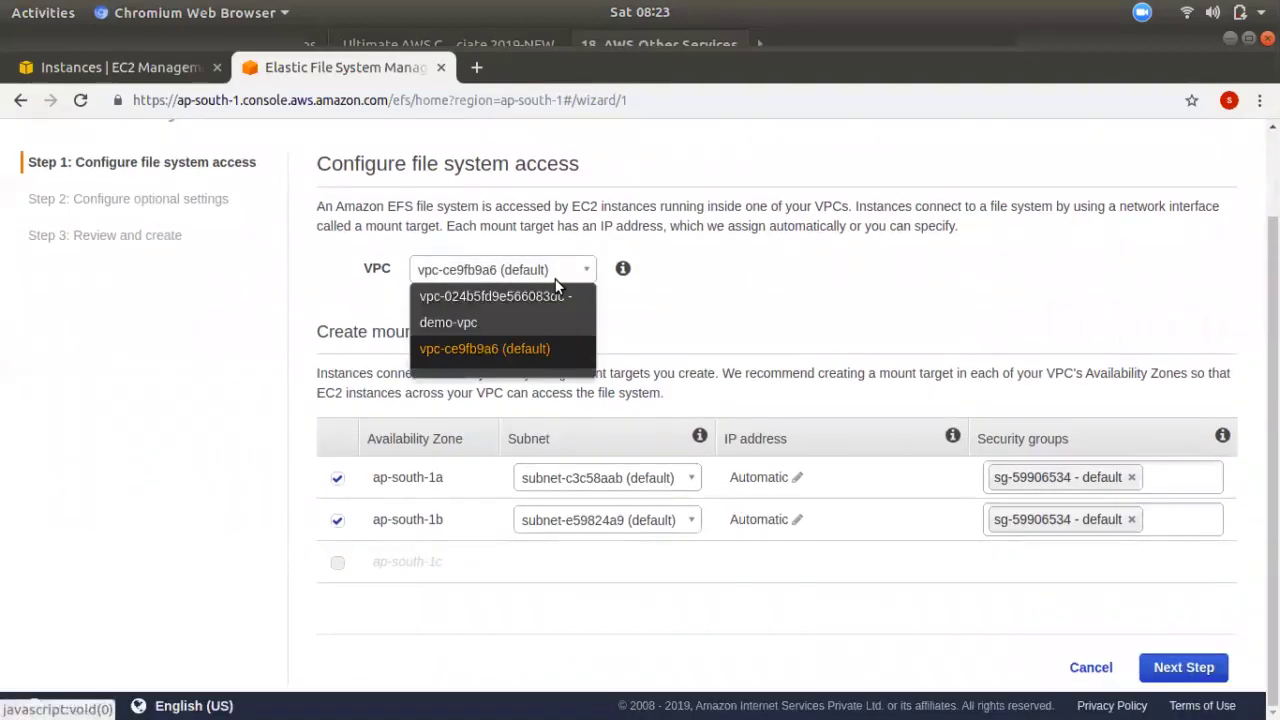
click(510, 348)
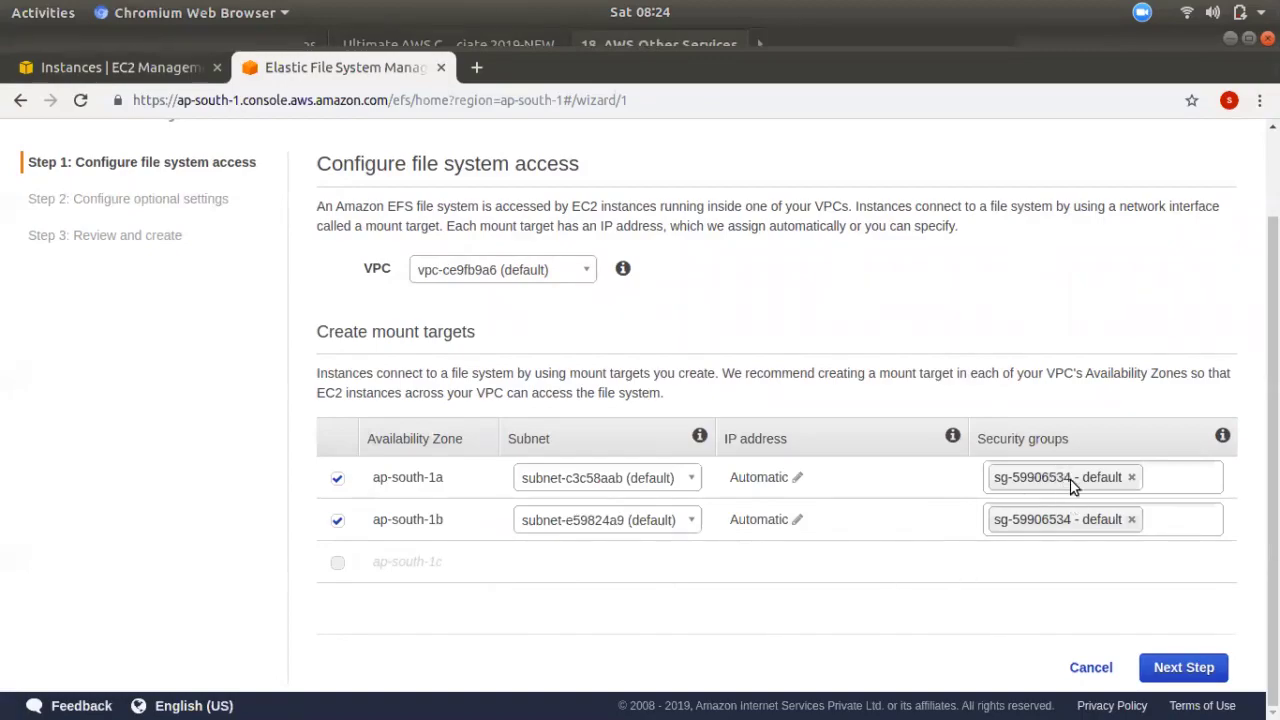
- Keep the default subnet for the ap-south-1a mount target and continue to the file system's optional settings
click(597, 477)
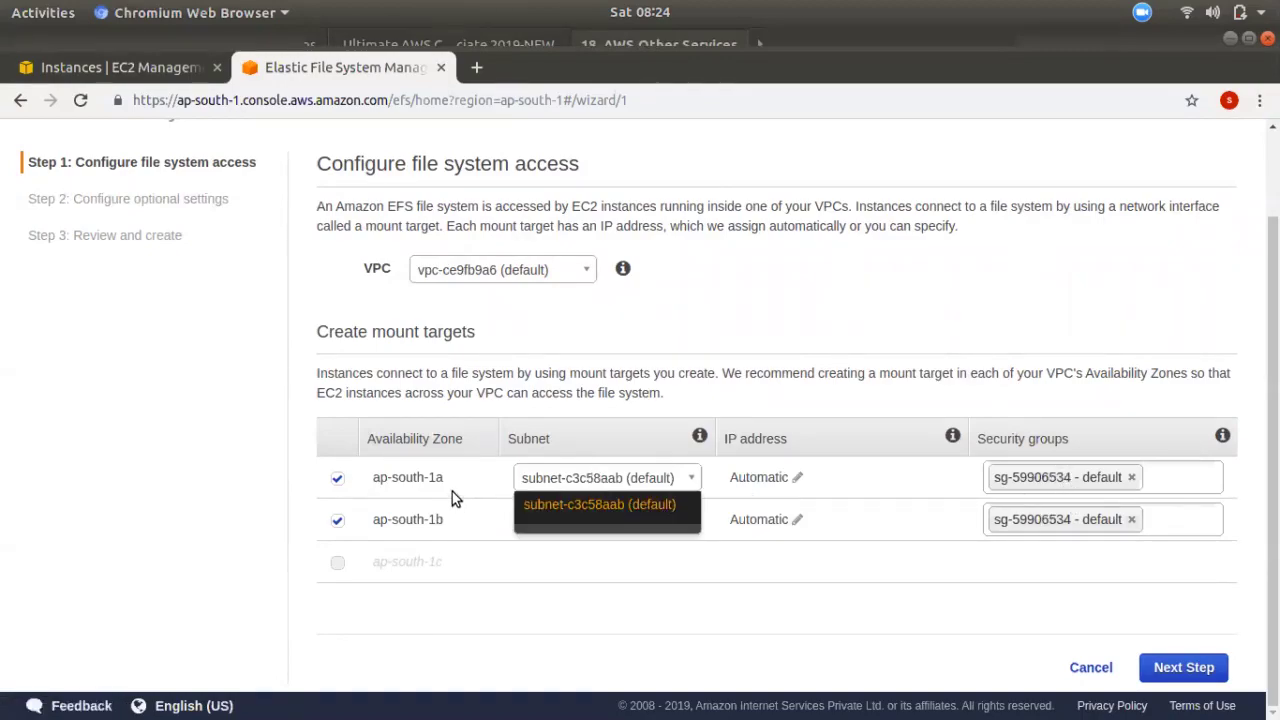
click(598, 506)
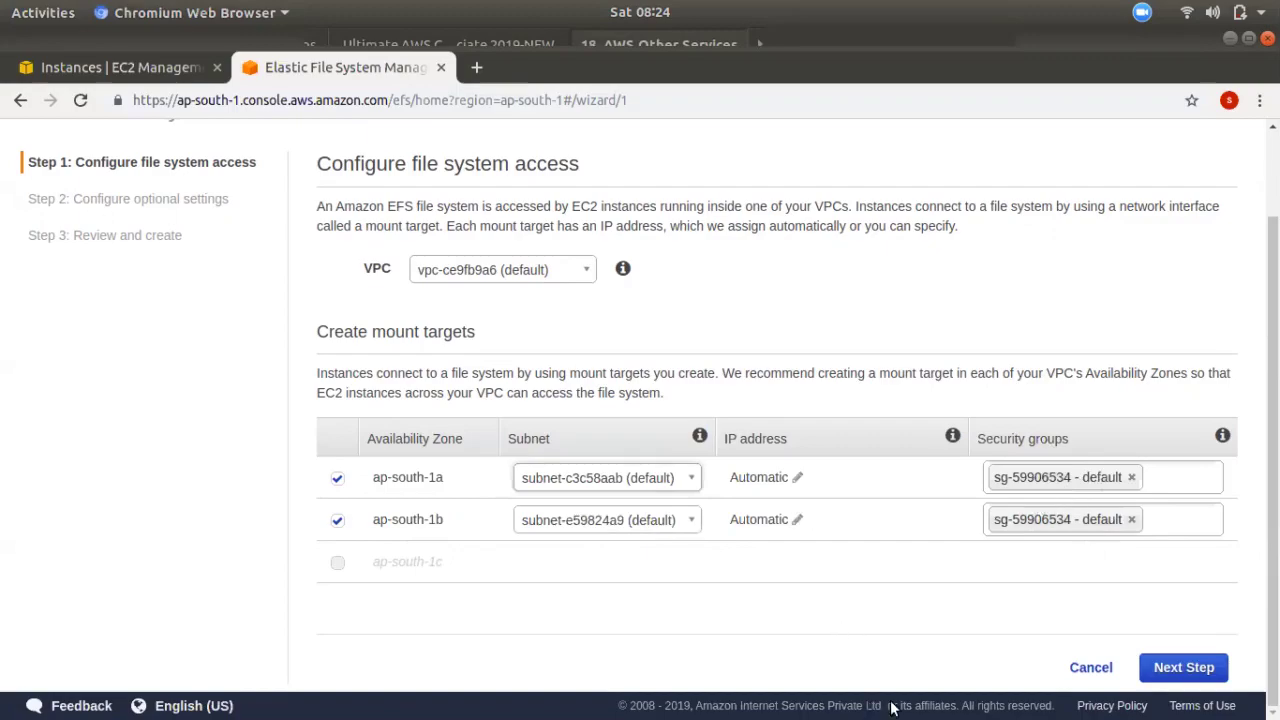
click(1180, 668)
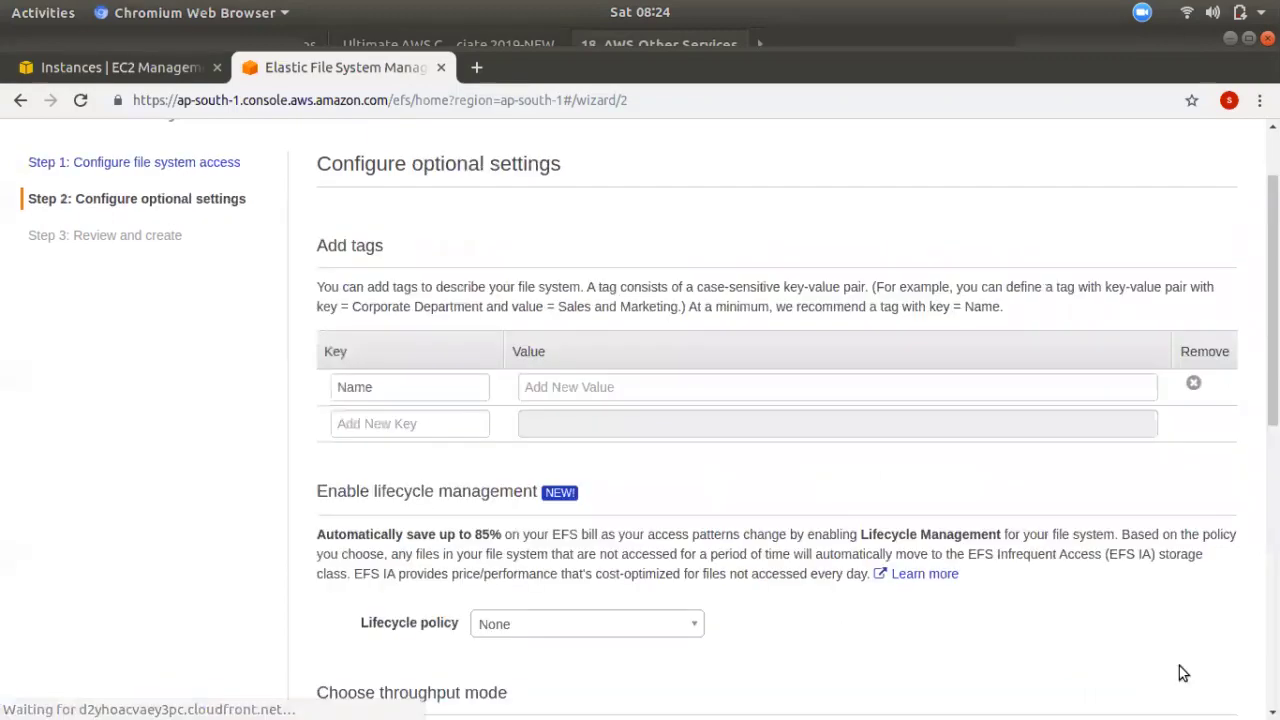
scroll(392, 219, down, 2)
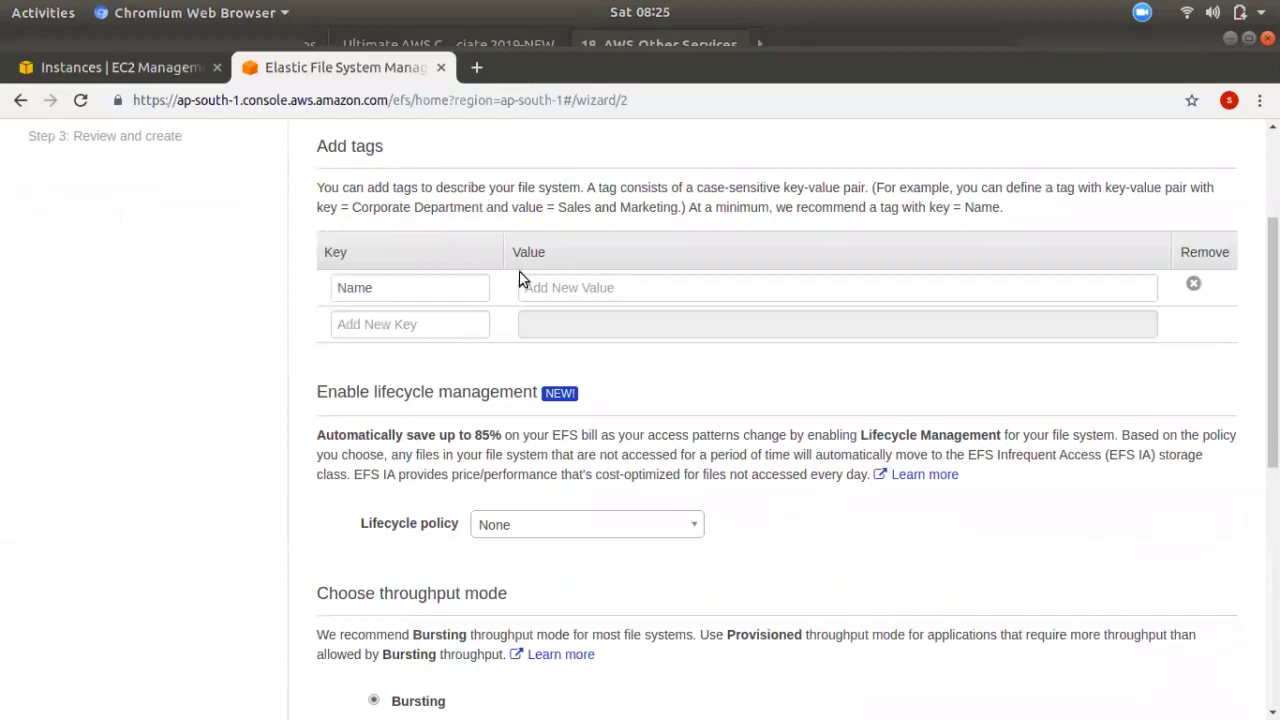
click(414, 326)
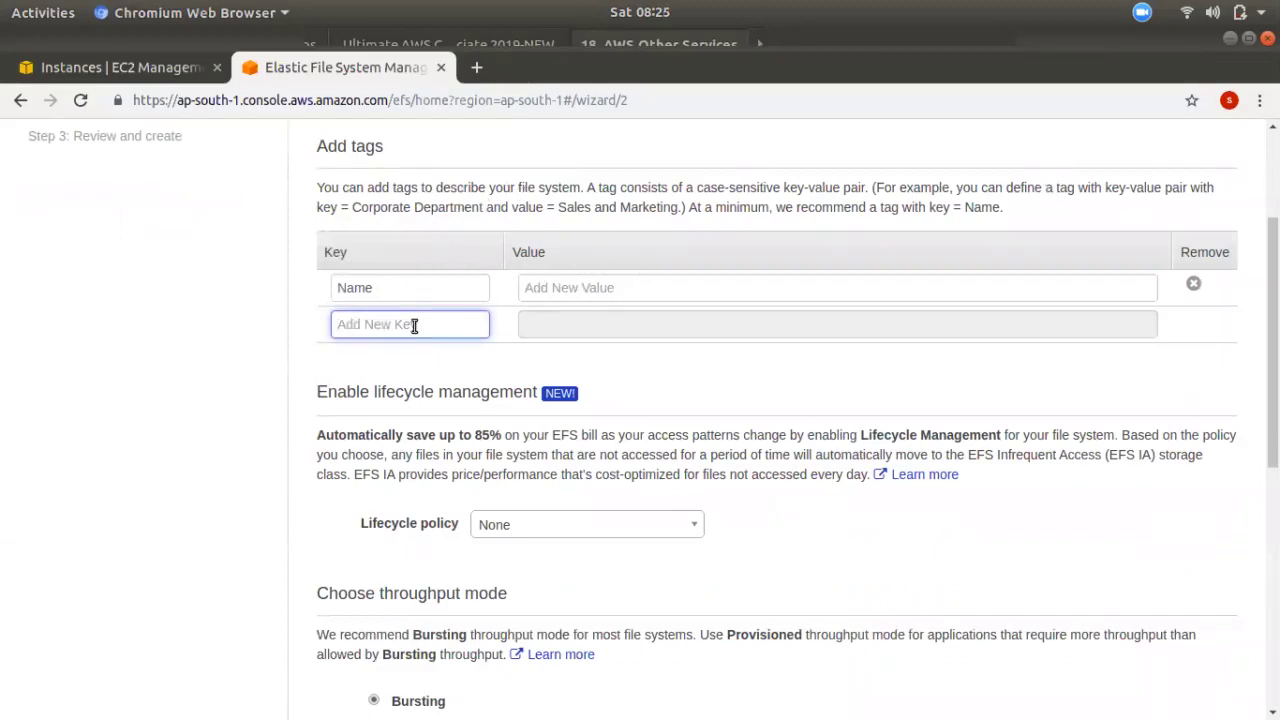
text(Name)
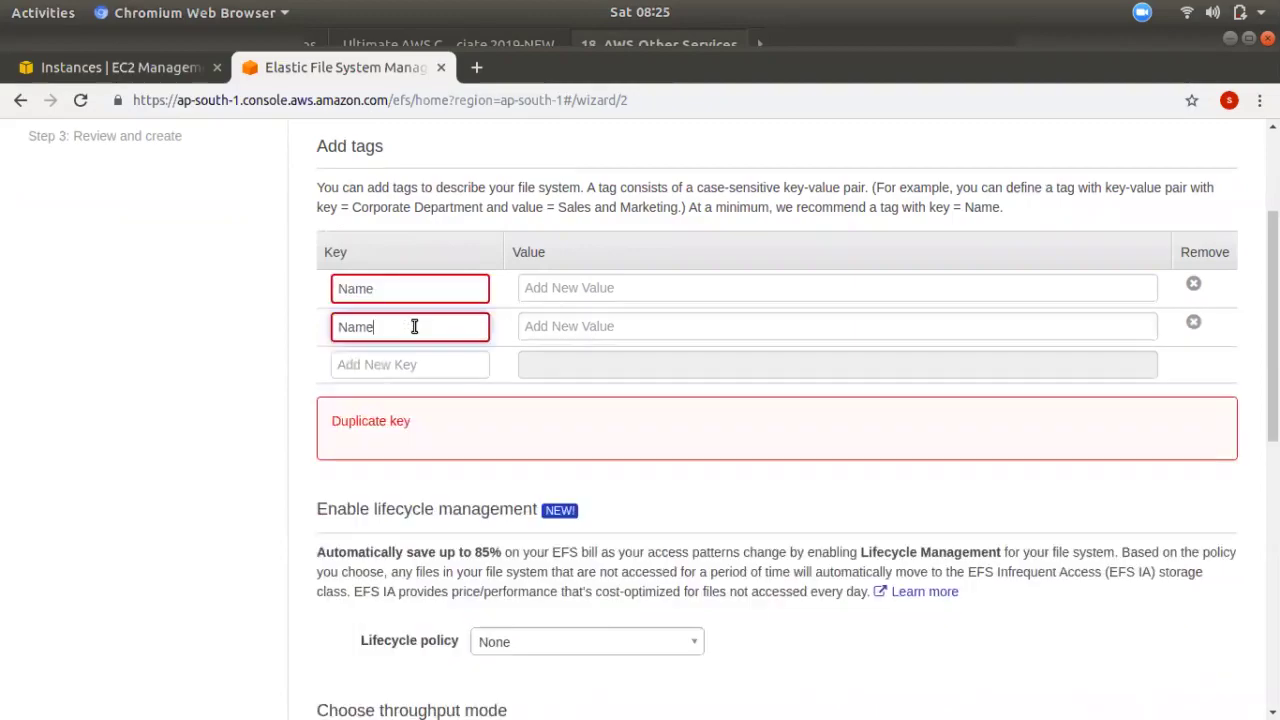
click(1192, 327)
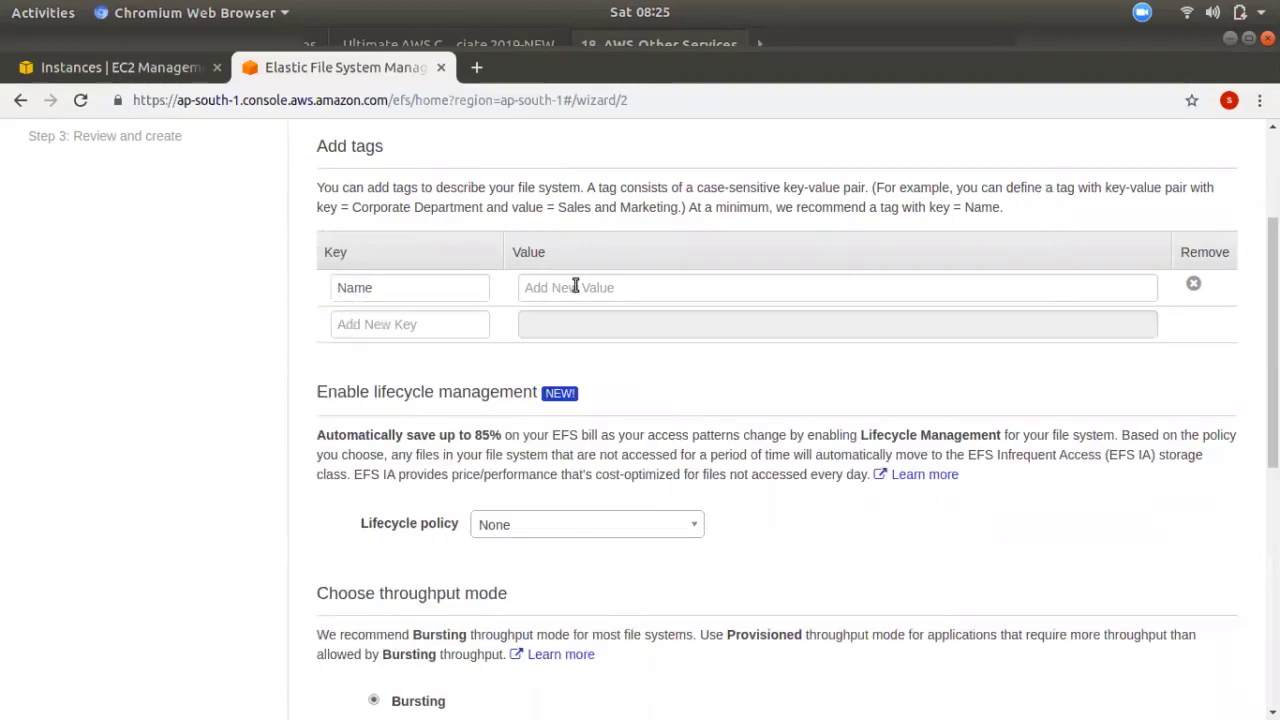
- Set the value of the file system's Name tag to EFSDemo
click(570, 287)
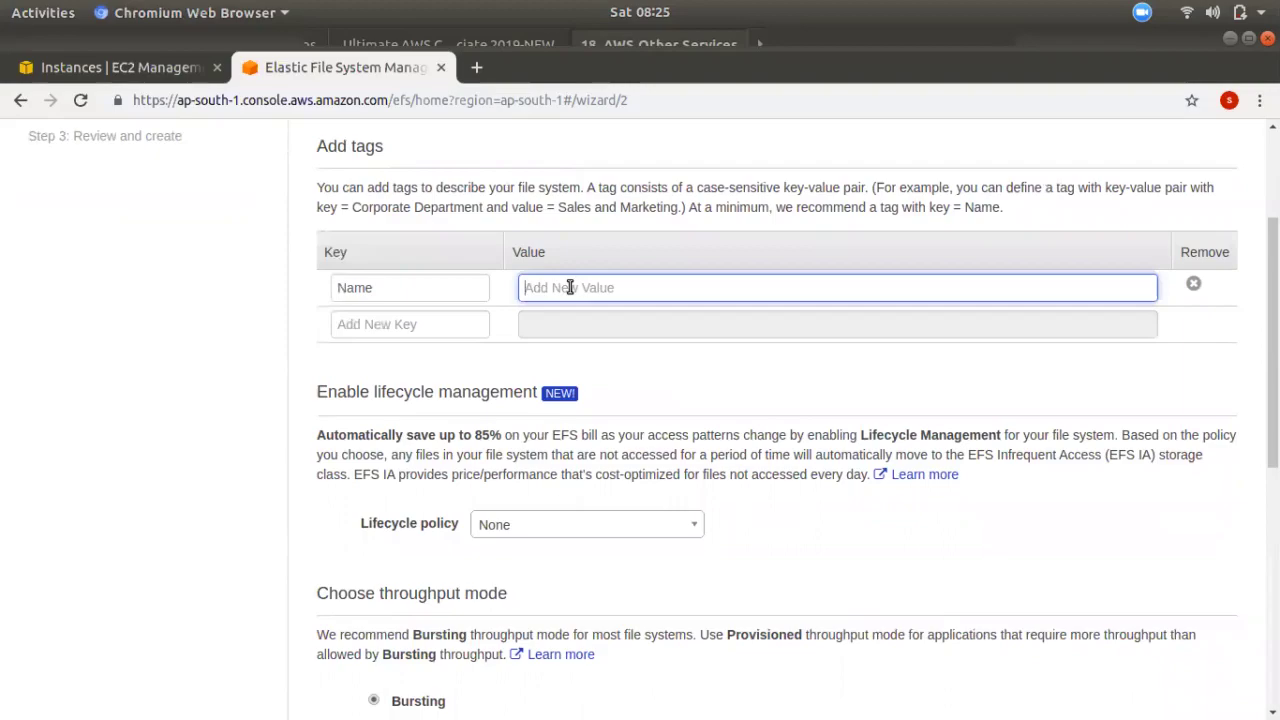
text(EF)
key(BackSpace)
text(EFSDemo)
- Examine the available lifecycle policy options and the stated cost savings of lifecycle management
scroll(550, 320, down, 3)
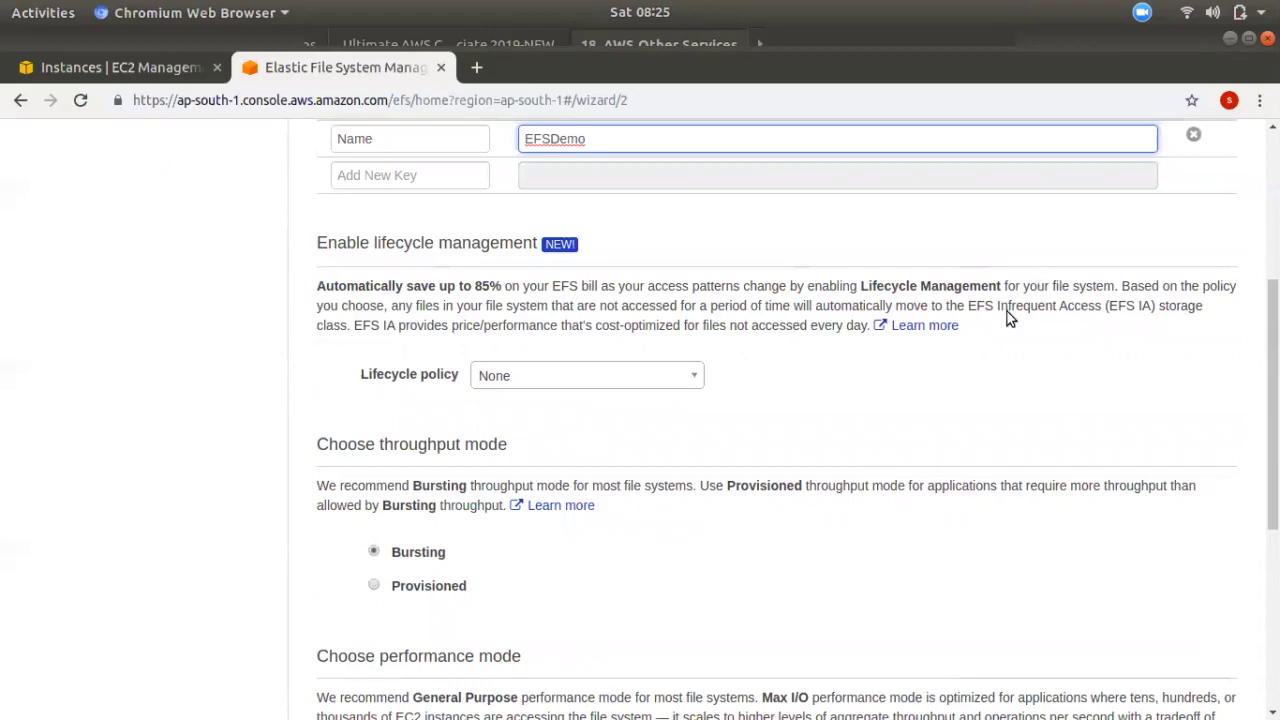
click(655, 377)
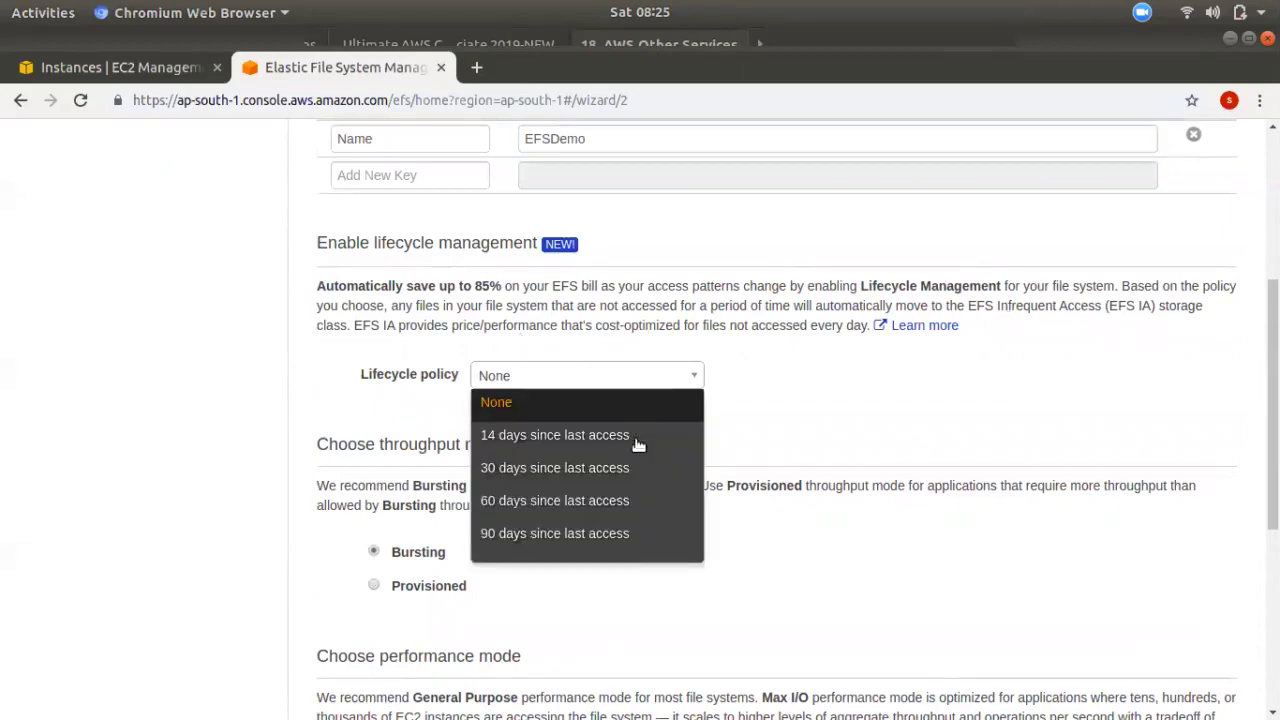
click(917, 403)
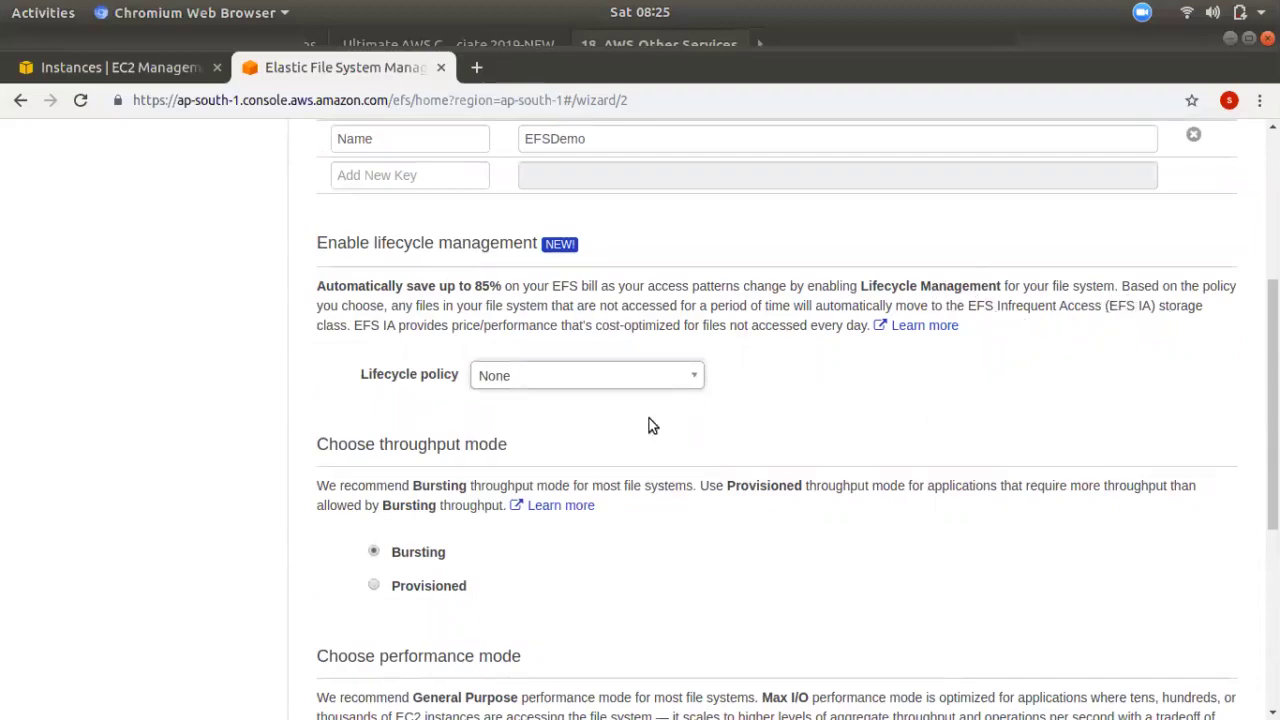
click(502, 385)
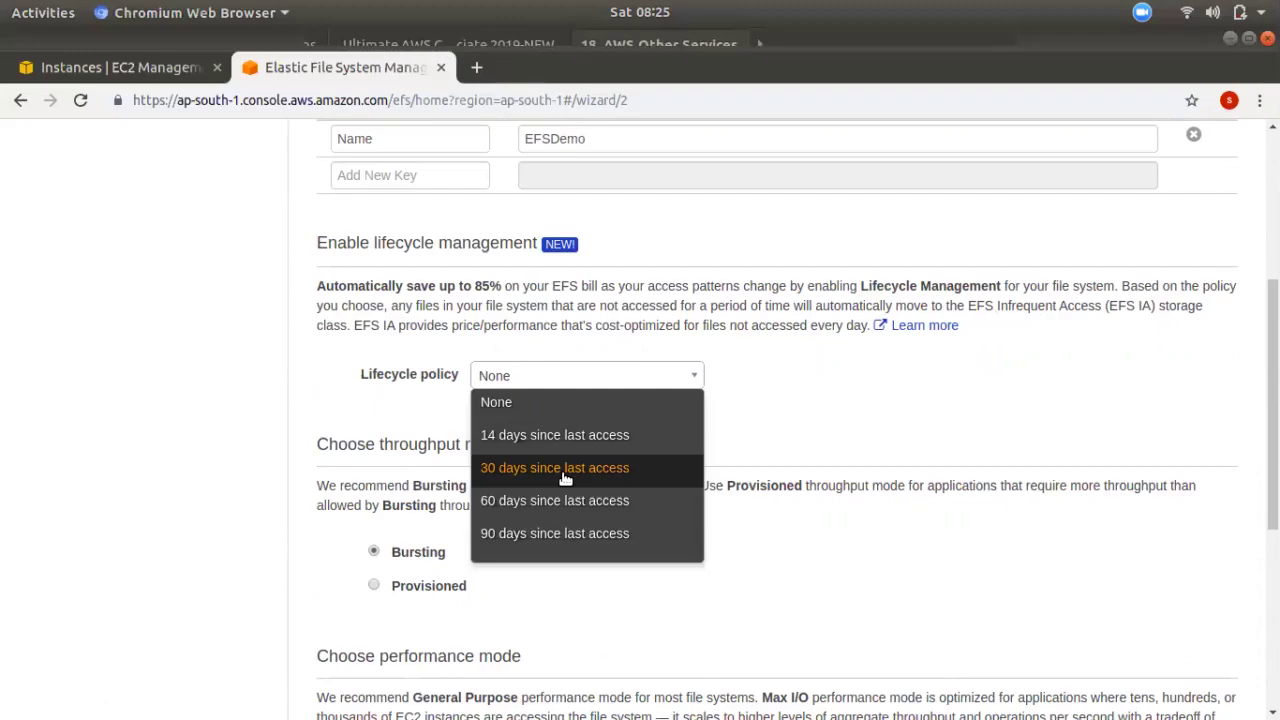
click(866, 402)
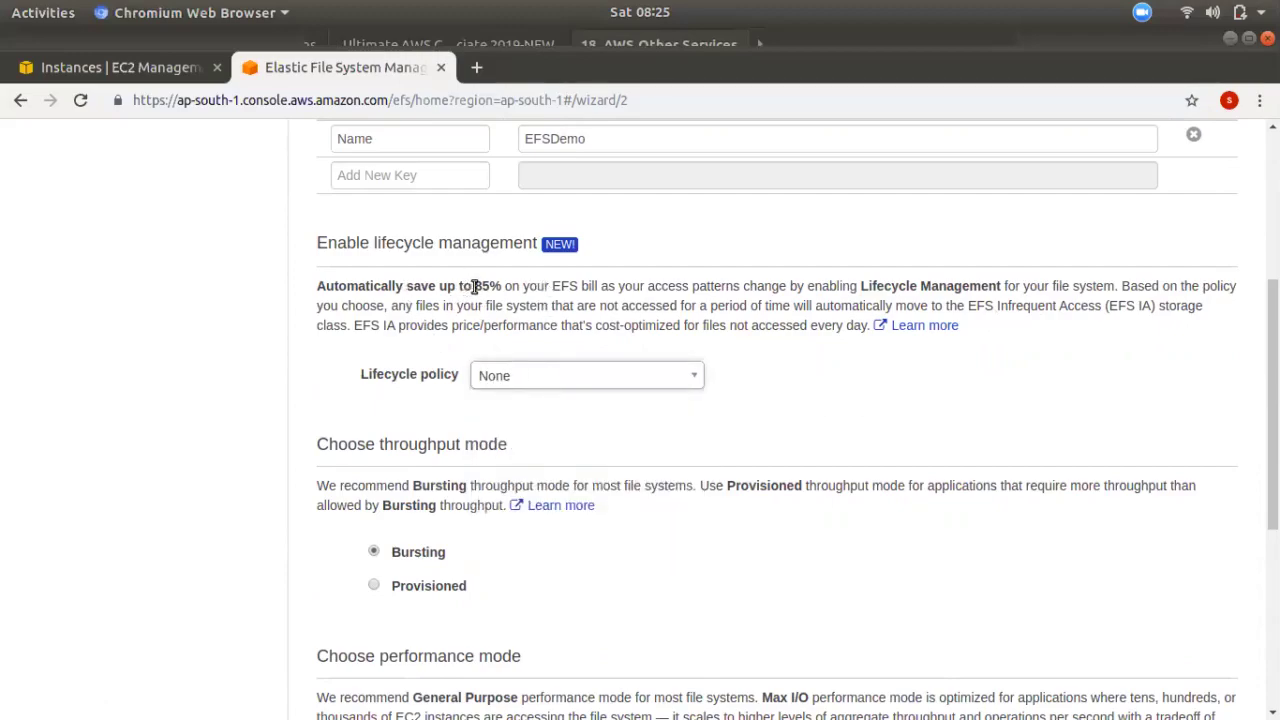
drag(475, 287, 522, 289)
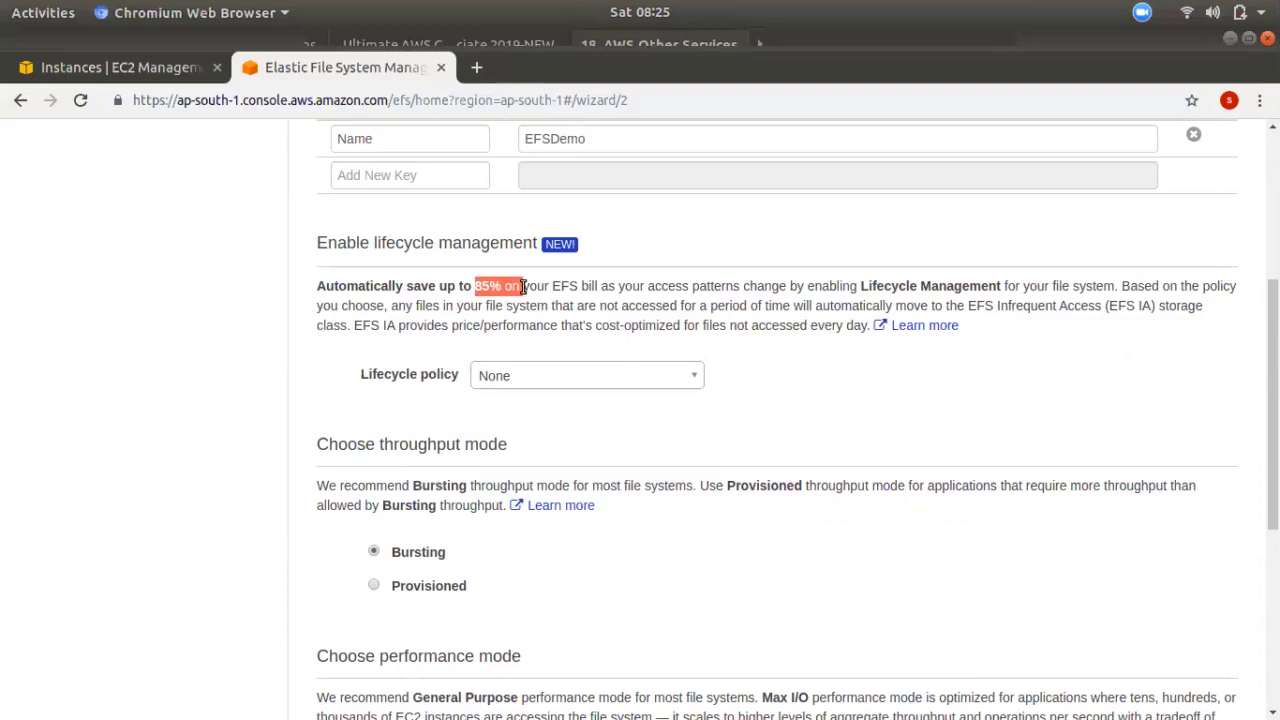
- Try the lifecycle policy 90 days since last access, examine the EFS IA description, and set the policy back to None
click(512, 379)
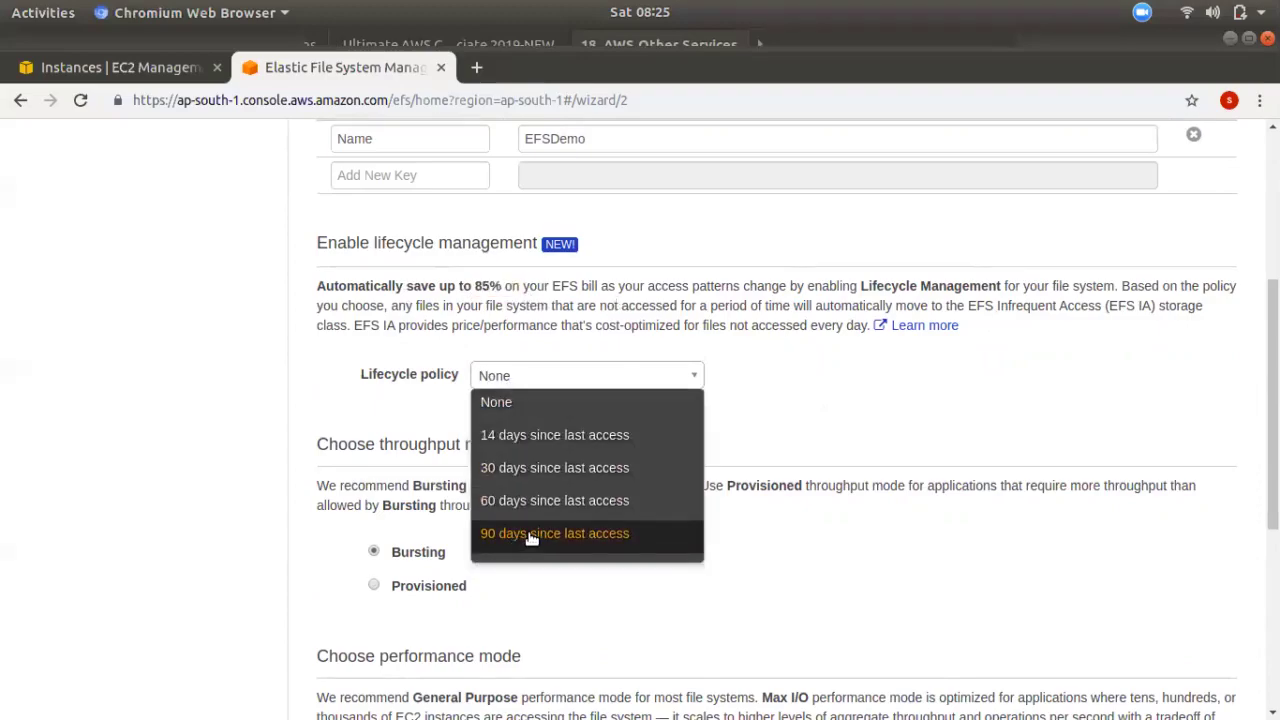
click(531, 536)
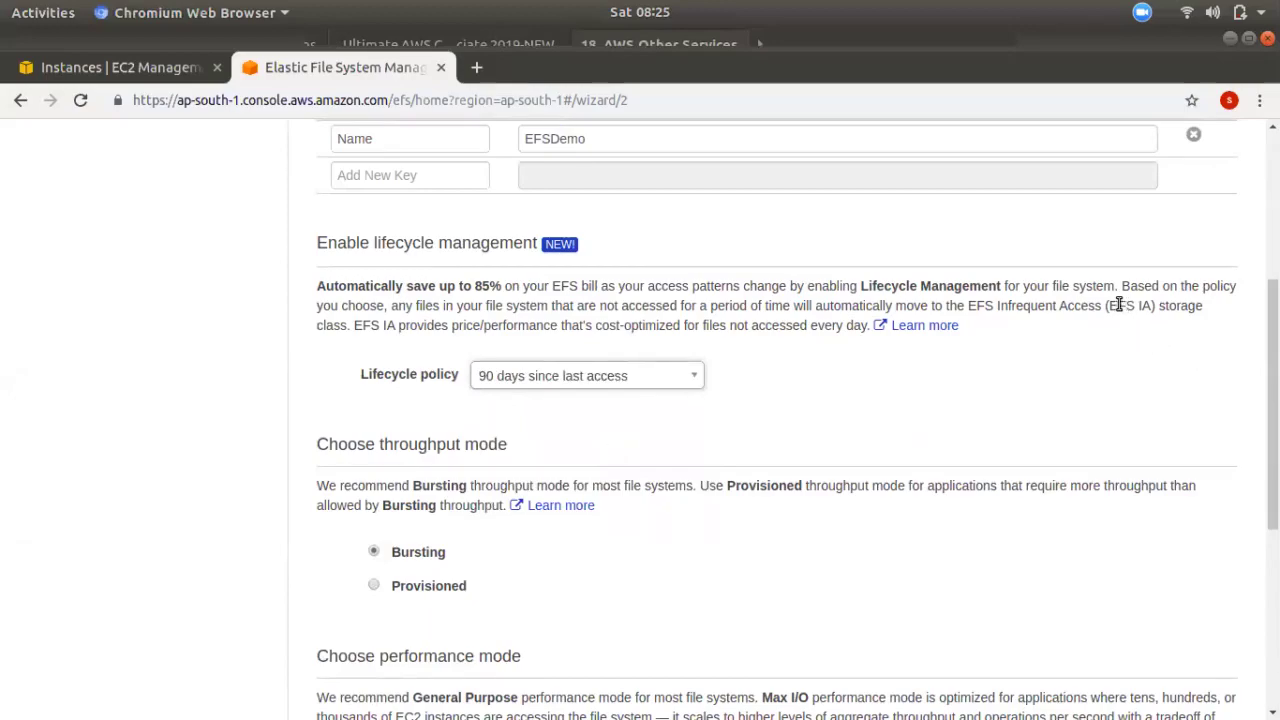
drag(1107, 306, 1168, 306)
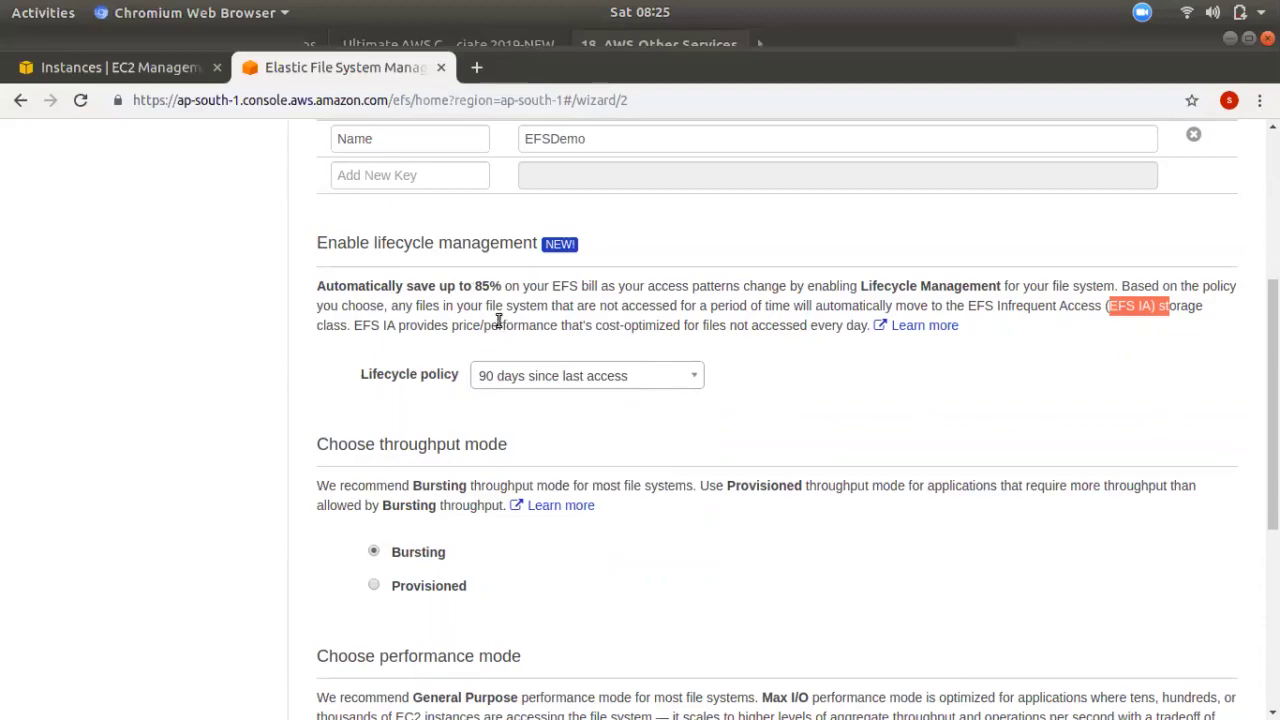
click(499, 370)
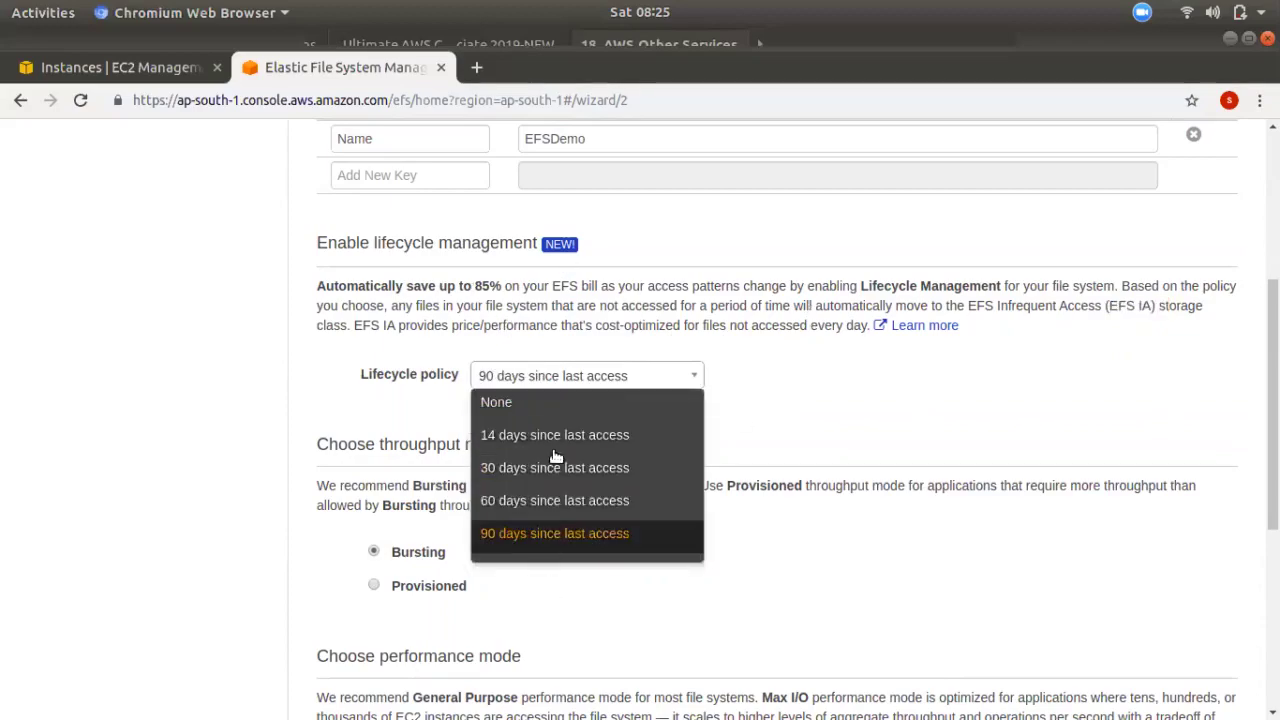
click(588, 404)
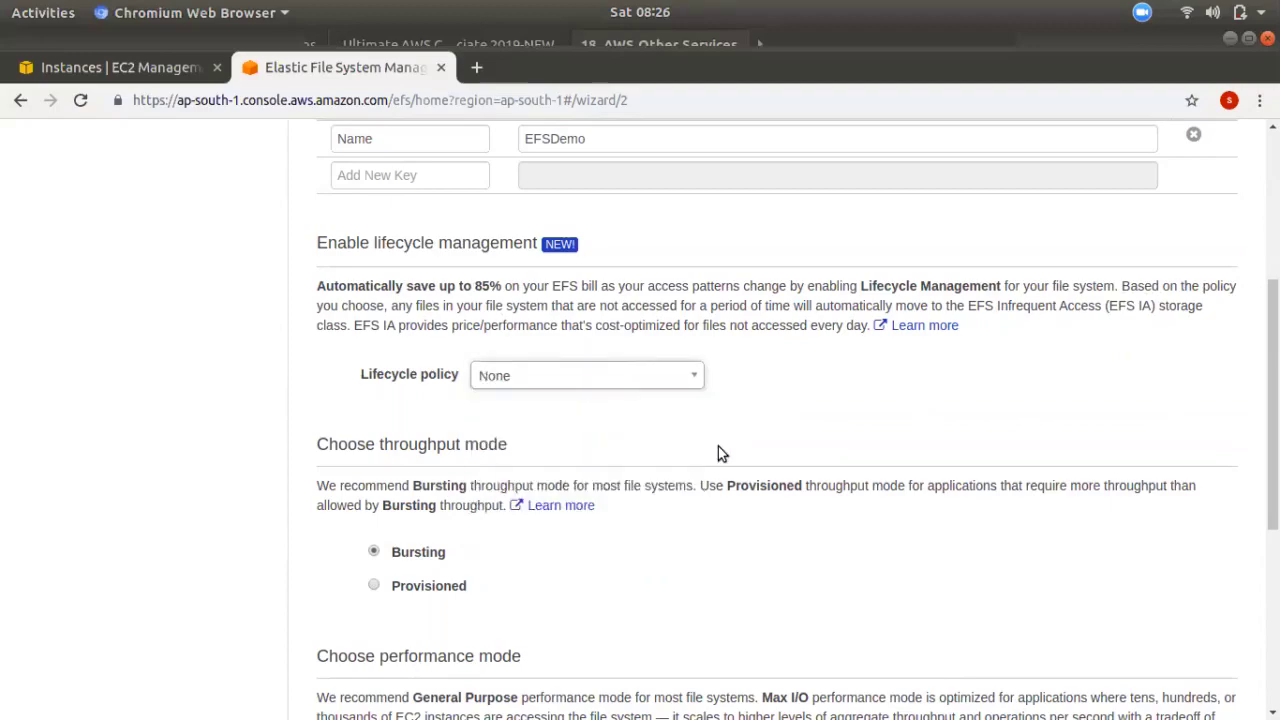
- Try the Provisioned throughput mode, examine its throughput setting, and set the mode back to Bursting
scroll(663, 492, down, 3)
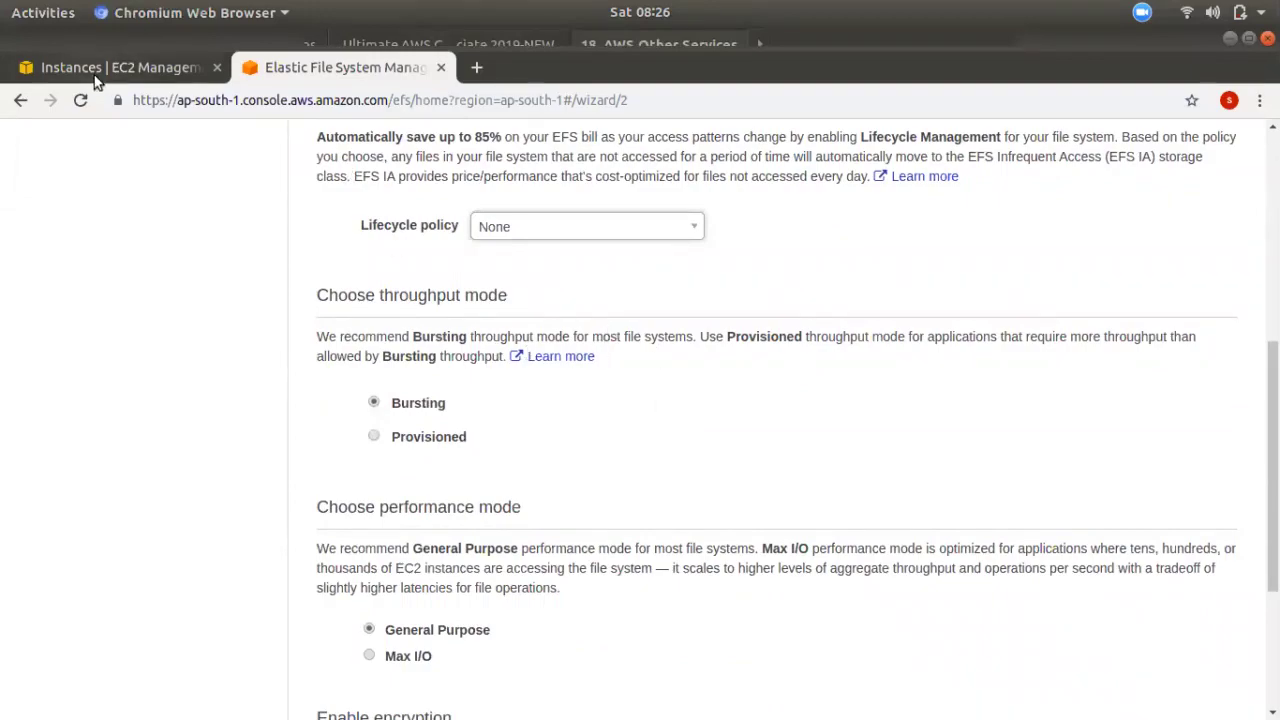
click(372, 437)
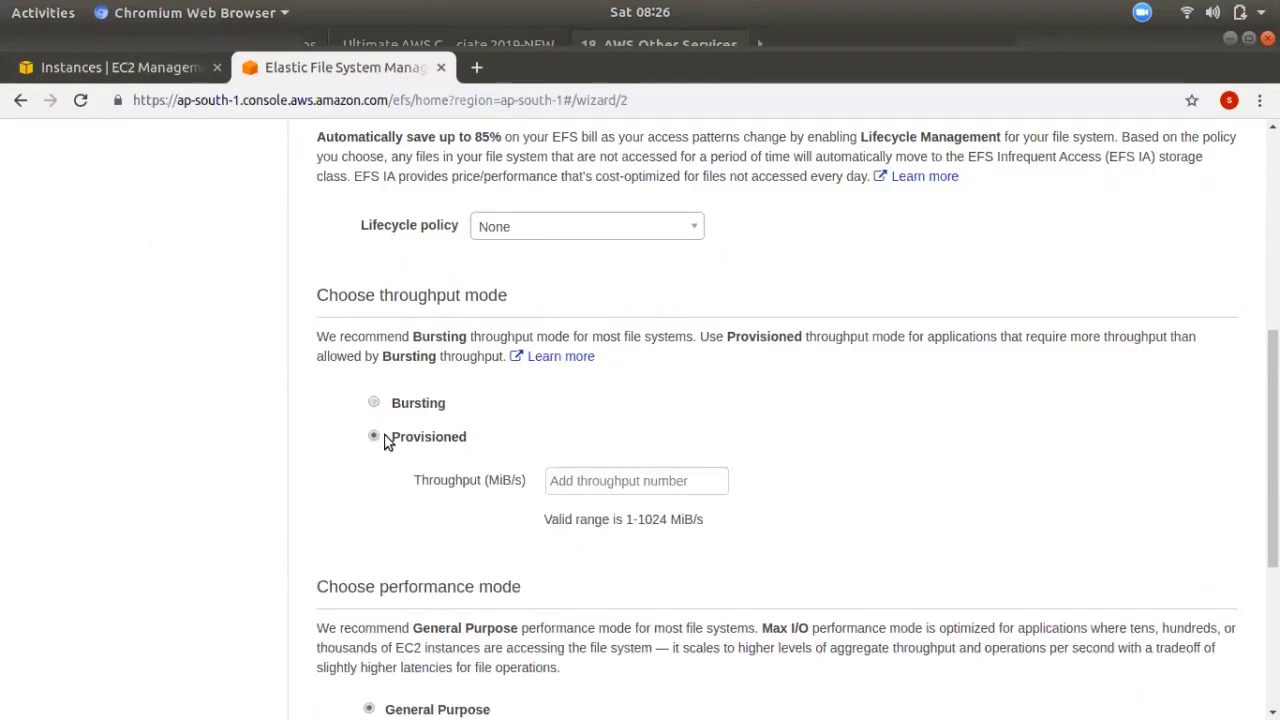
click(585, 490)
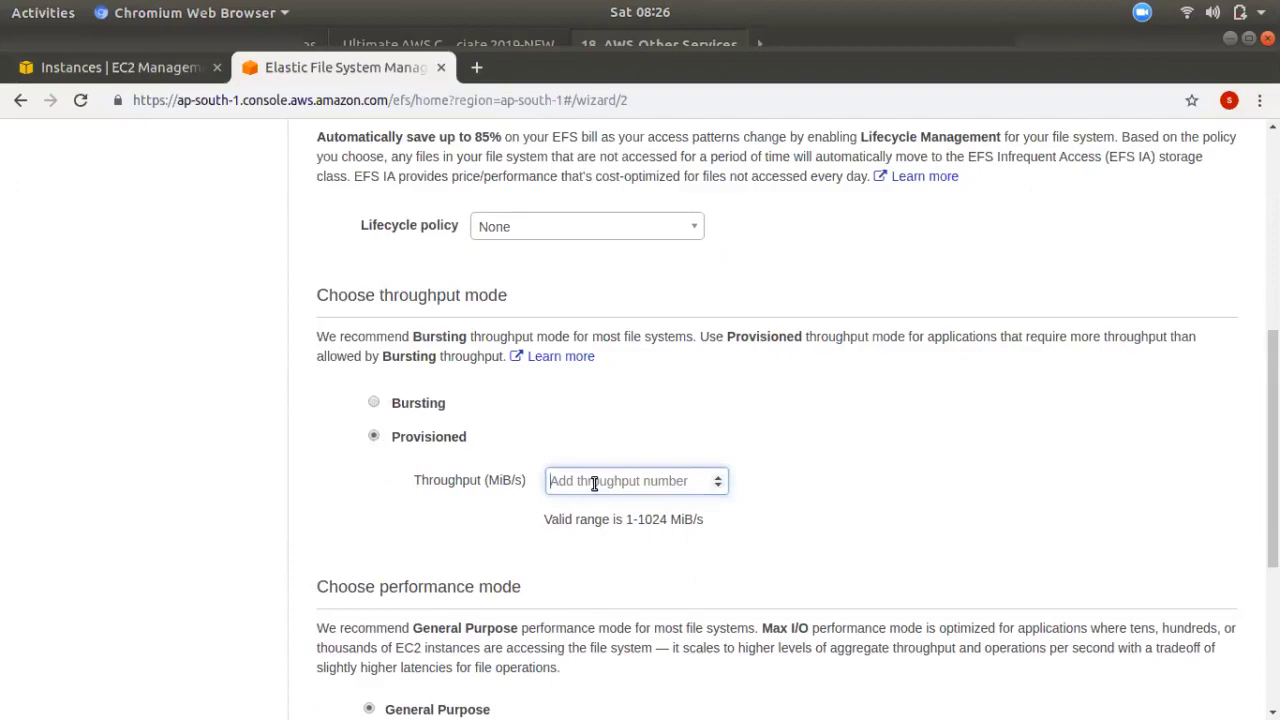
click(372, 403)
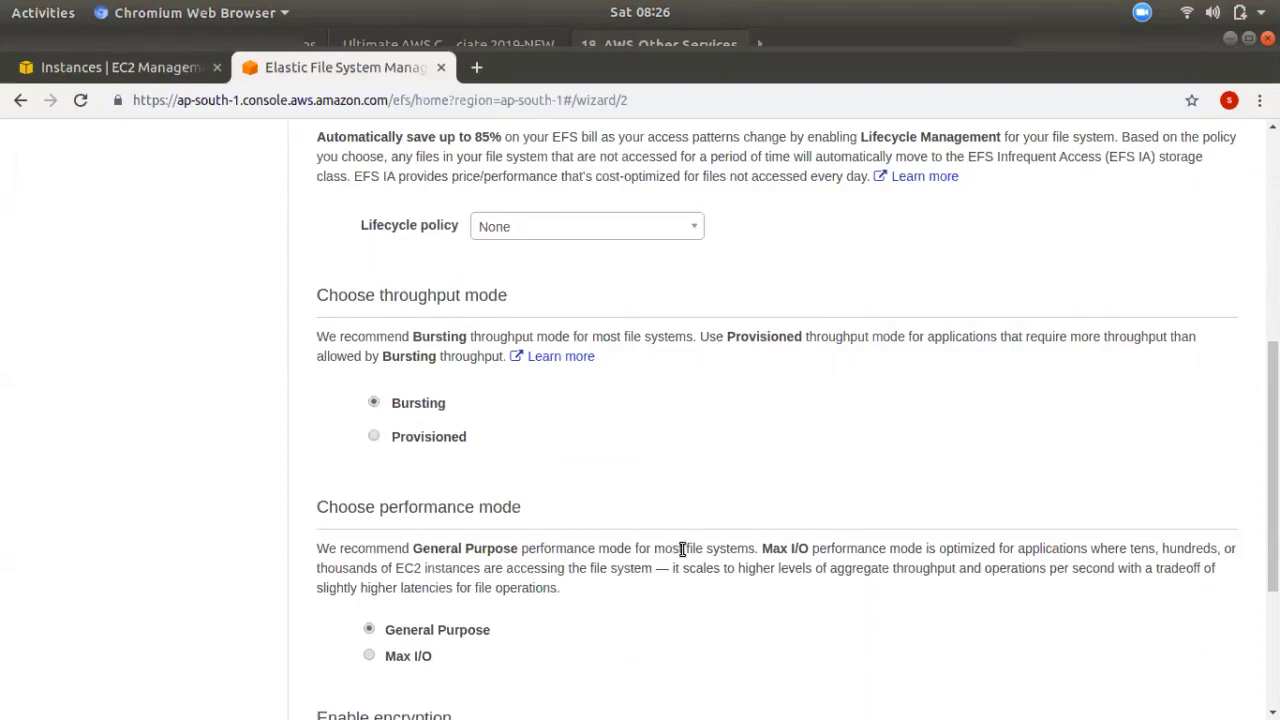
- Try the Max I/O performance mode and set the performance mode back to General Purpose
scroll(680, 450, down, 5)
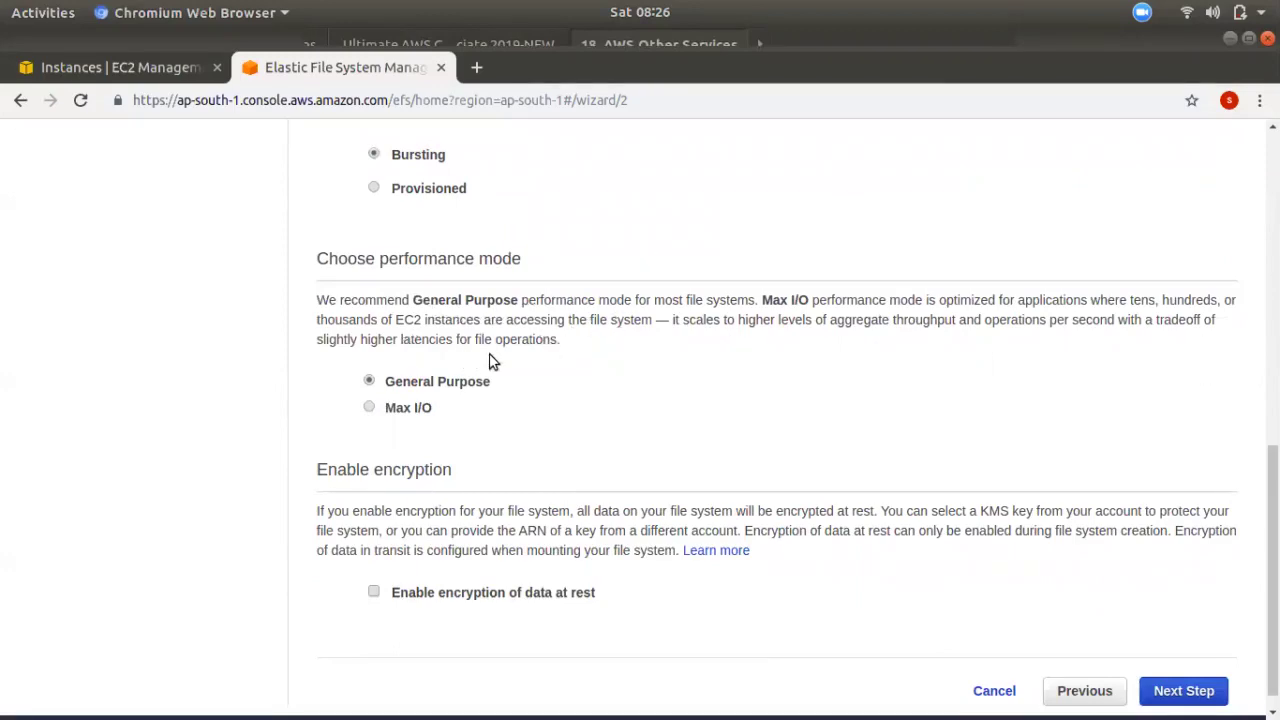
click(371, 409)
click(368, 382)
scroll(692, 490, down, 1)
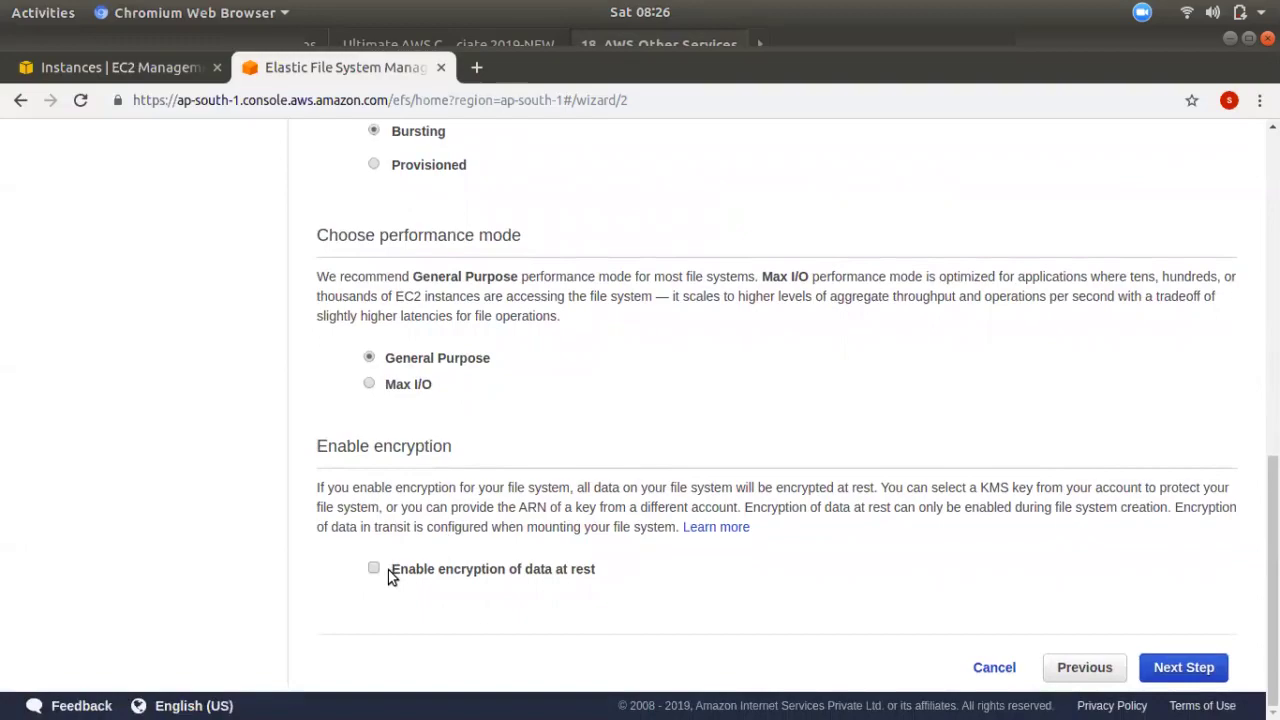
- Recheck the optional settings, leave encryption of data at rest disabled, and continue to the review page
scroll(611, 491, up, 3)
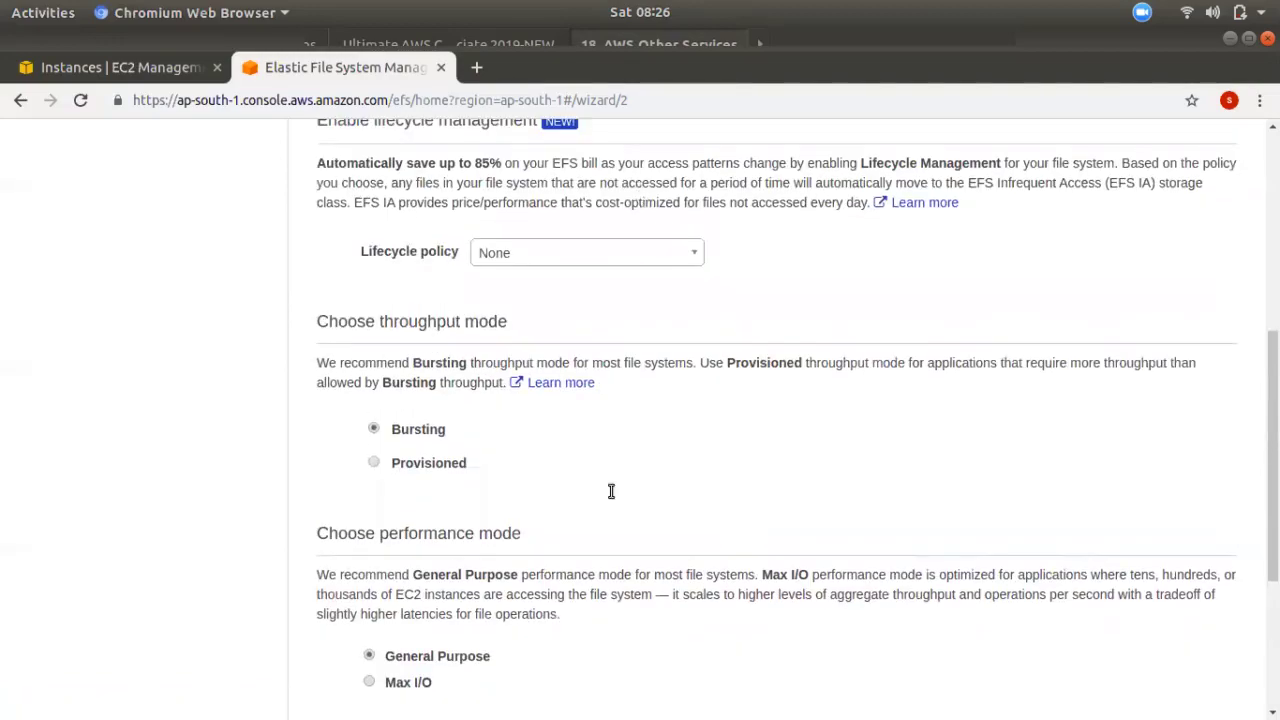
scroll(617, 420, up, 3)
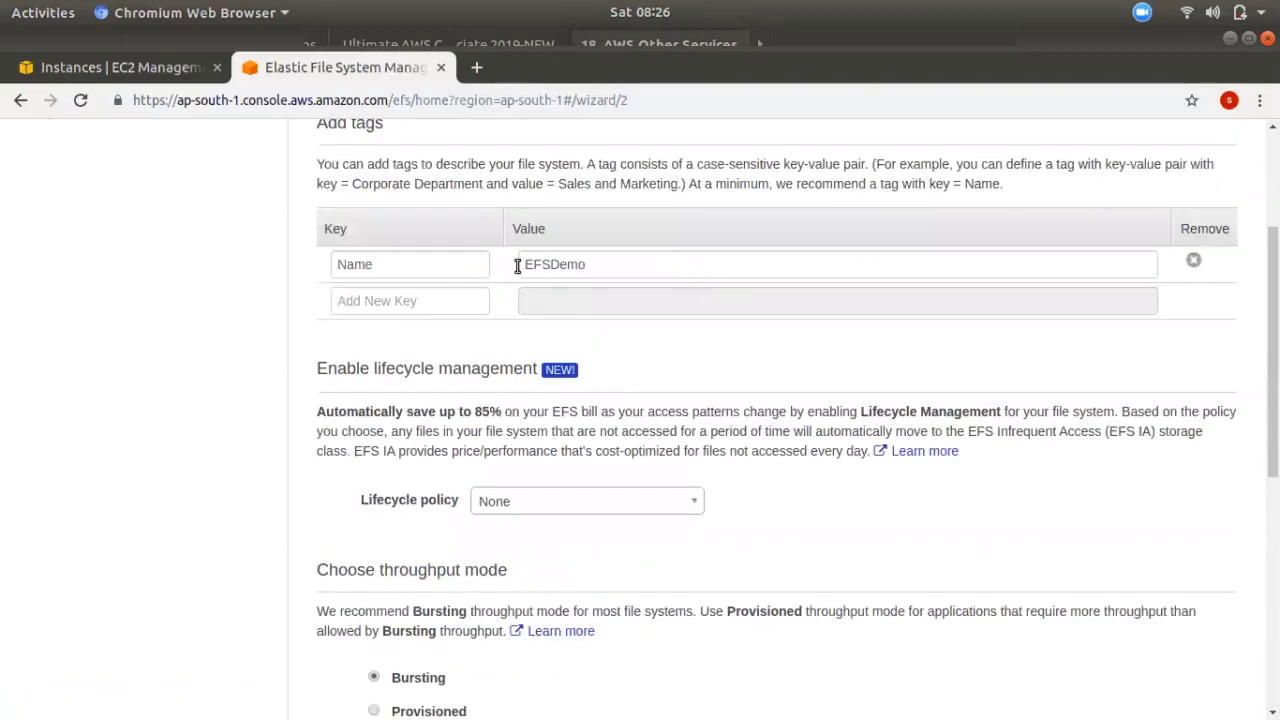
scroll(740, 403, down, 5)
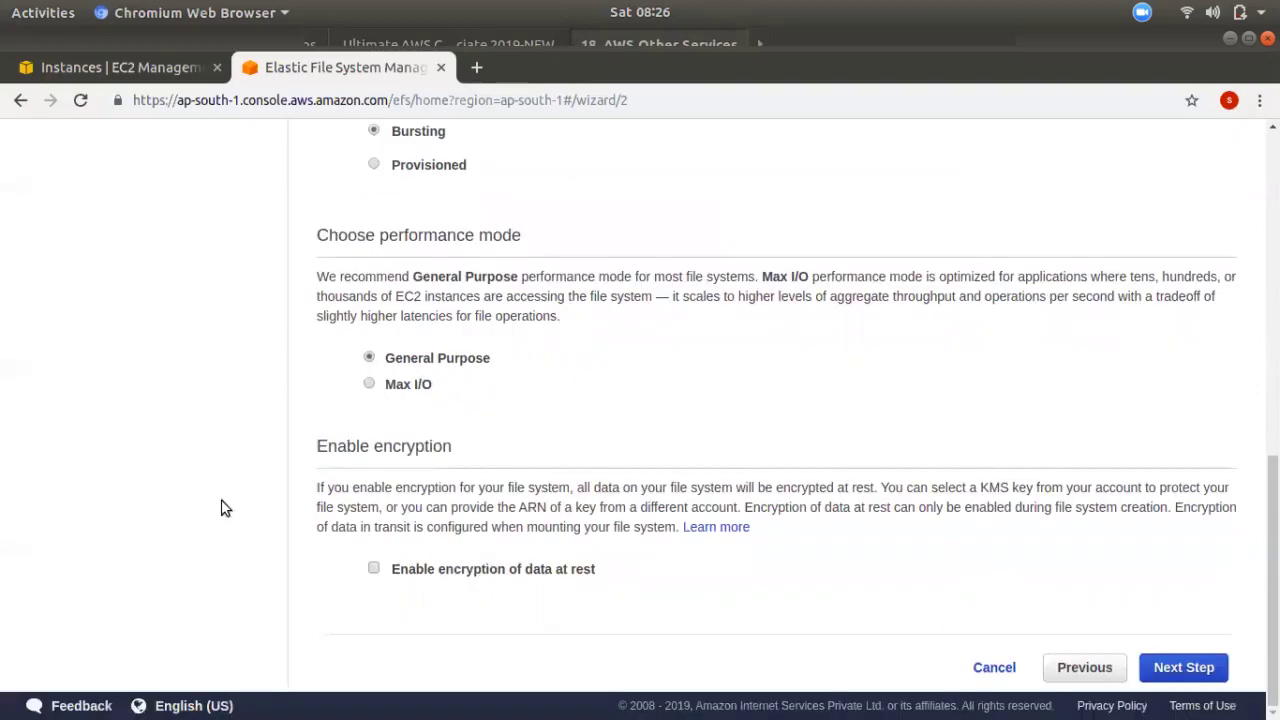
click(1199, 671)
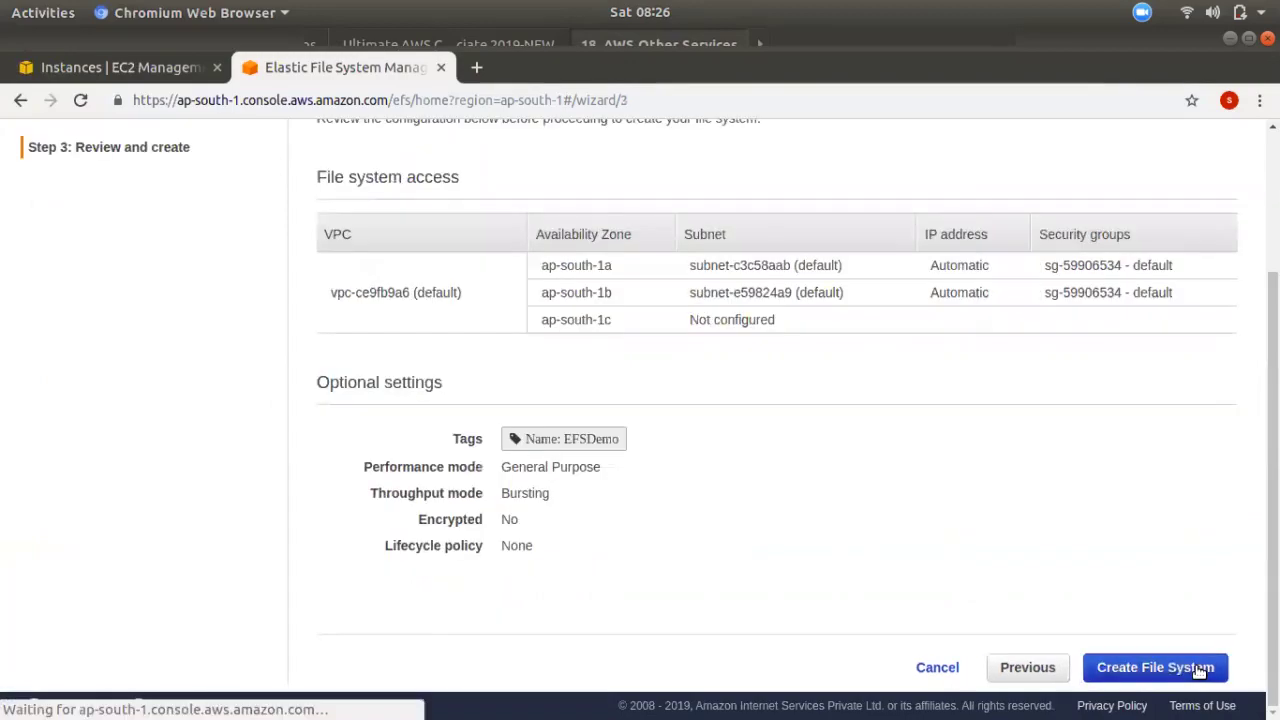
- Review the availability zones, security groups and optional settings, and create the EFSDemo file system
drag(556, 266, 612, 266)
double_click(602, 292)
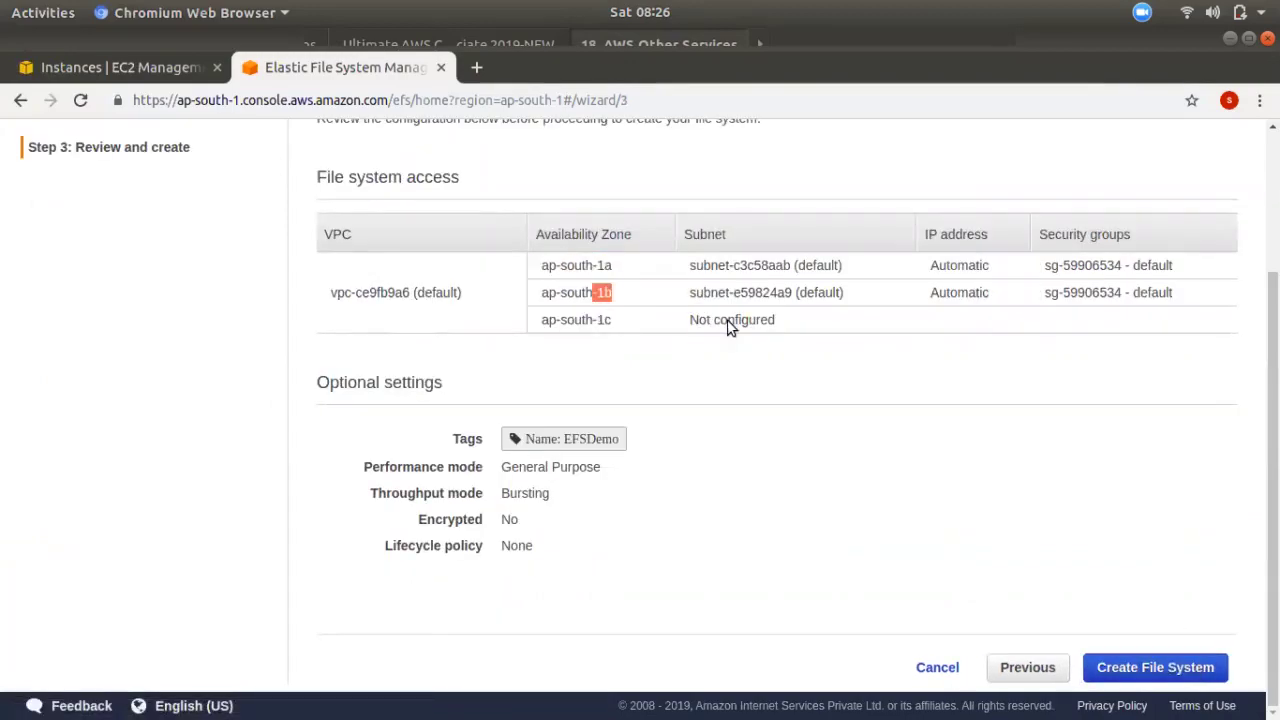
drag(1105, 265, 1170, 265)
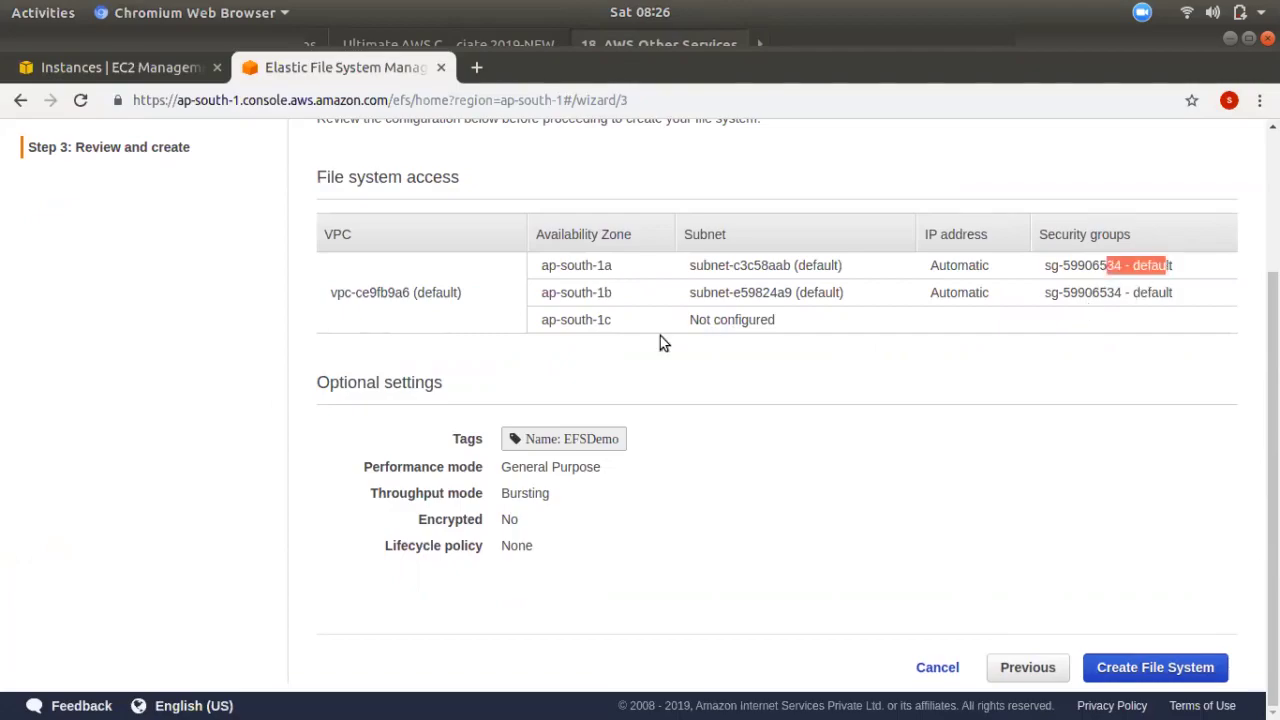
scroll(660, 336, up, 3)
scroll(886, 609, down, 3)
click(1168, 665)
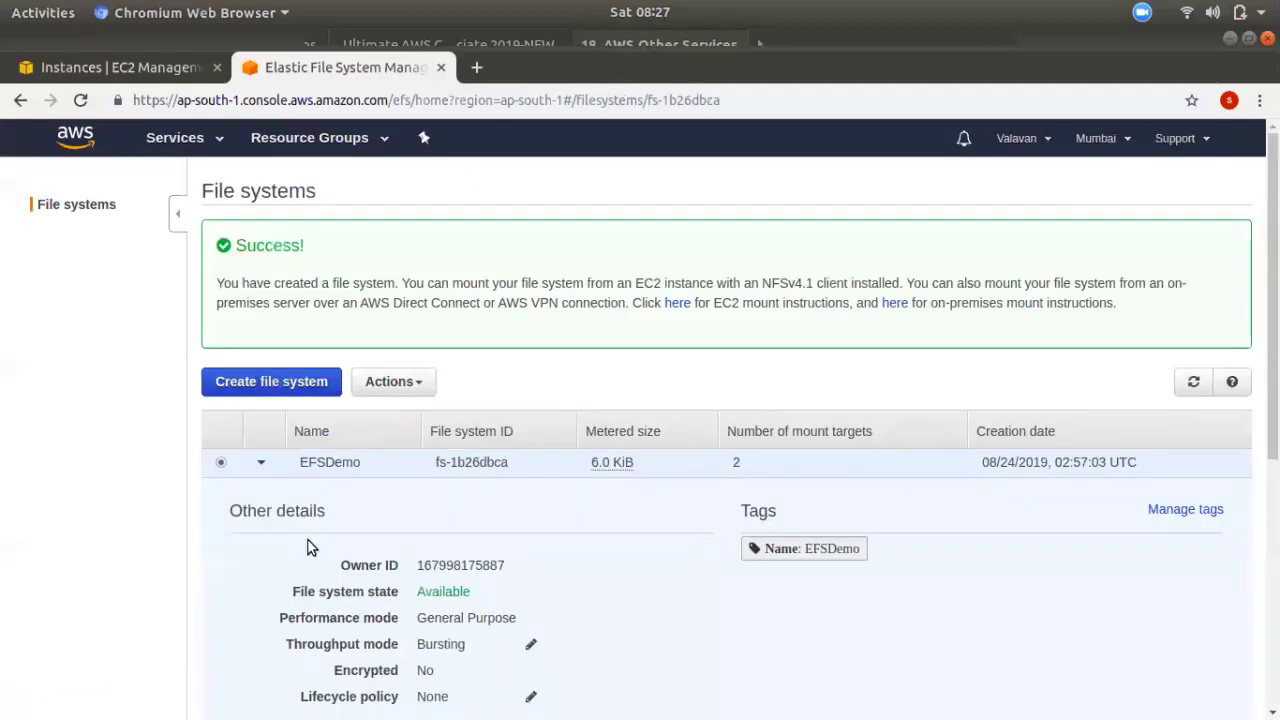
- Examine the EFSDemo file system's ID and details and the state of its mount targets in both availability zones
scroll(309, 563, down, 4)
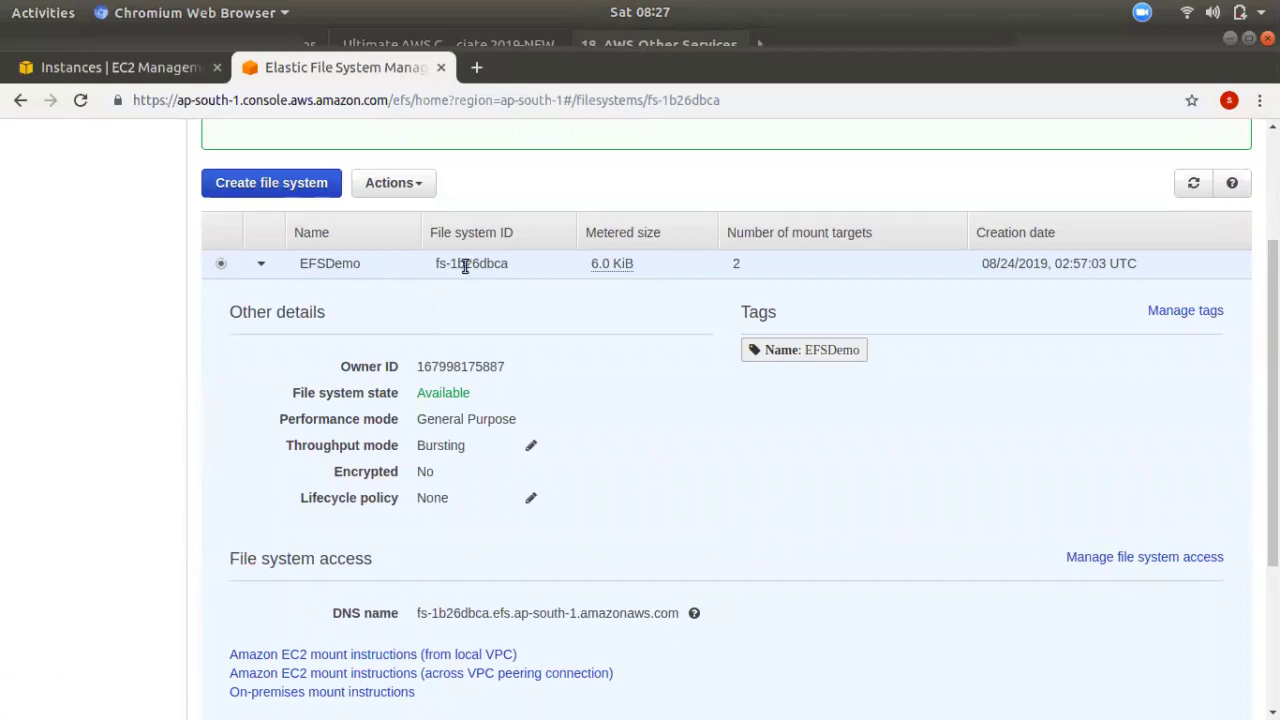
drag(503, 263, 454, 283)
click(501, 311)
scroll(630, 390, up, 4)
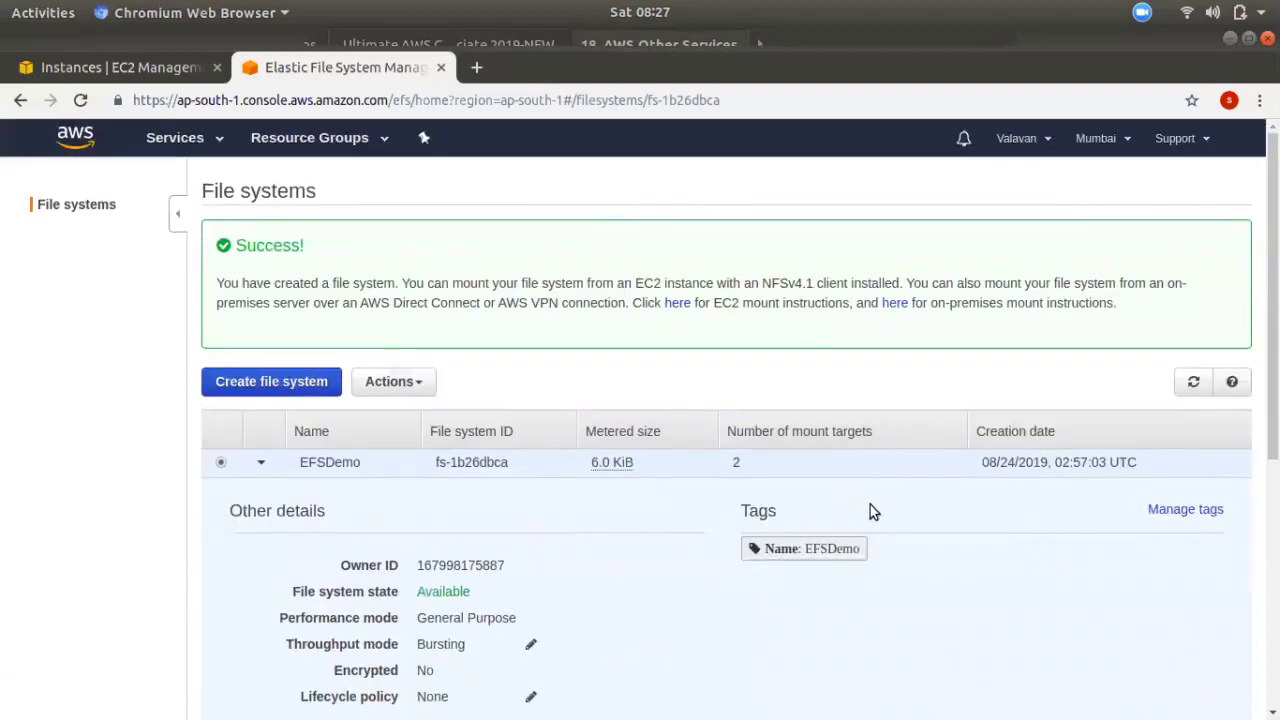
scroll(459, 511, down, 5)
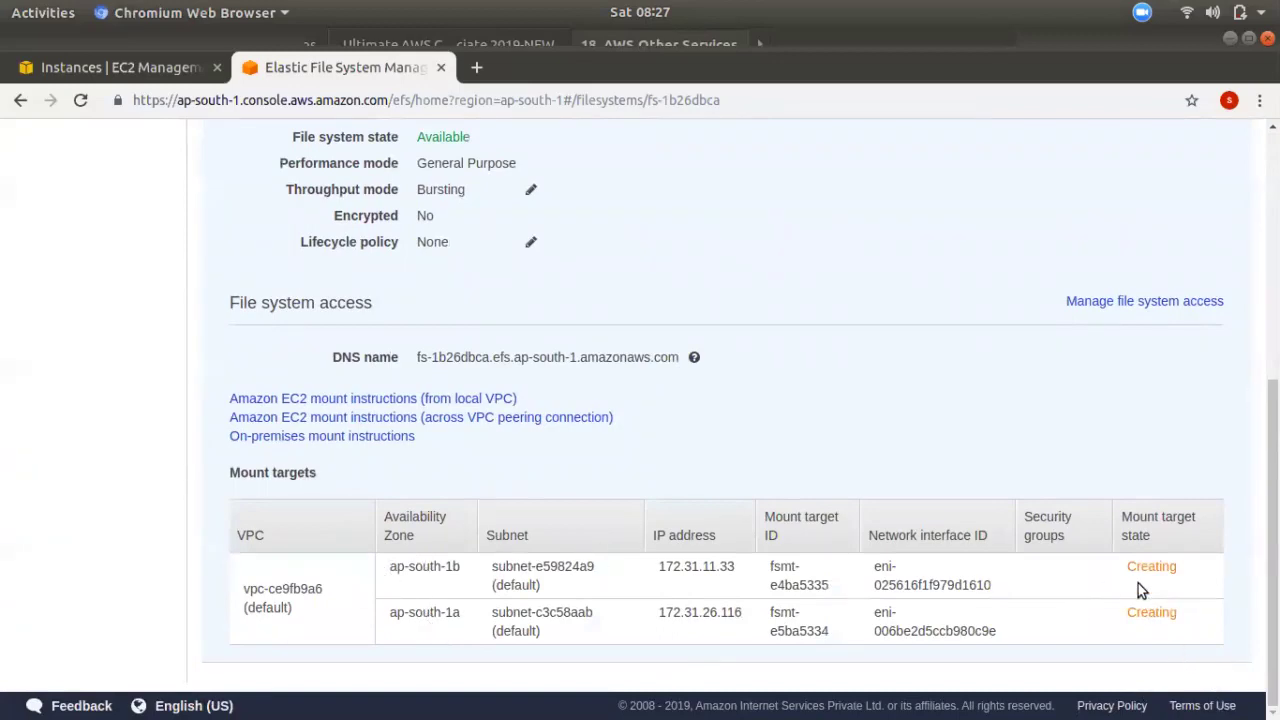
drag(1128, 570, 1197, 572)
click(1197, 572)
drag(1124, 616, 1195, 620)
drag(1134, 560, 1195, 646)
click(1040, 575)
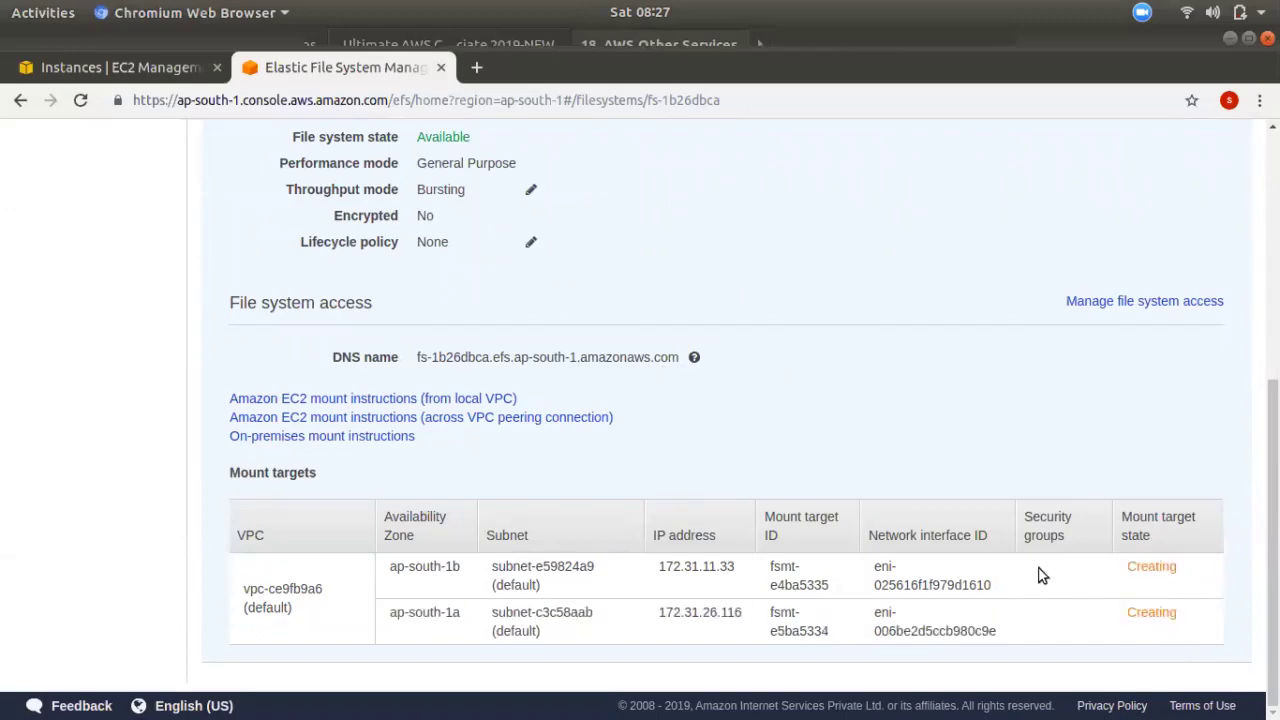
- Start a terminal and copy the IPv4 public IP of the selected ap-south-1a EC2 instance
click(30, 175)
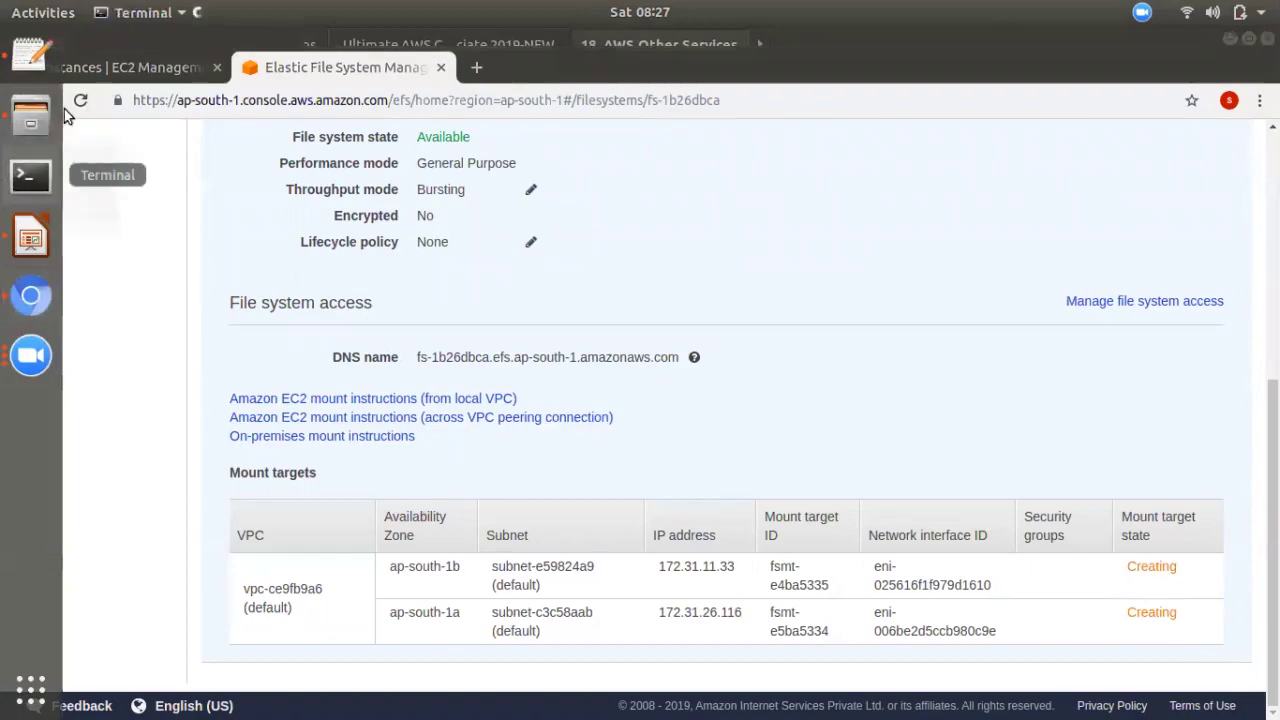
click(120, 73)
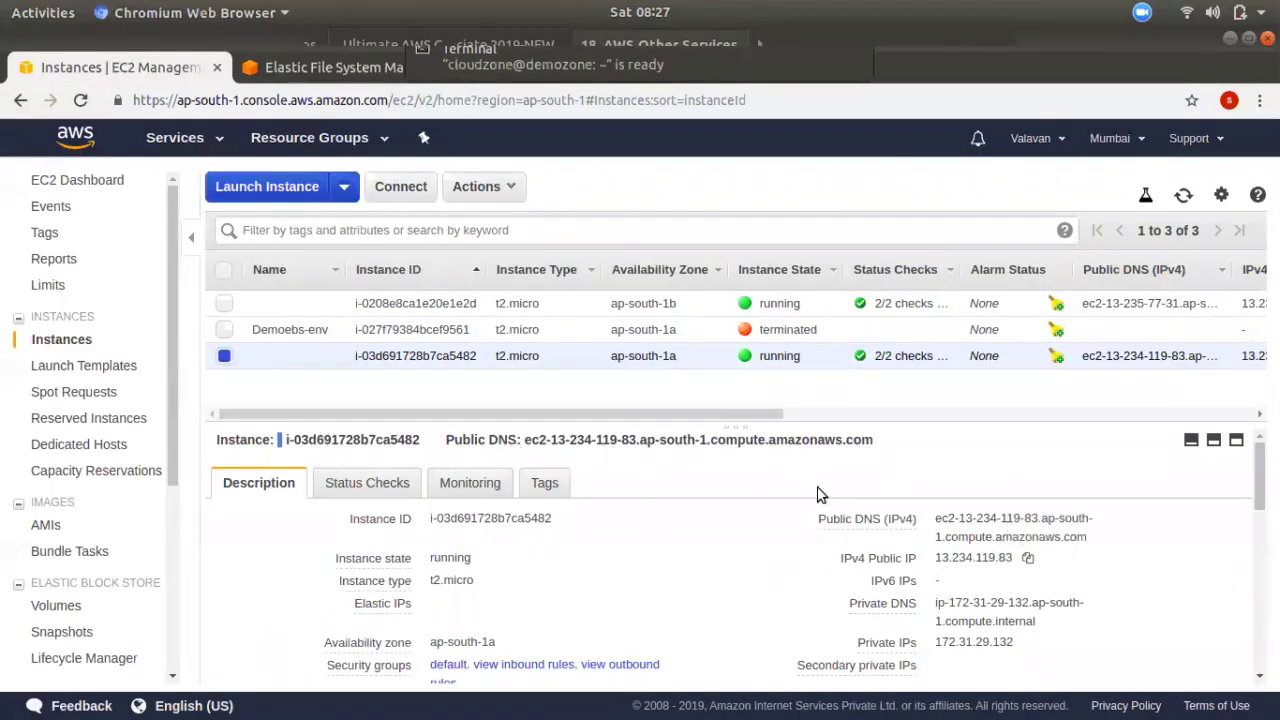
click(1030, 558)
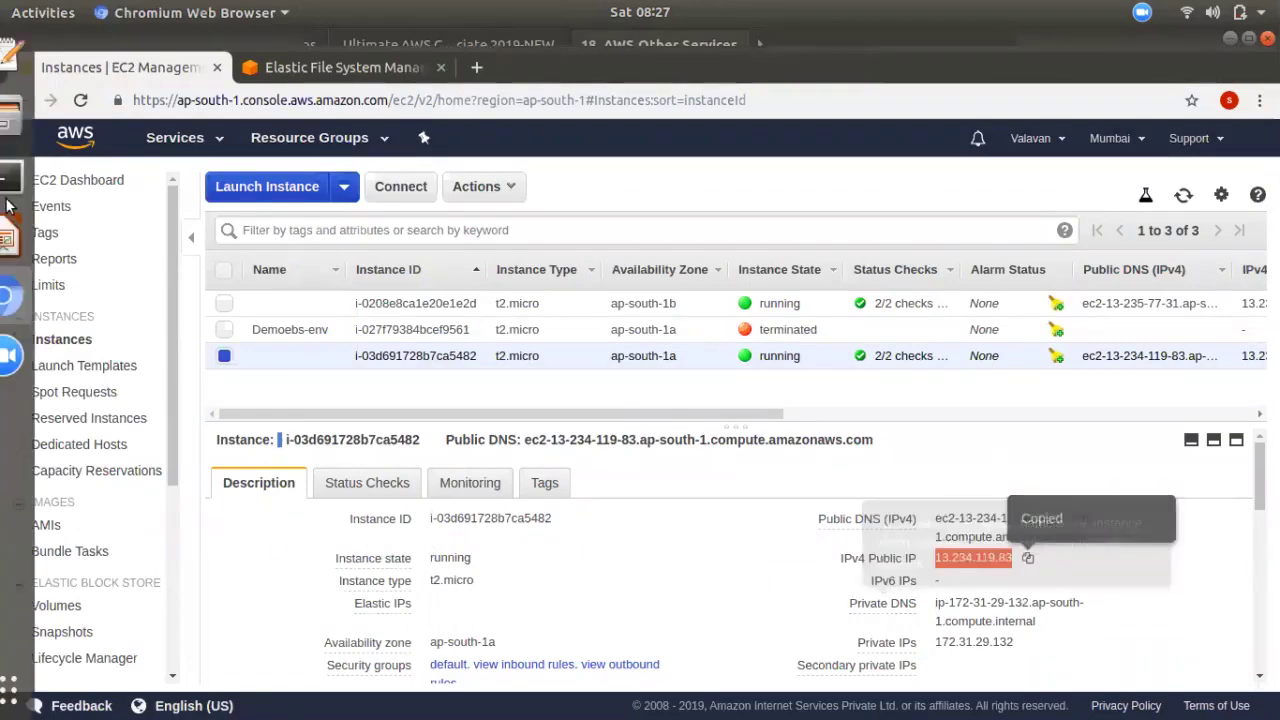
- Switch to the terminal, clear it, and change to the directory Downloads/OLD Juy 2019
click(30, 175)
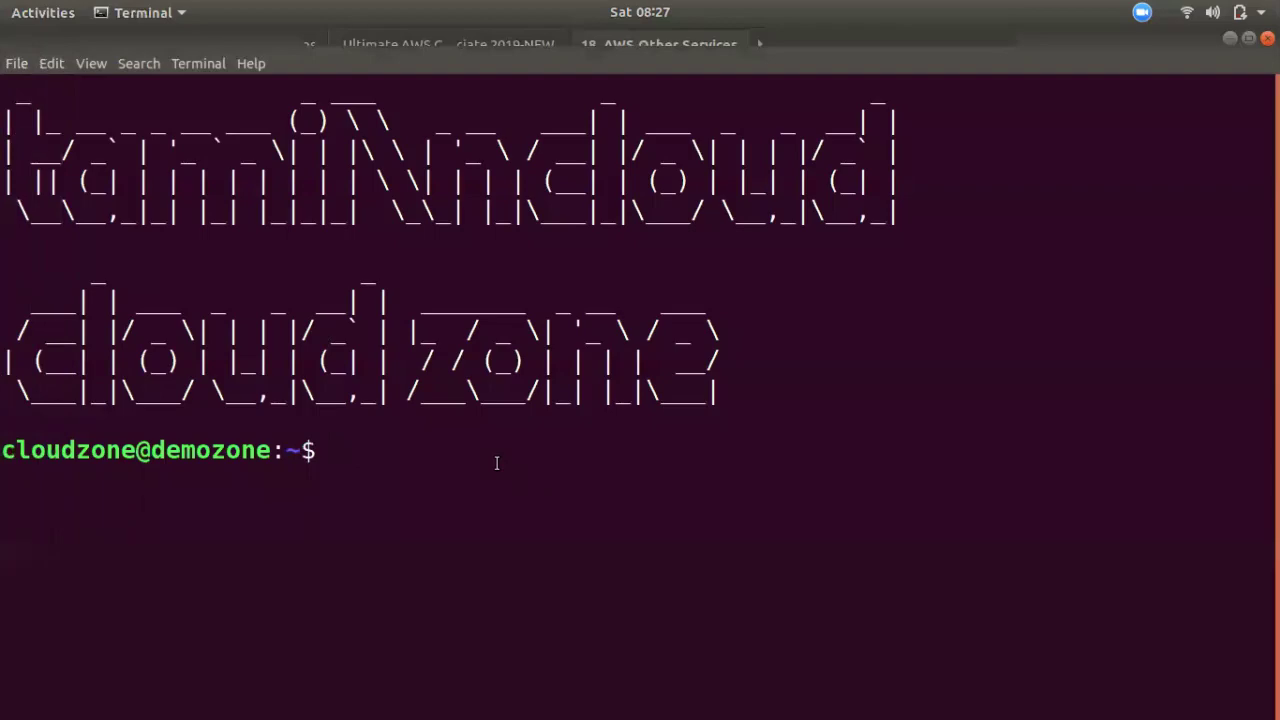
key(ctrl+l)
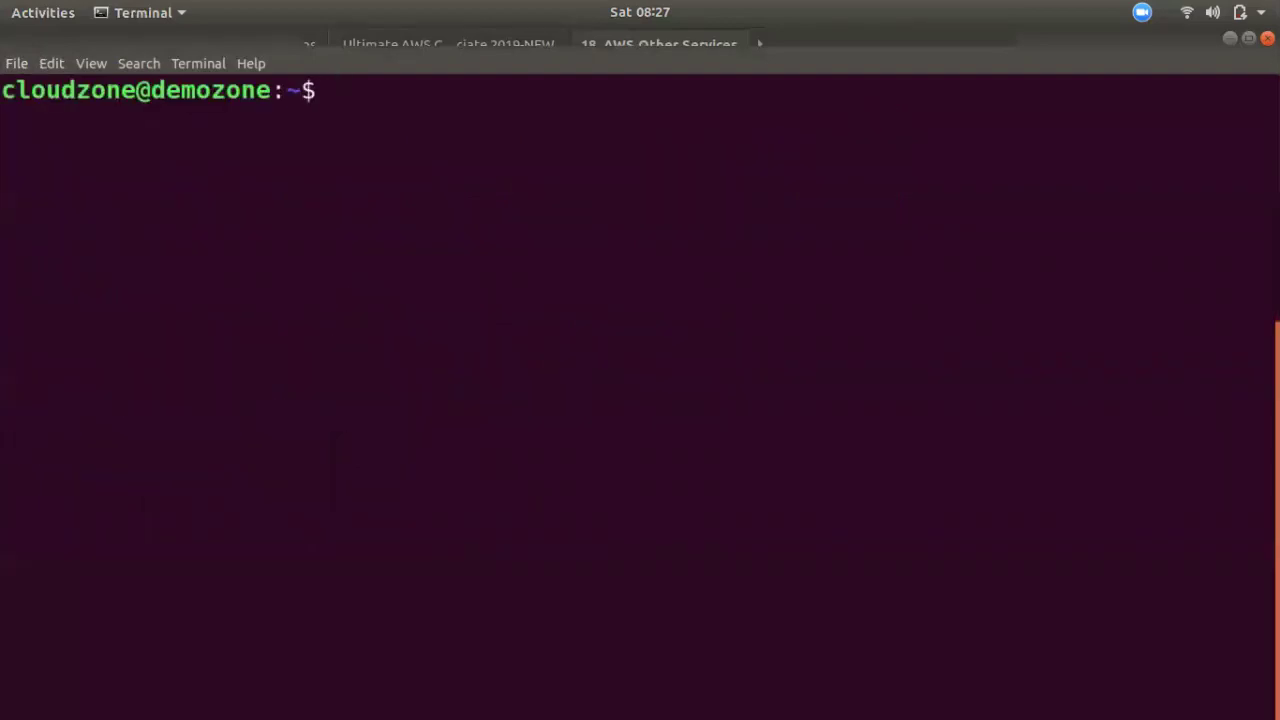
text(cd Dow)
key(Tab)
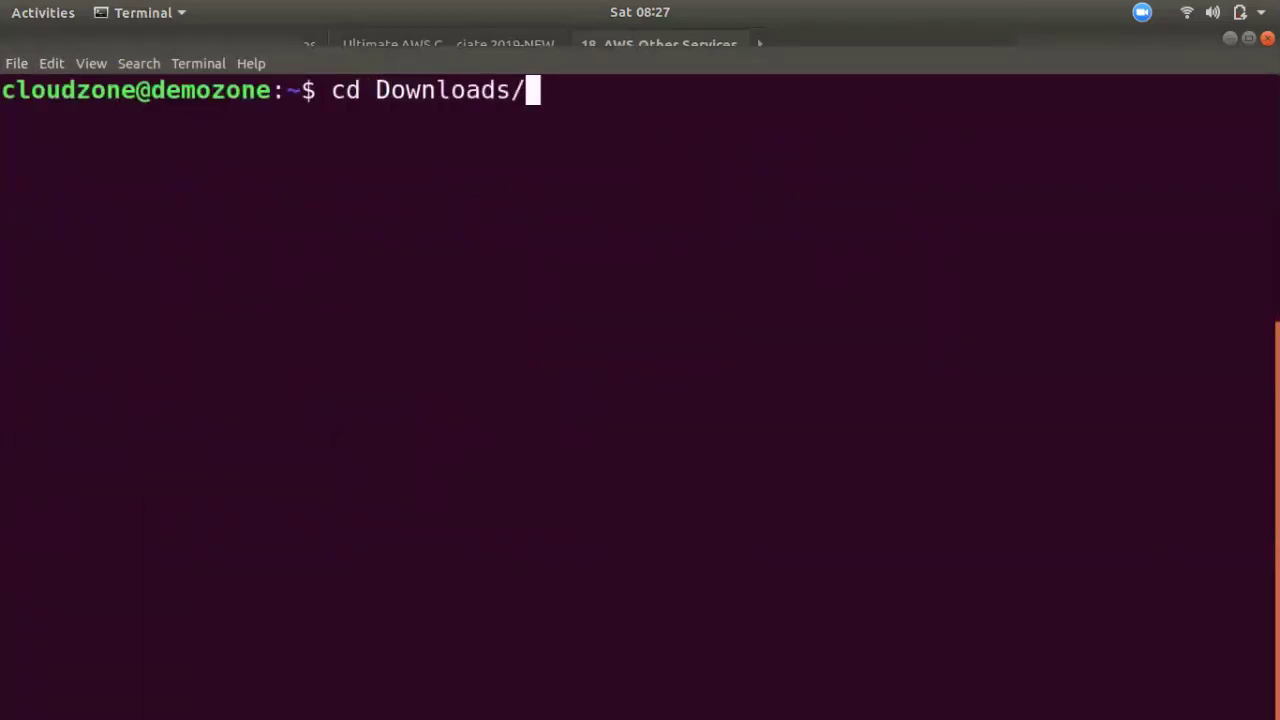
text(Ol)
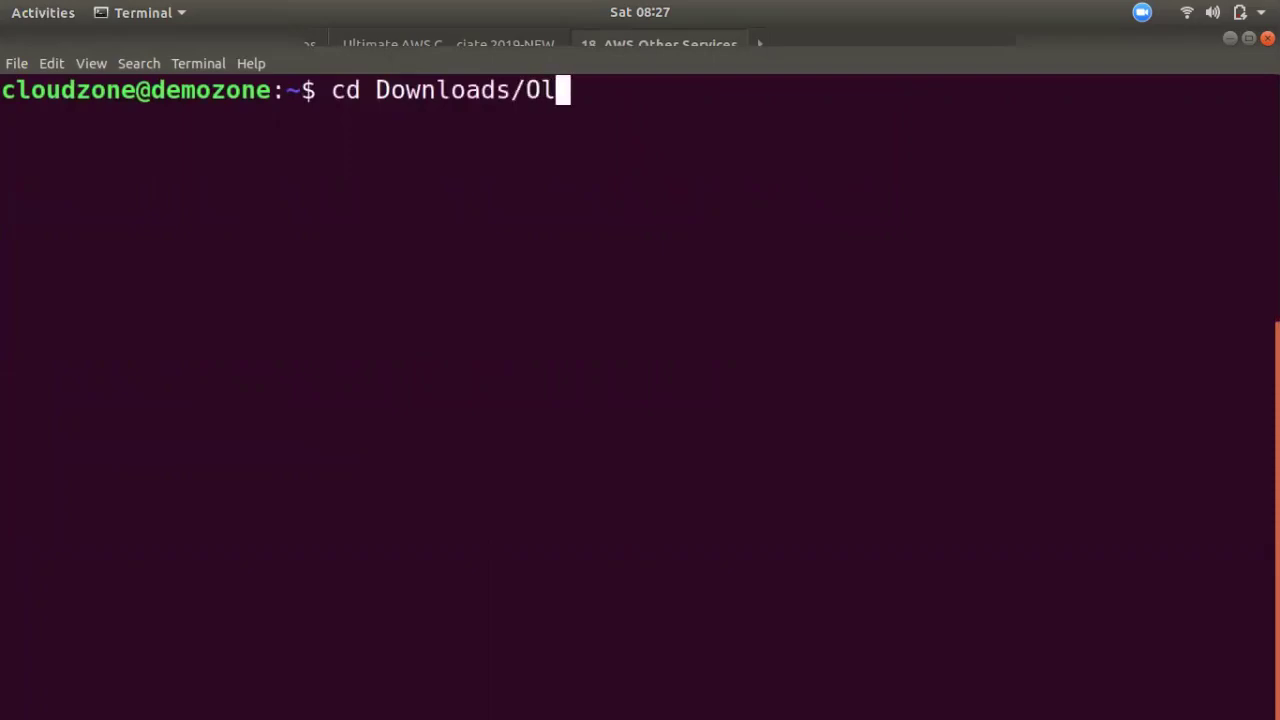
key(Tab)
key(Return)
- Start an SSH connection to the copied IP 13.234.119.83 as ec2-user using the key file newkey.pem
text(ssh )
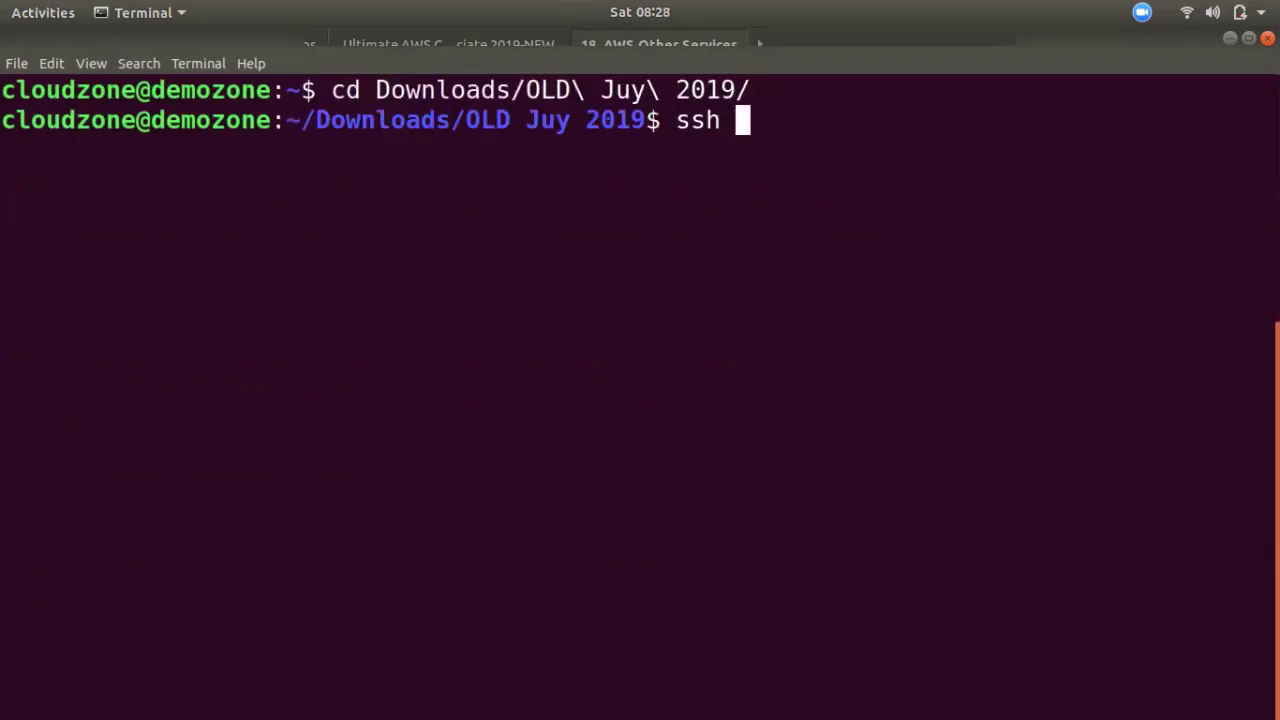
text(-i new)
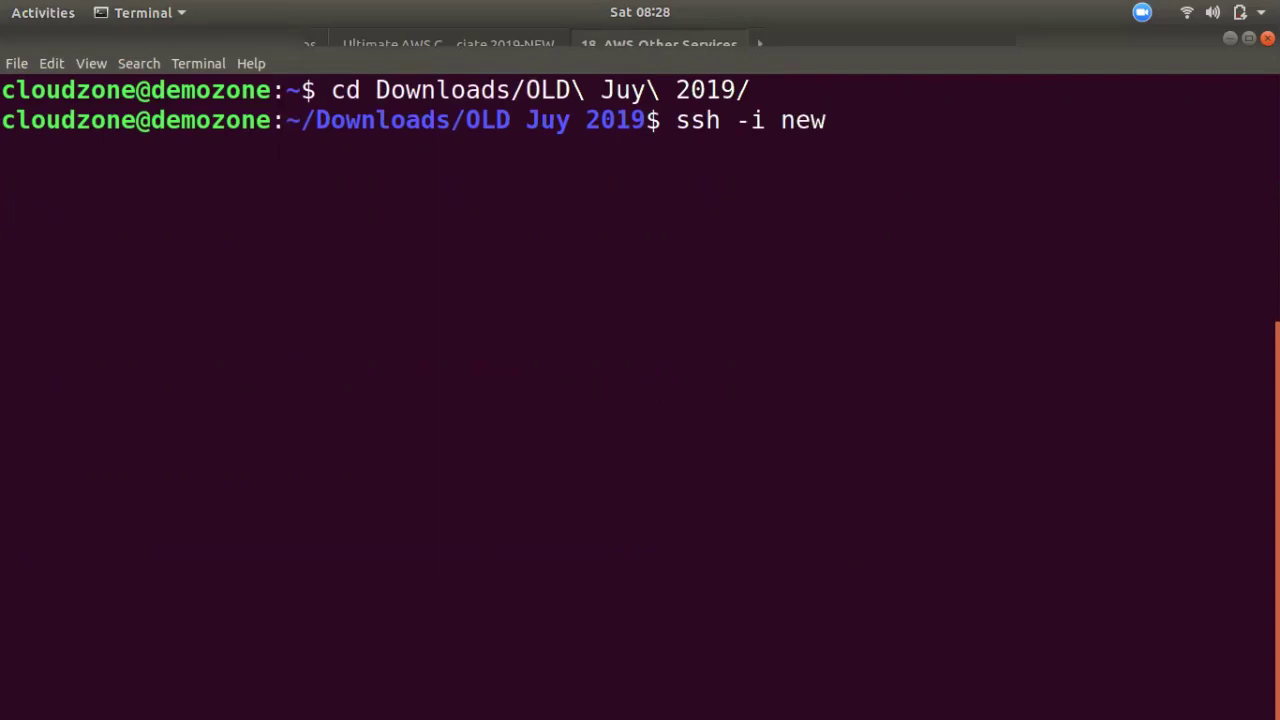
key(Tab)
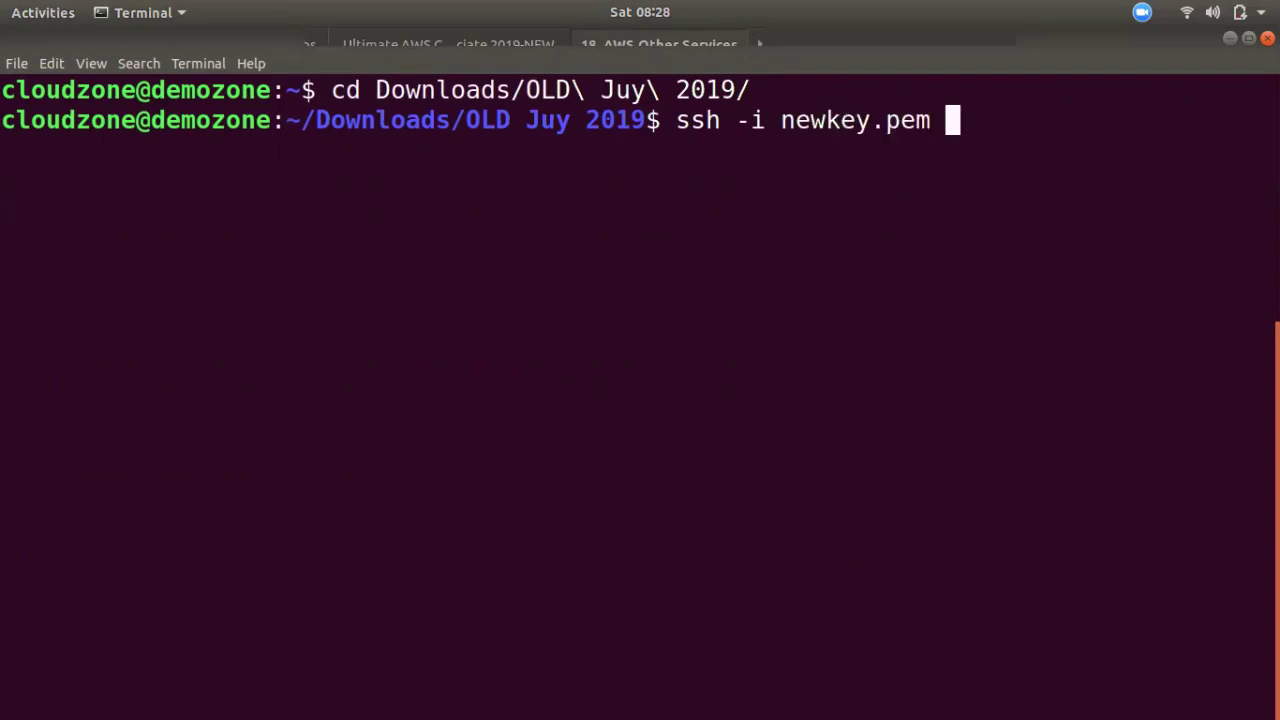
text(e2-)
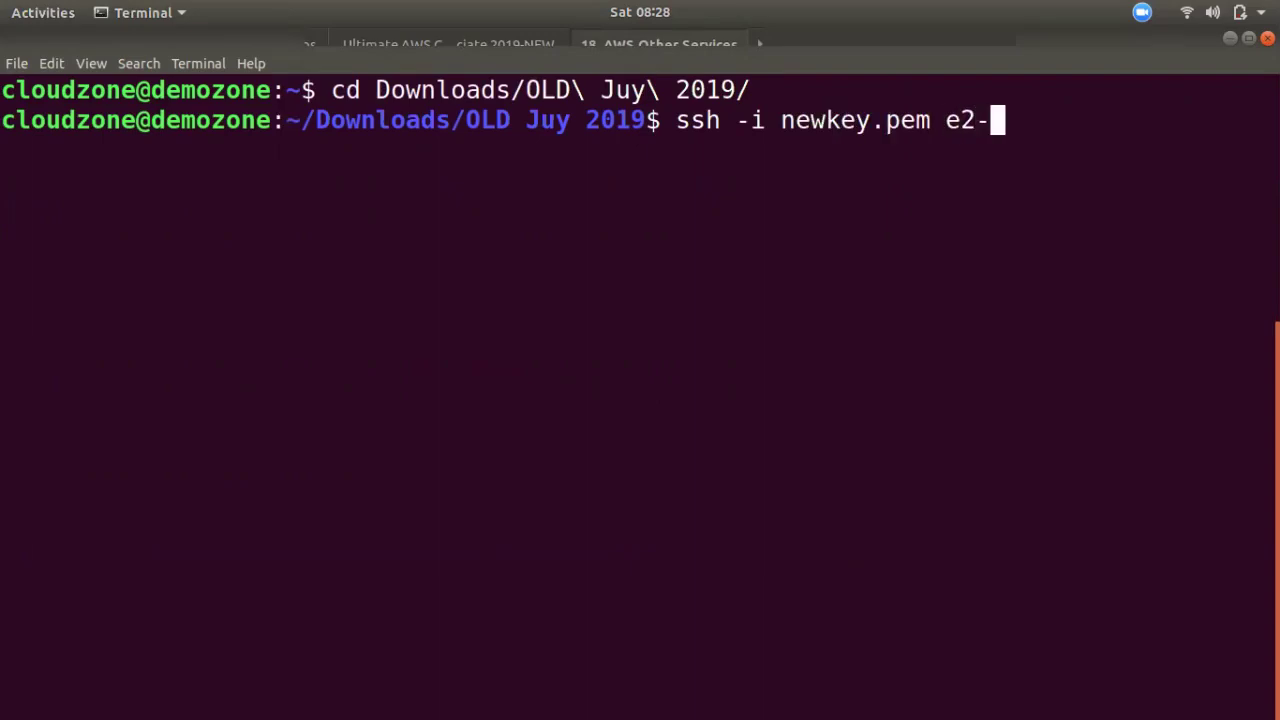
key(BackSpace)
key(BackSpace)
text(c2-se)
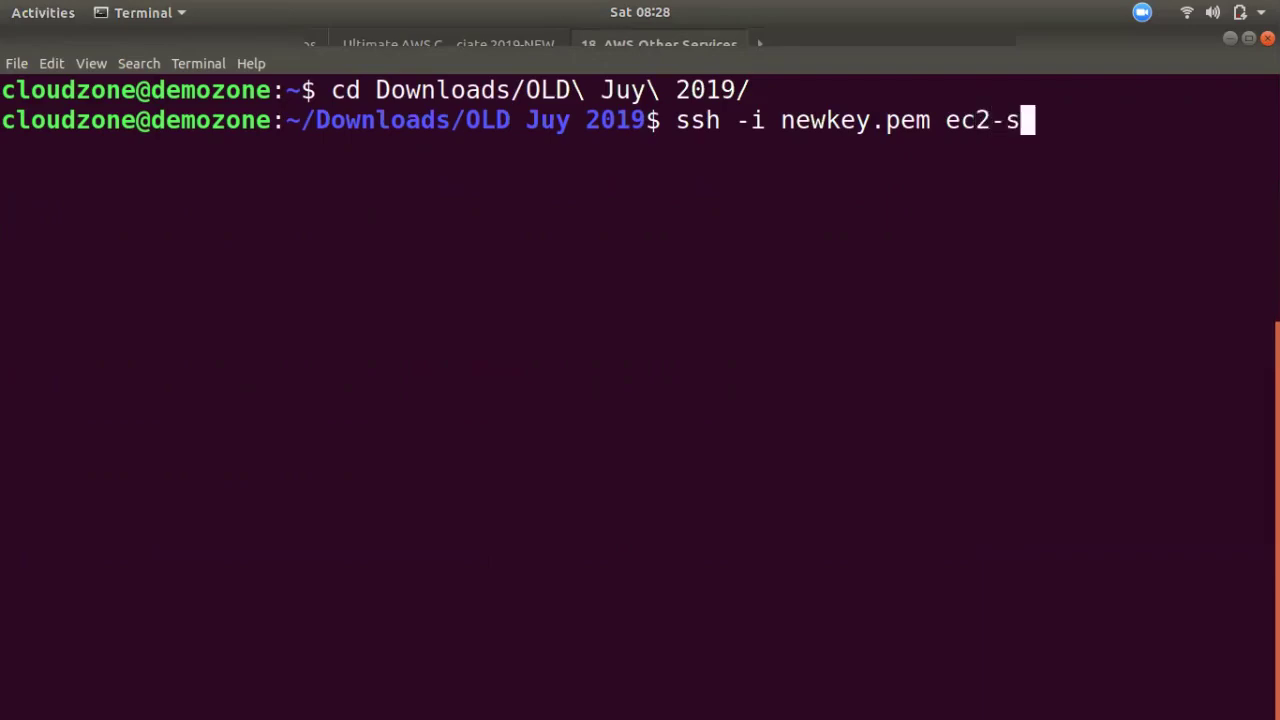
key(BackSpace)
key(BackSpace)
text(user@)
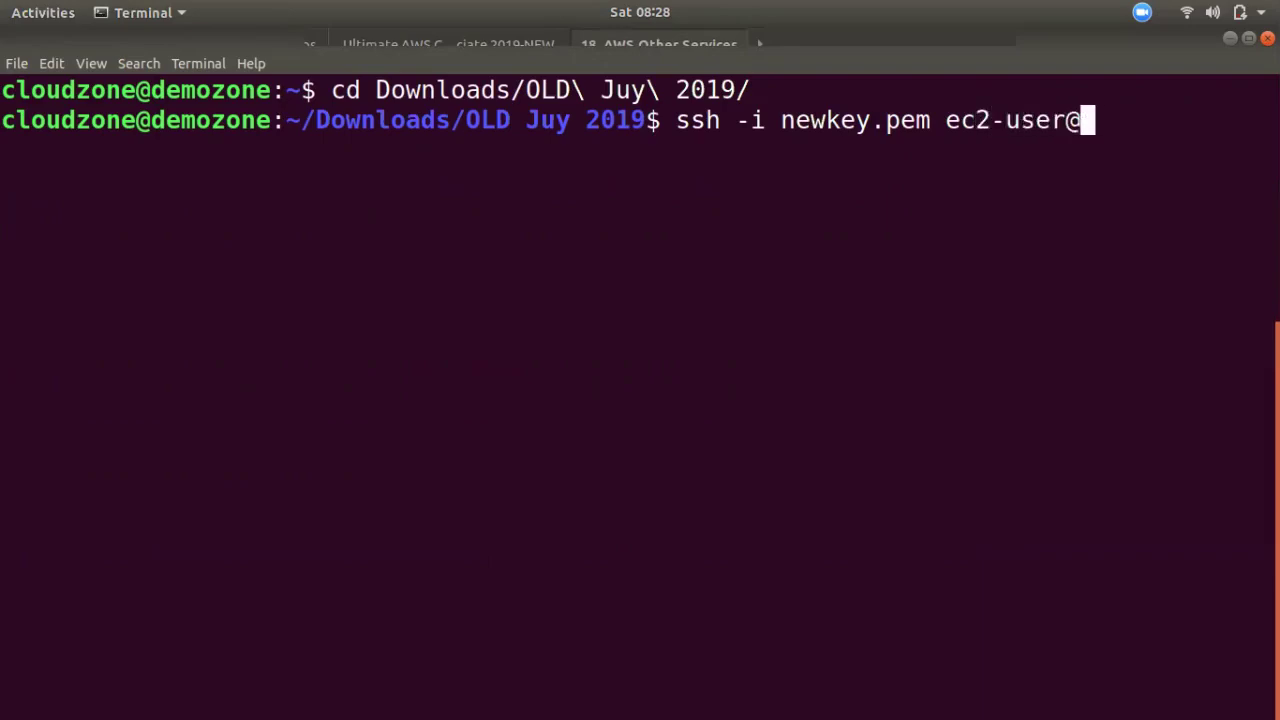
key(ctrl+shift+v)
key(Return)
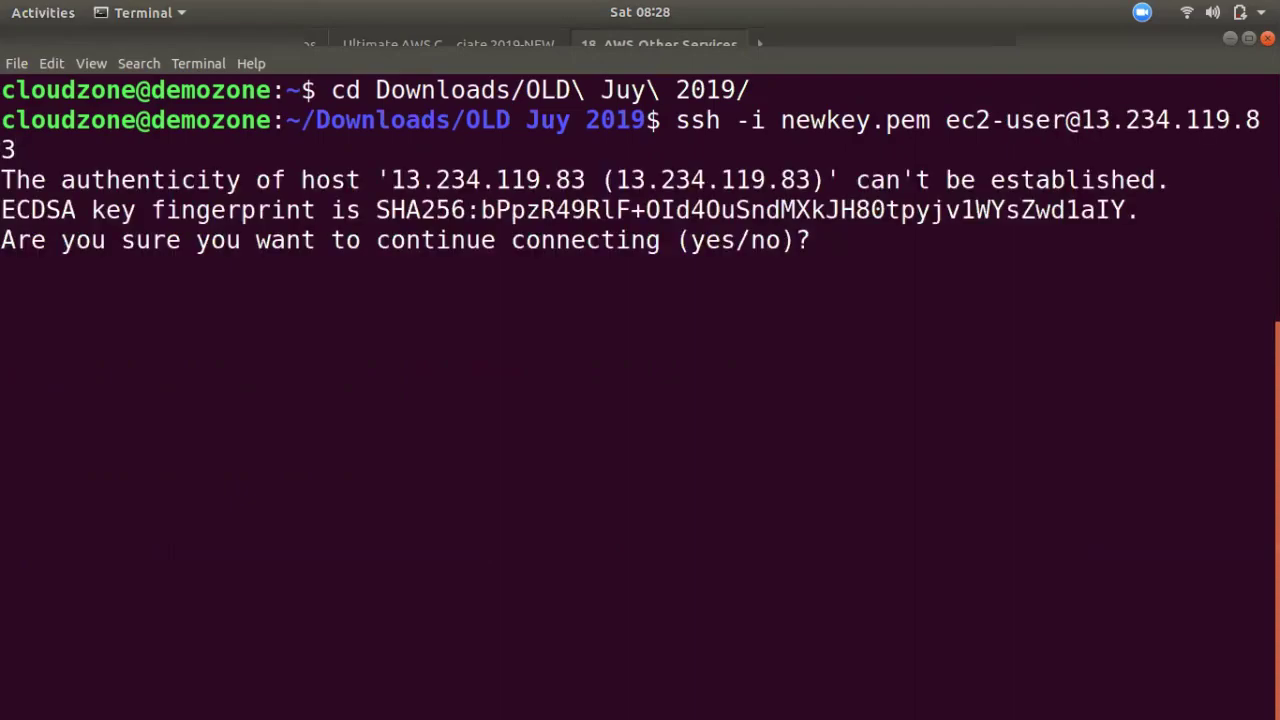
- Accept the unknown host with yes to log in to the instance, and clear the terminal
text(yes)
key(Return)
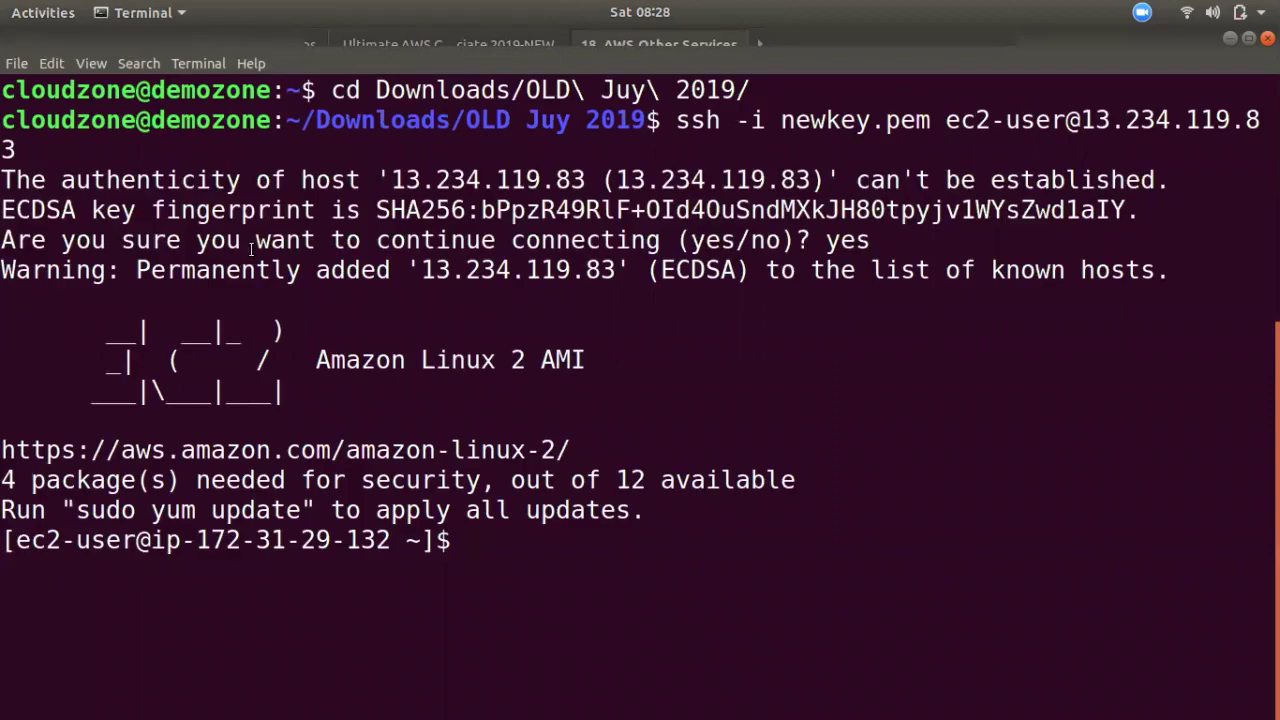
key(ctrl+l)
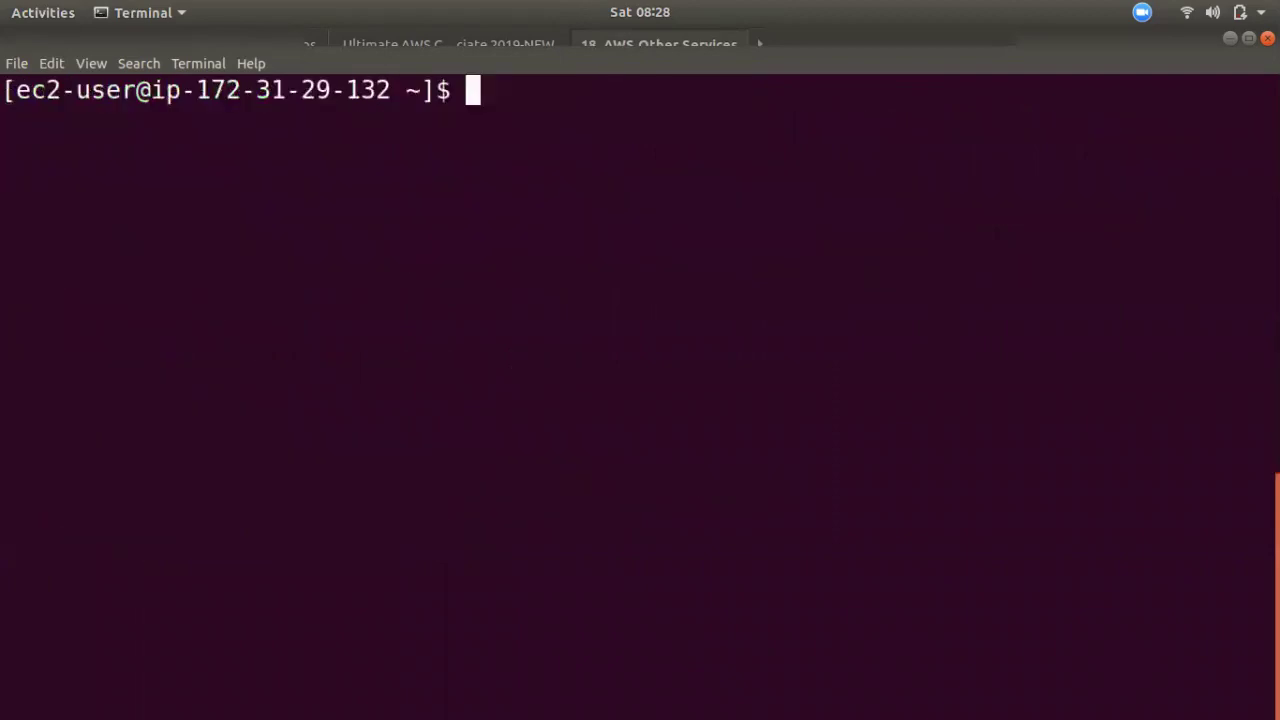
- Open a second terminal tab in the OLD Juy 2019 directory and clear its screen
click(16, 63)
click(60, 86)
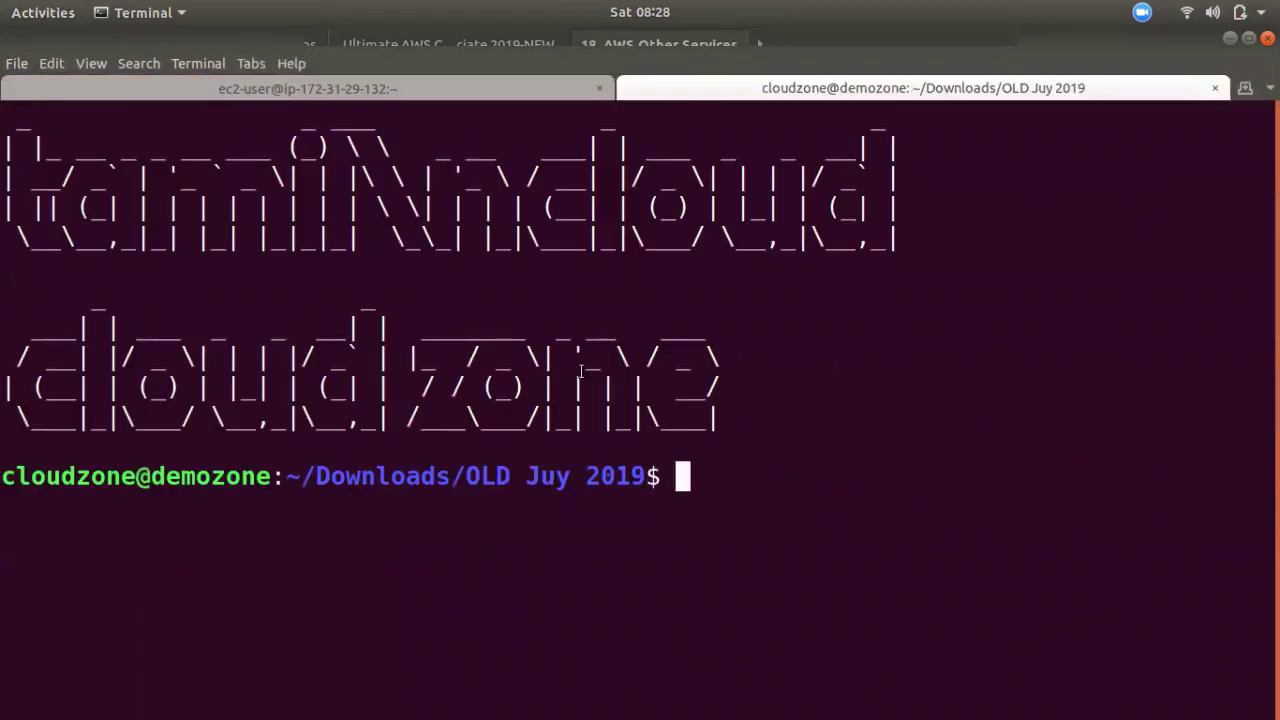
key(ctrl+l)
text(s)
key(BackSpace)
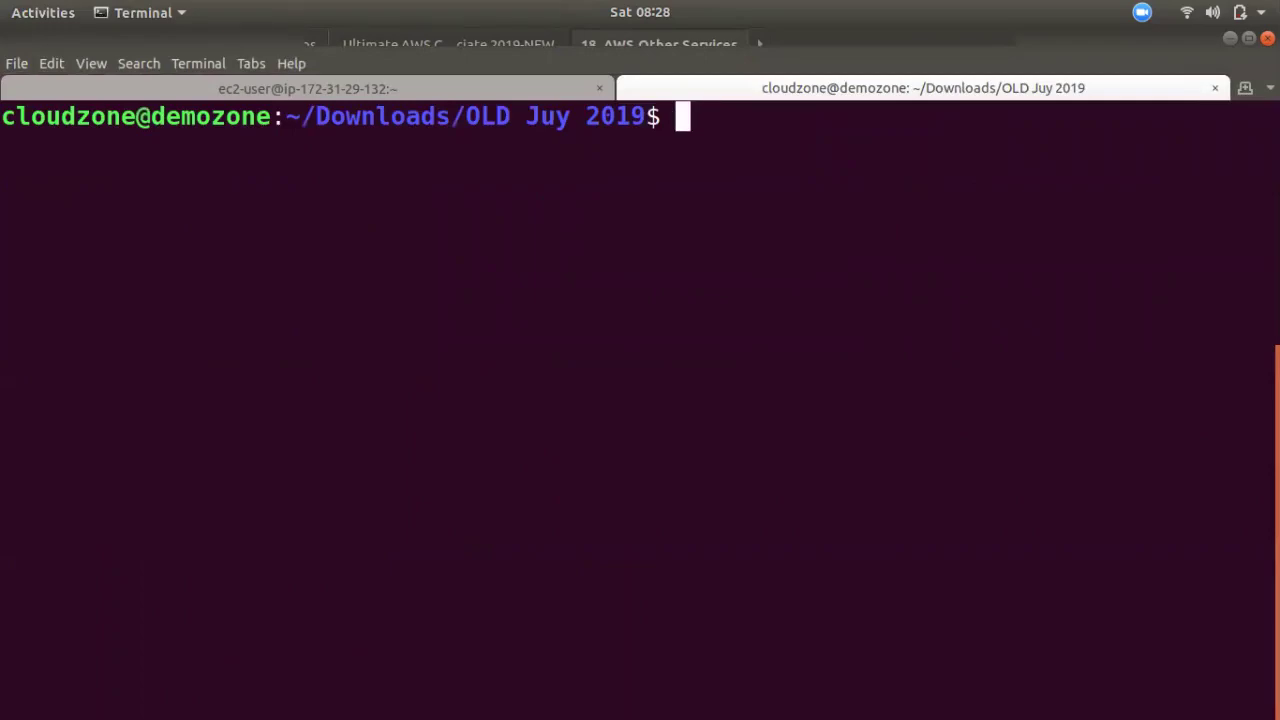
- Begin an SSH command with the key file newkey.pem and the user ec2-user@, leaving the host address open
key(Up)
key(Up)
key(Down)
key(Down)
text(ssh -i newk)
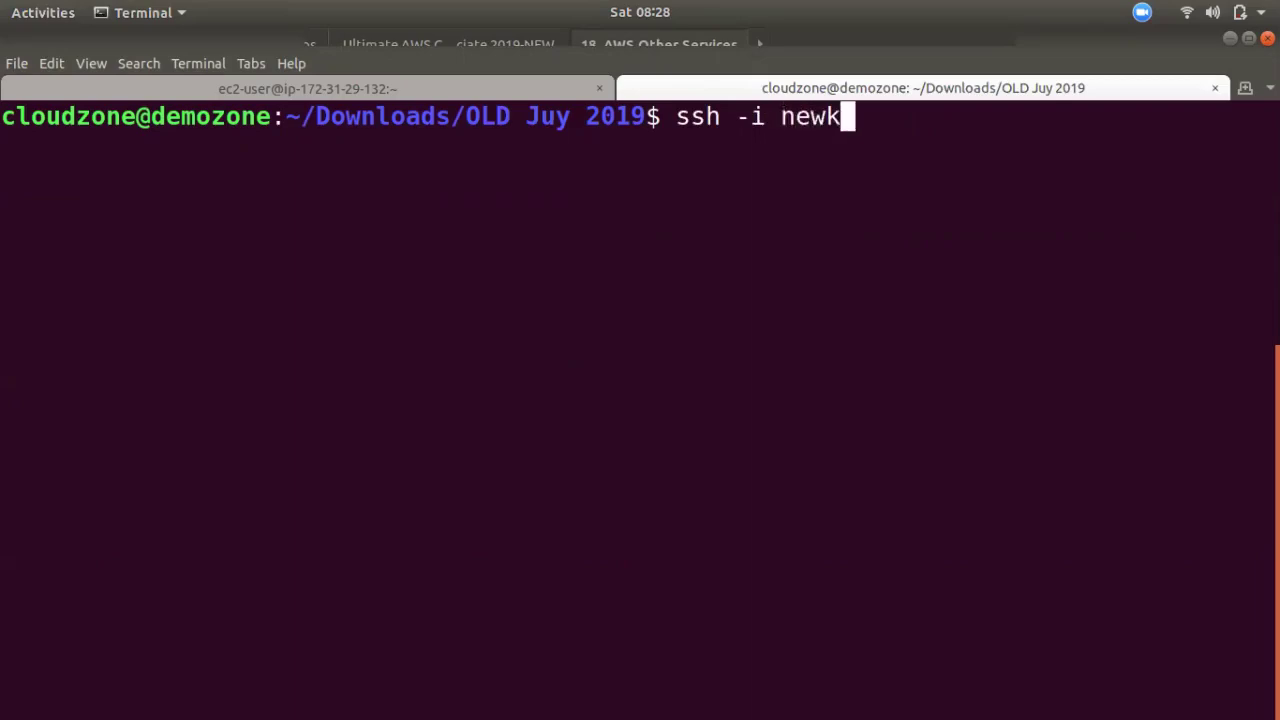
key(Tab)
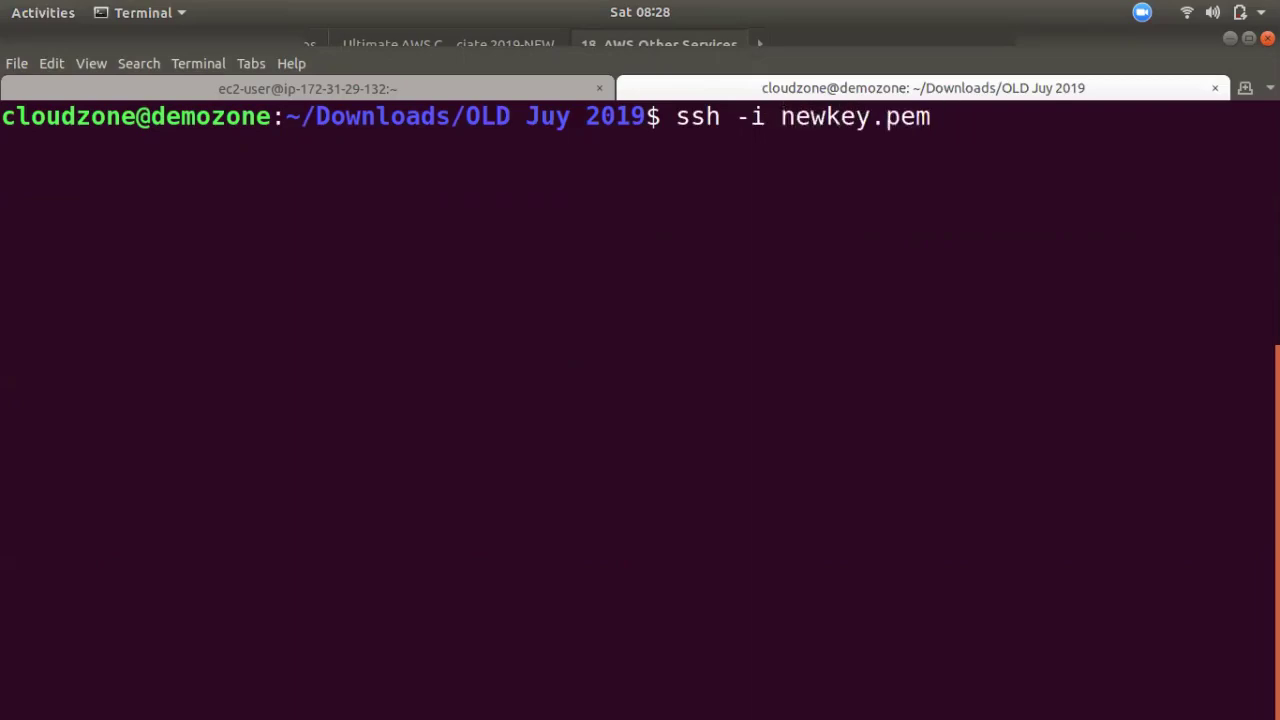
text(ec2-user@)
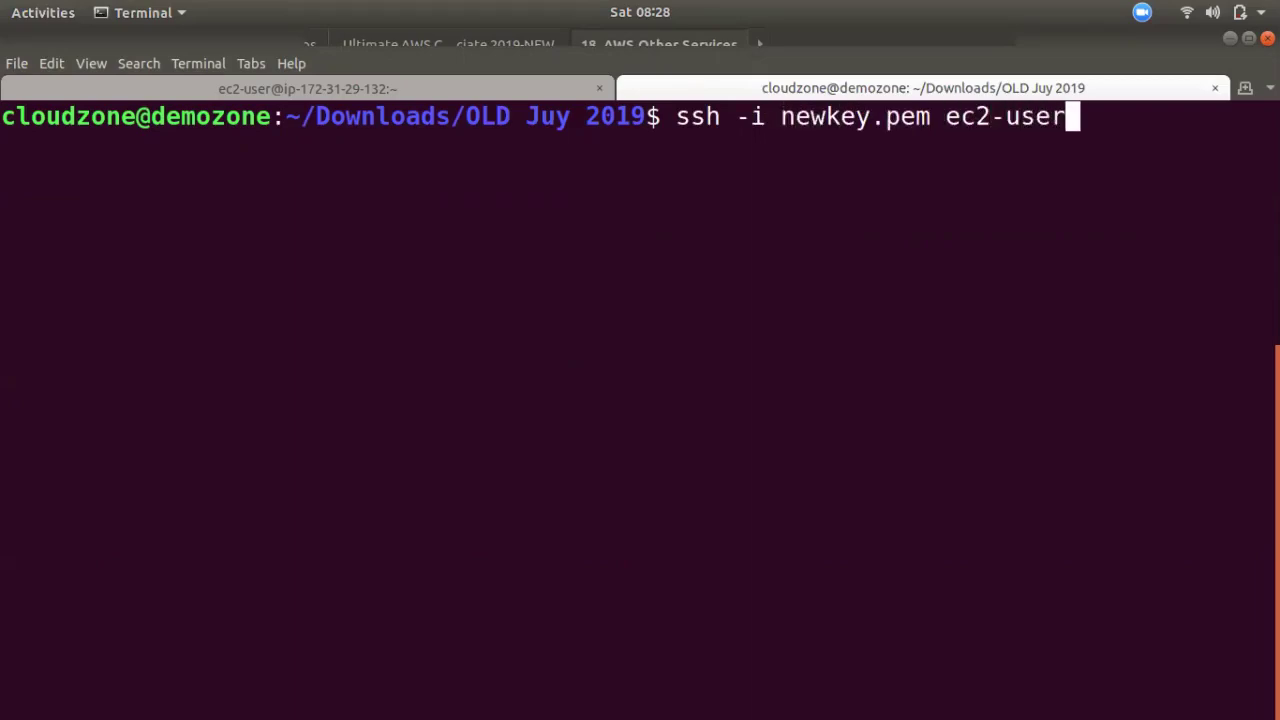
- Switch to Chromium and select the IPv4 public IP of the running ap-south-1b instance for copying
mouse_move(6, 434)
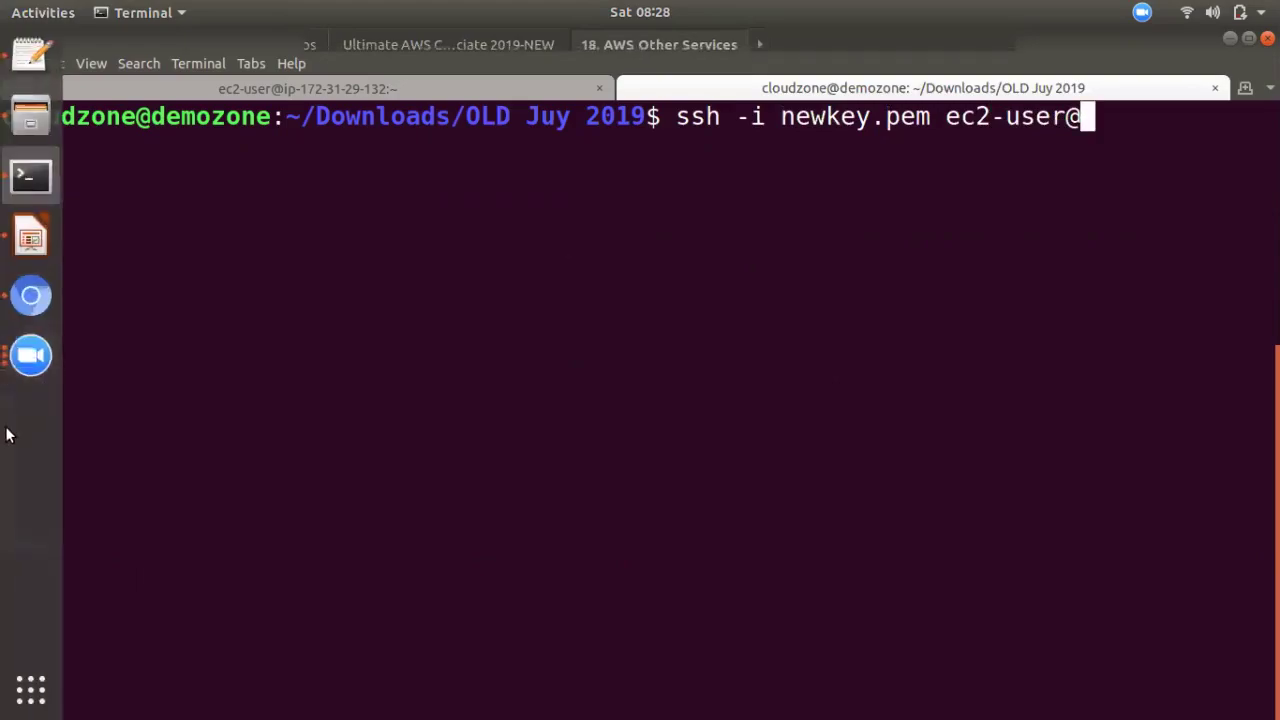
click(30, 295)
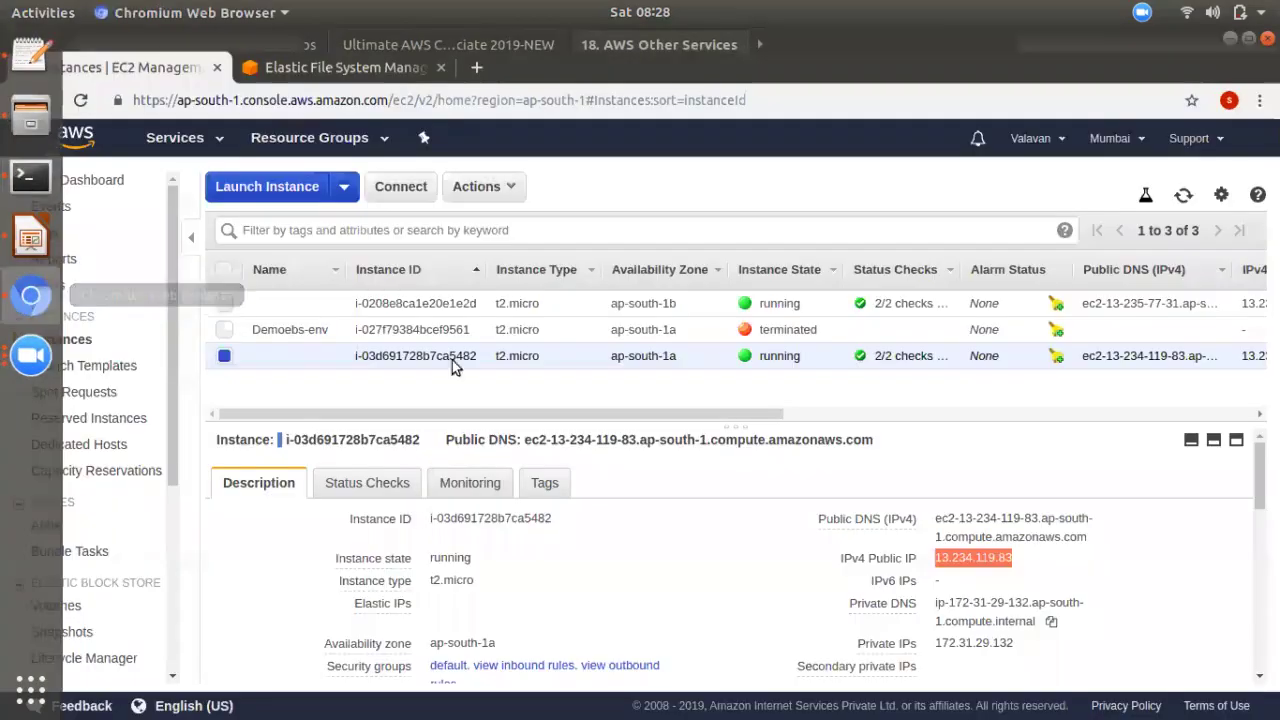
click(224, 355)
click(224, 303)
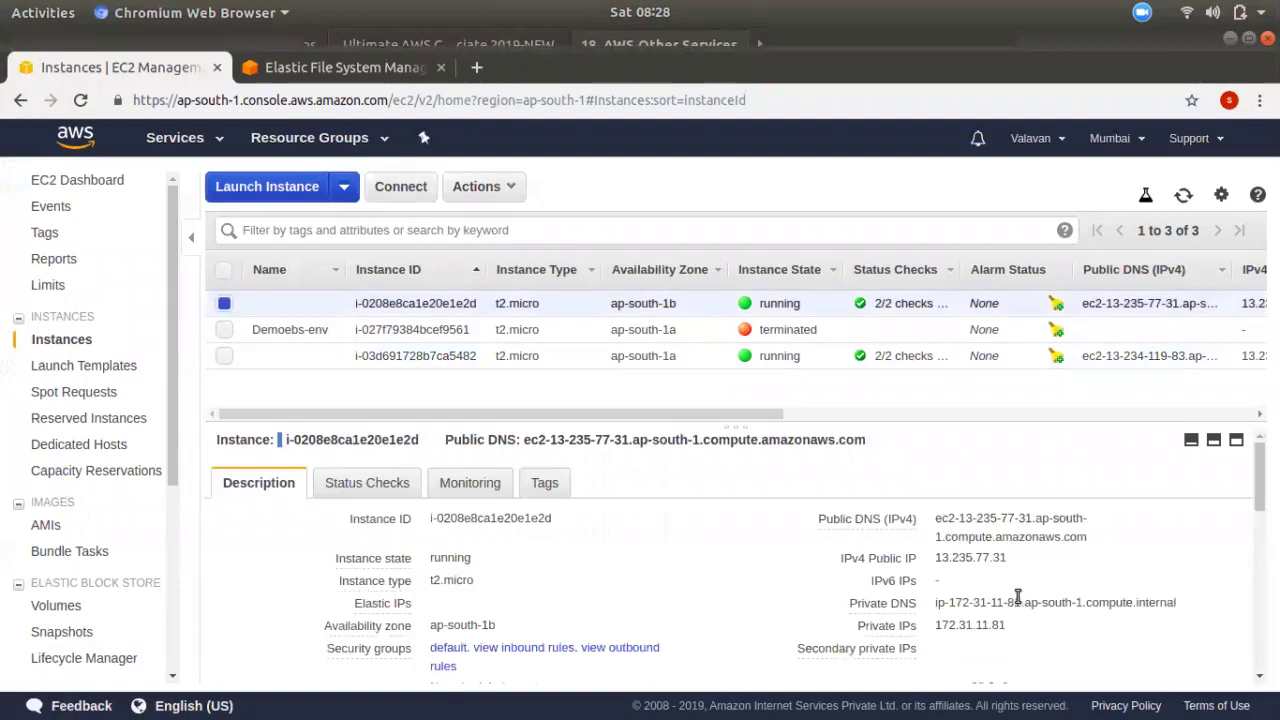
click(1022, 557)
- Back in the terminal, complete the SSH connection to 13.235.77.31, accept the host with yes, and clear the screen
mouse_move(7, 378)
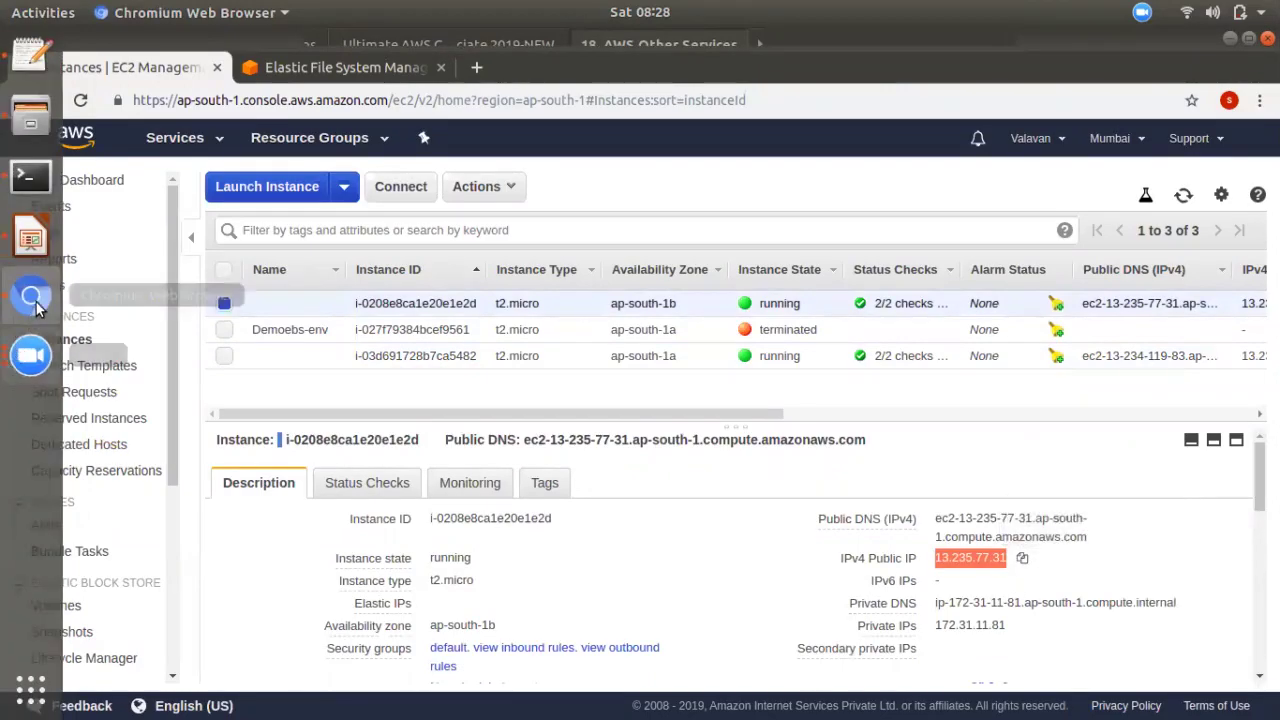
click(33, 192)
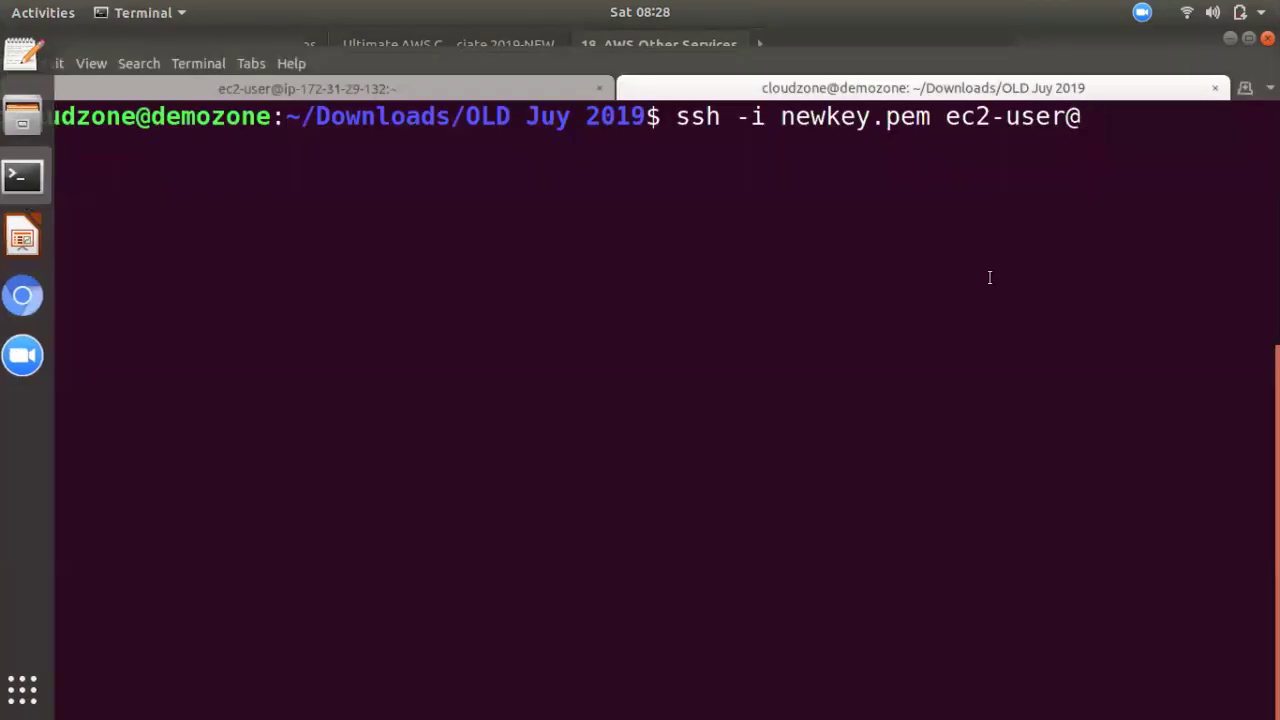
key(ctrl+shift+v)
key(Return)
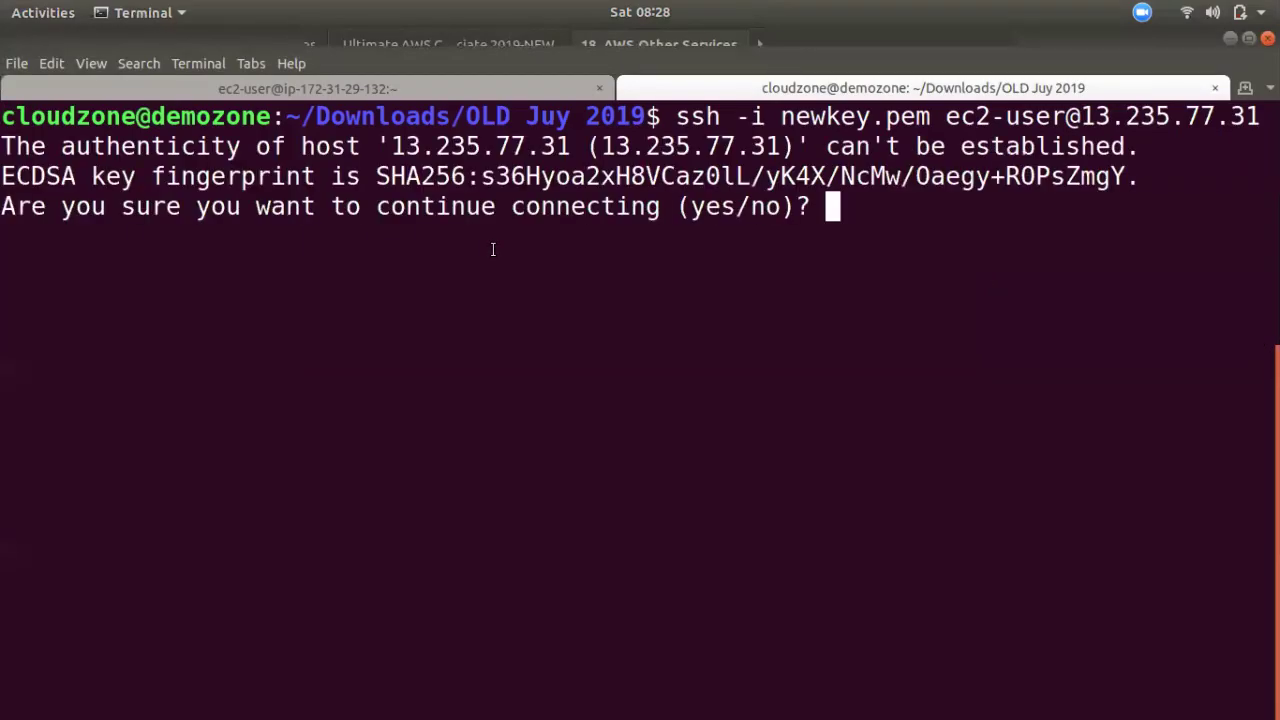
text(yes)
key(Return)
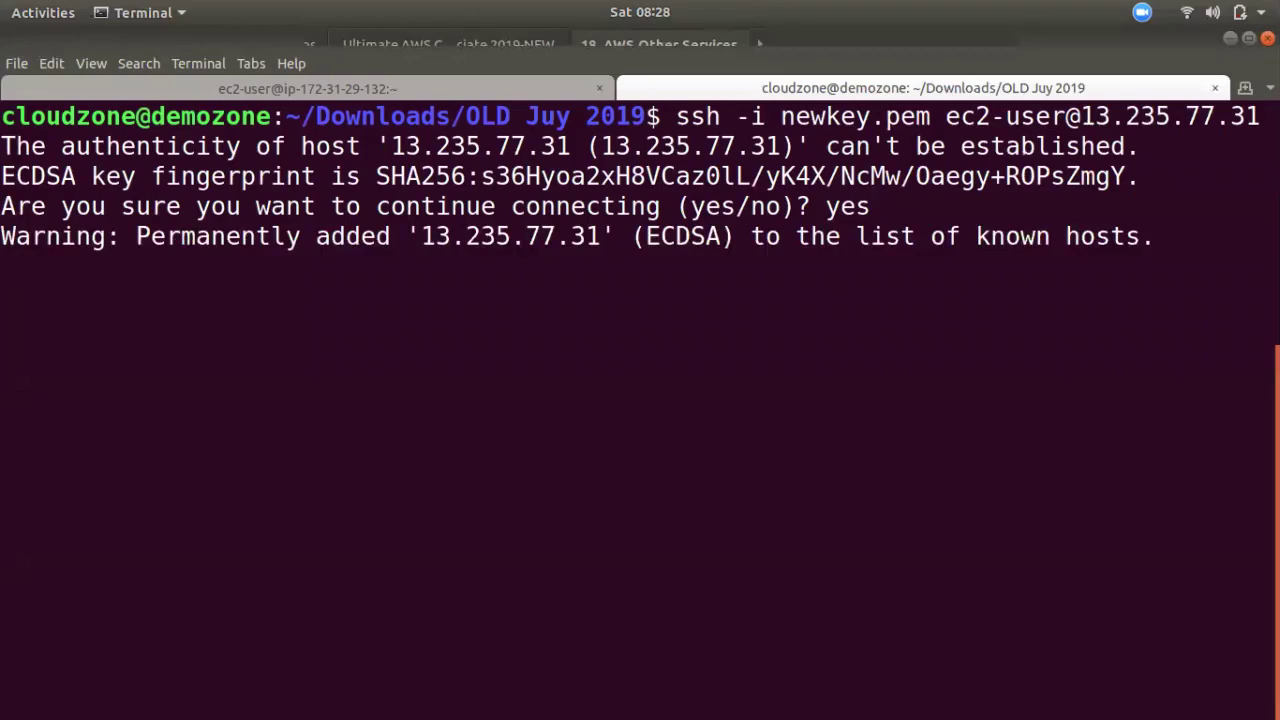
key(ctrl+l)
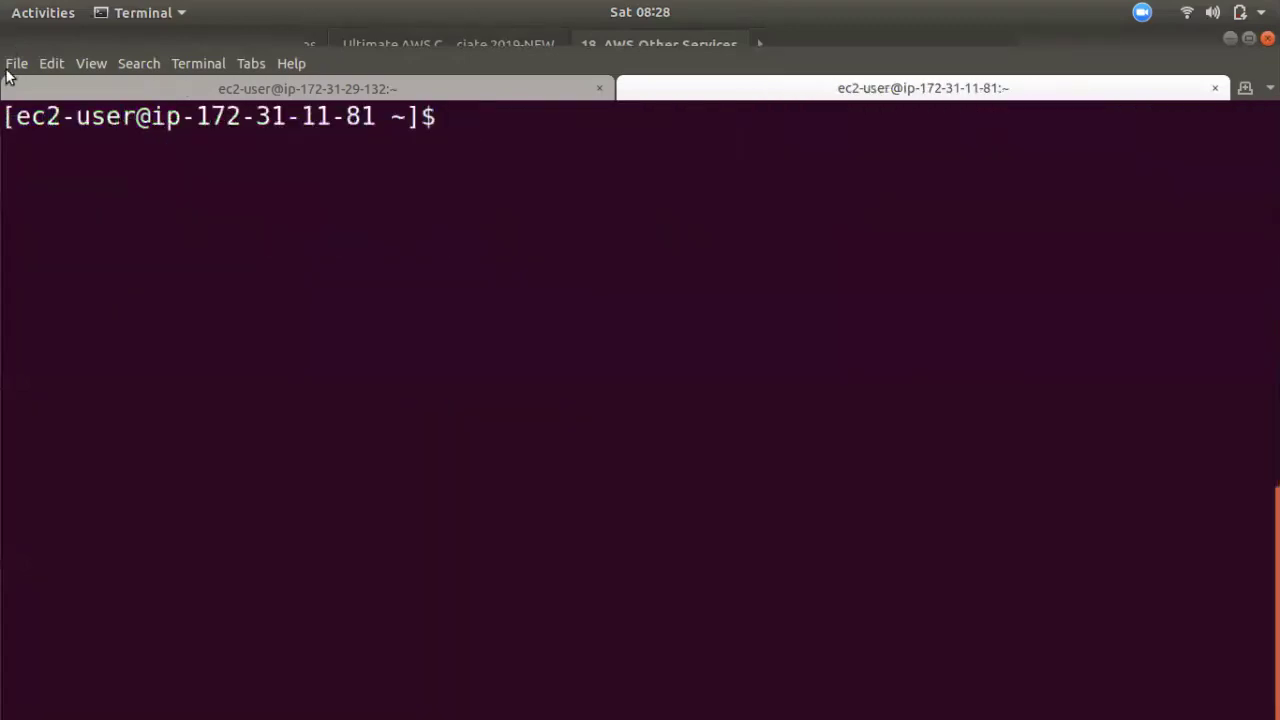
- Switch to the EFS console in Chromium, refresh the file systems list, and check EFSDemo's details and mount targets
mouse_move(12, 228)
click(33, 305)
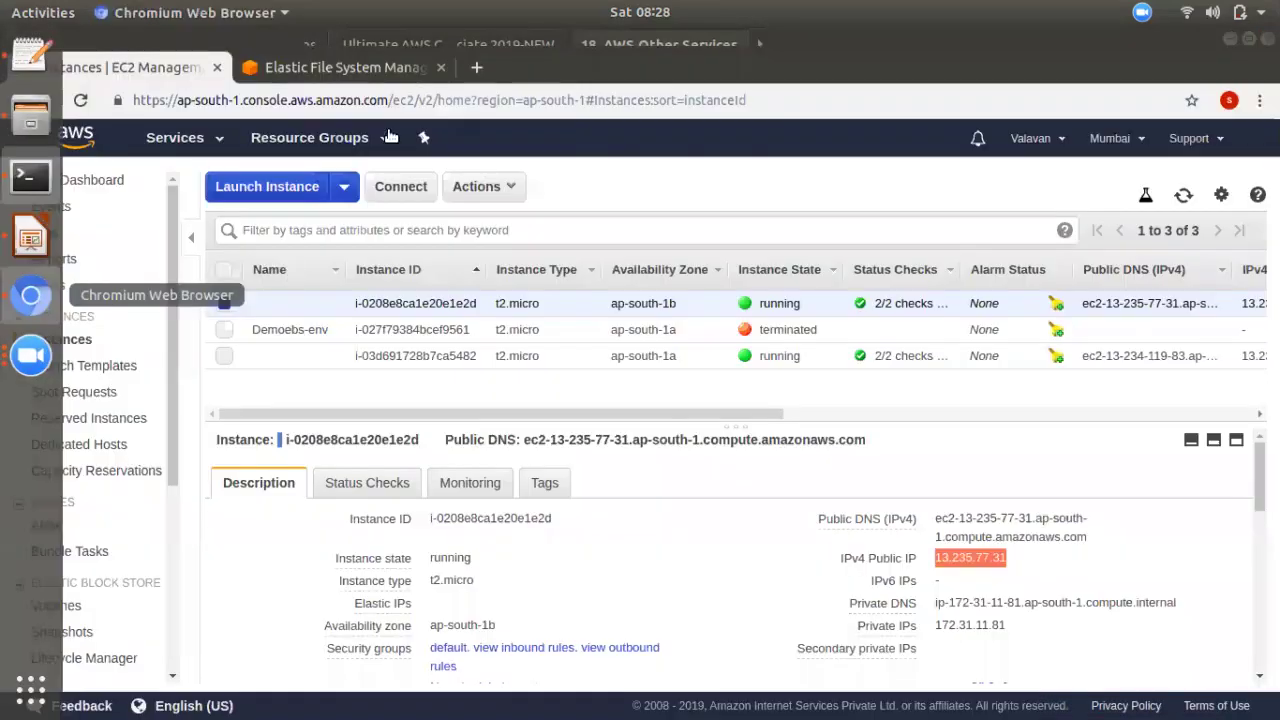
click(345, 70)
scroll(1143, 377, up, 5)
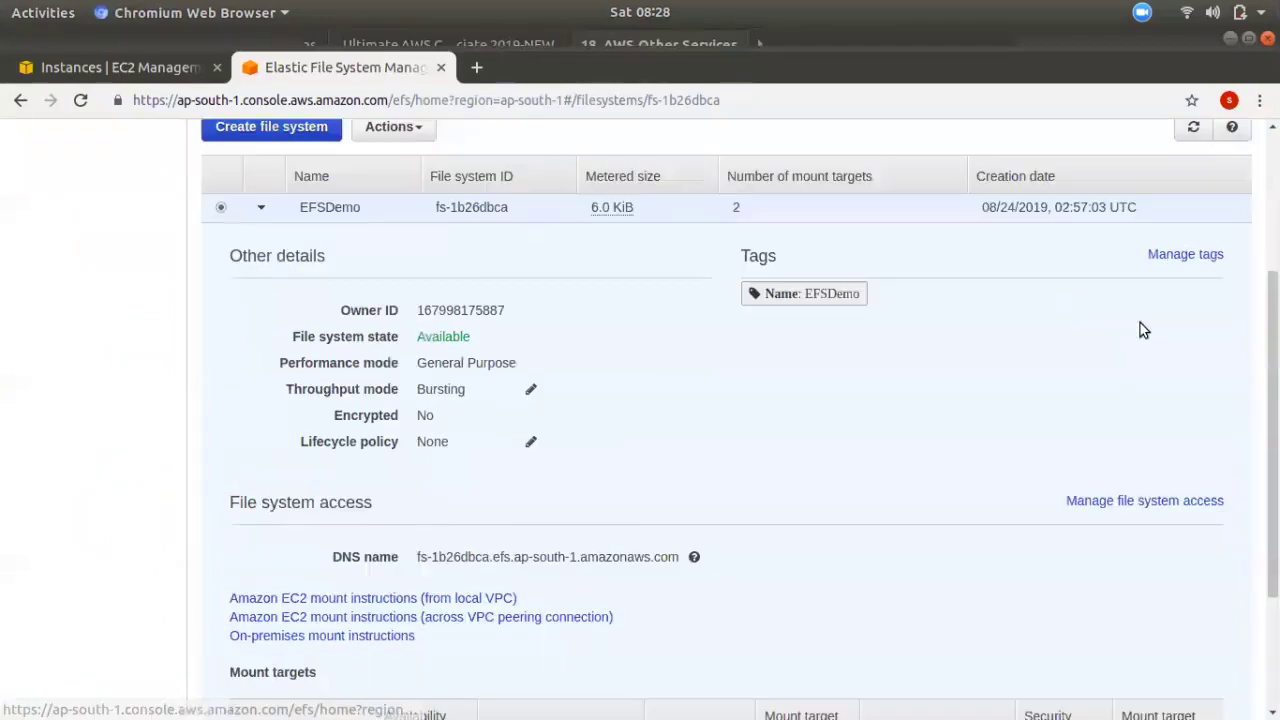
click(1194, 384)
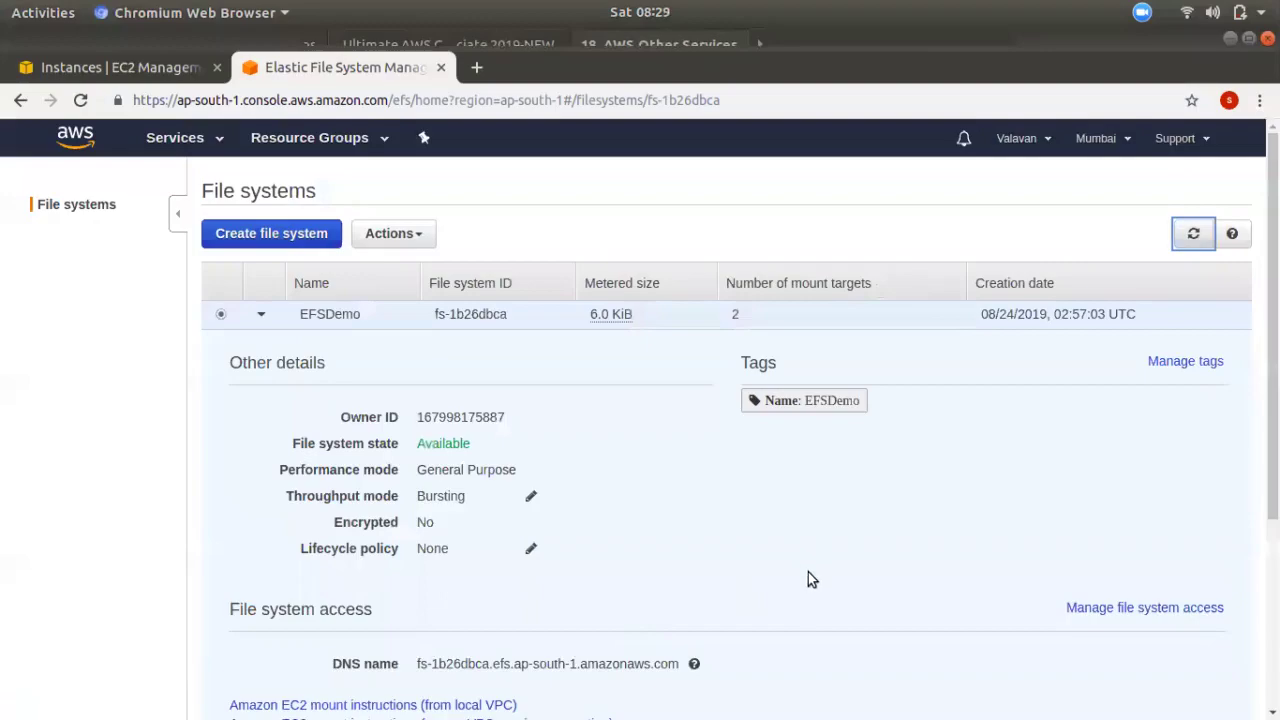
scroll(808, 572, down, 6)
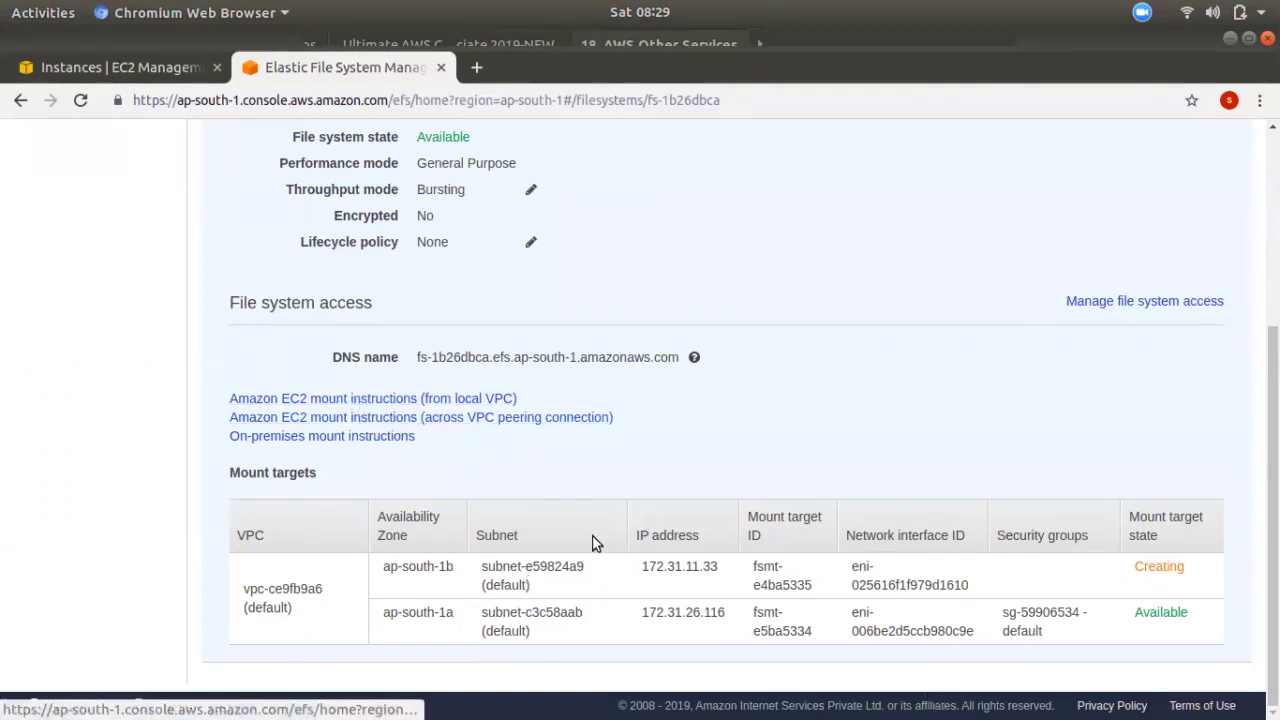
- Open the Amazon EC2 mount instructions for the local VPC and review the setup and mount commands
click(313, 399)
scroll(403, 507, down, 4)
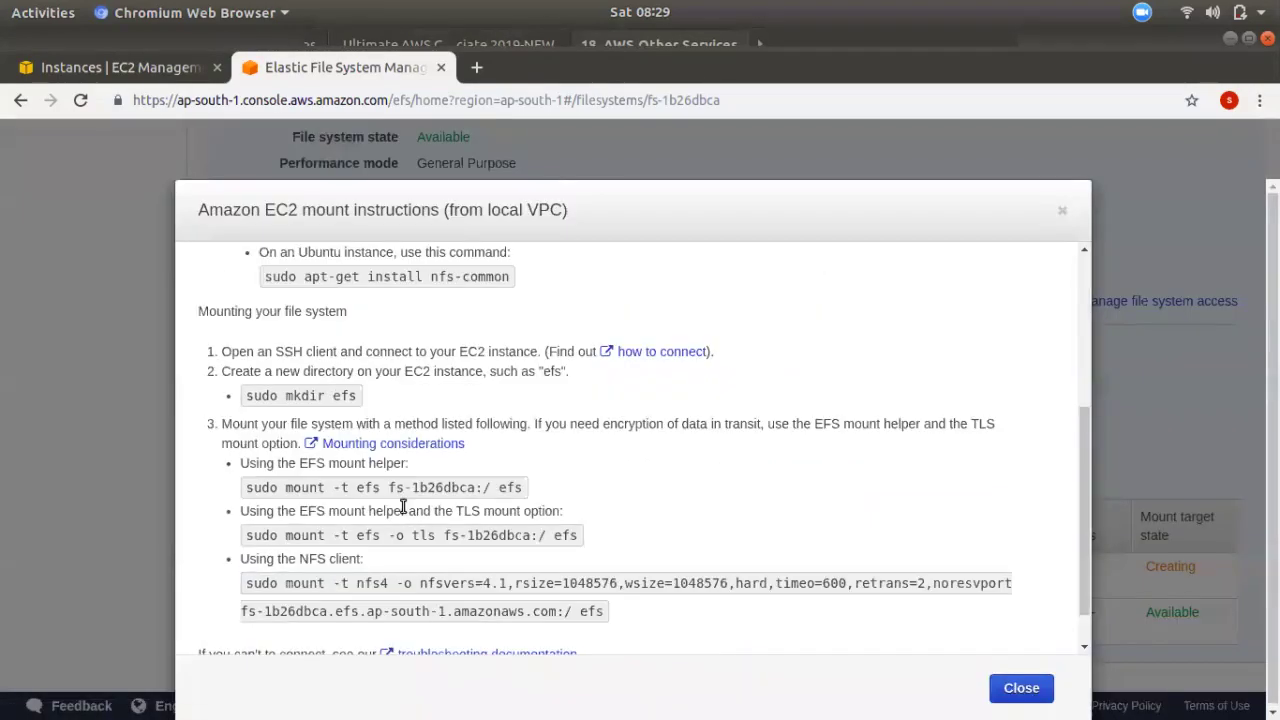
scroll(348, 443, up, 4)
scroll(410, 300, down, 2)
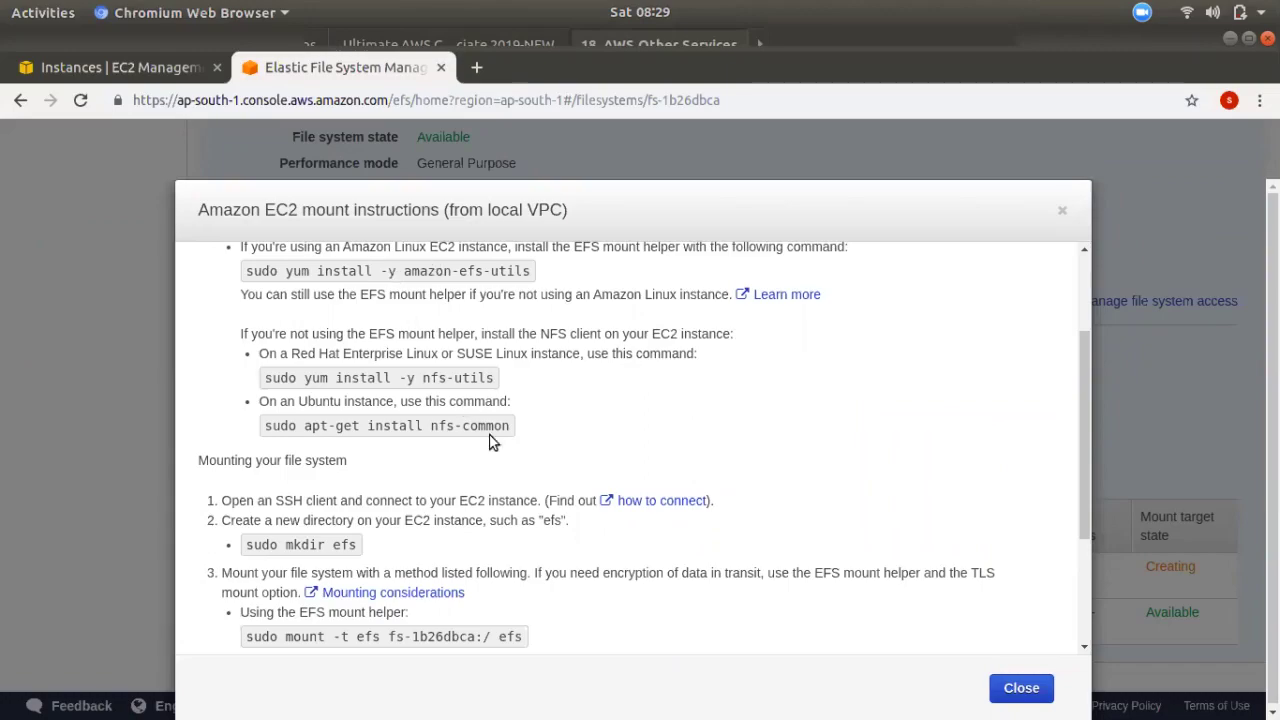
scroll(544, 376, up, 1)
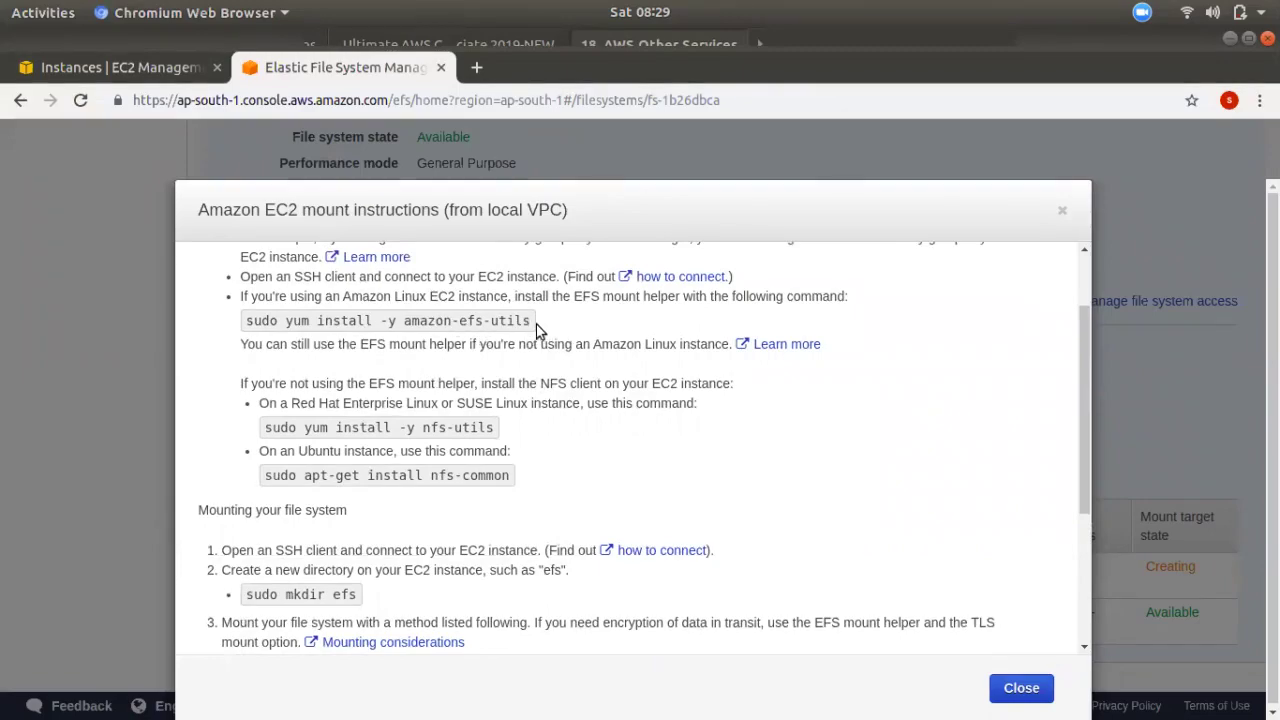
- Select the mount helper command sudo yum install -y amazon-efs-utils in the instructions for copying
drag(440, 427, 476, 475)
click(412, 455)
click(435, 439)
mouse_move(250, 325)
mouse_down()
mouse_move(435, 338)
mouse_move(268, 334)
mouse_up()
click(255, 325)
drag(352, 329, 534, 330)
triple_click(530, 322)
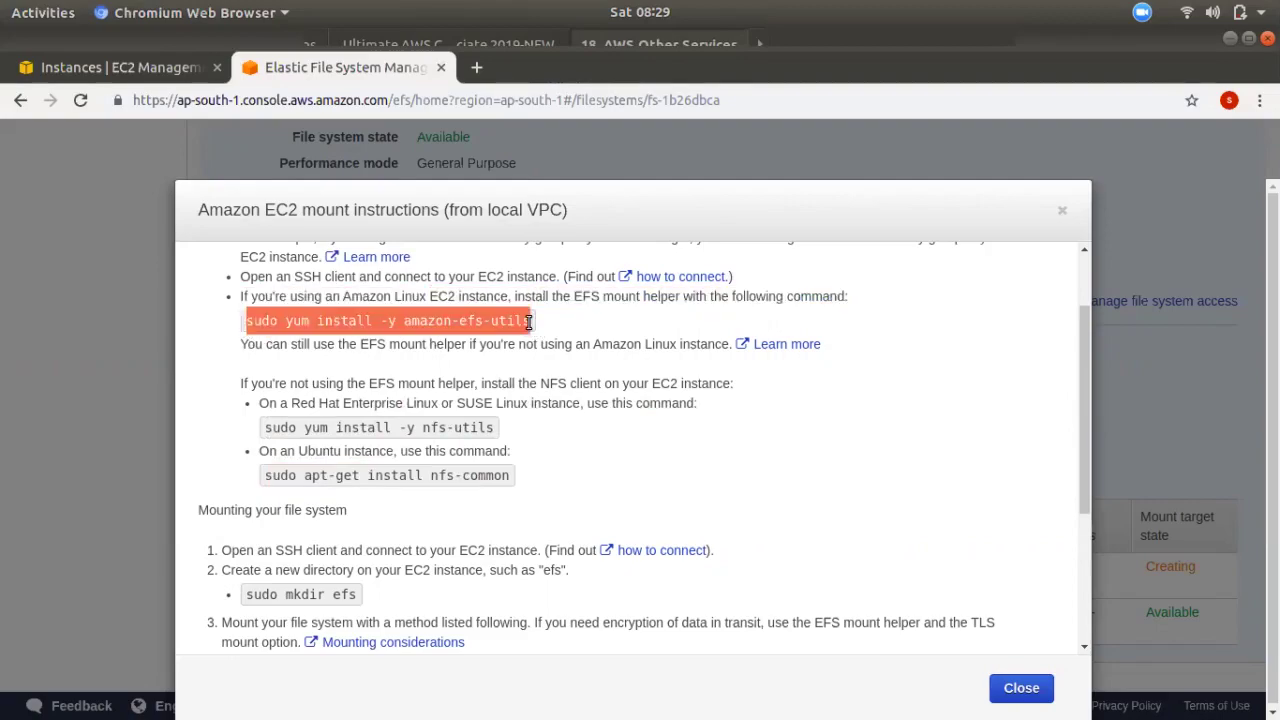
mouse_move(4, 372)
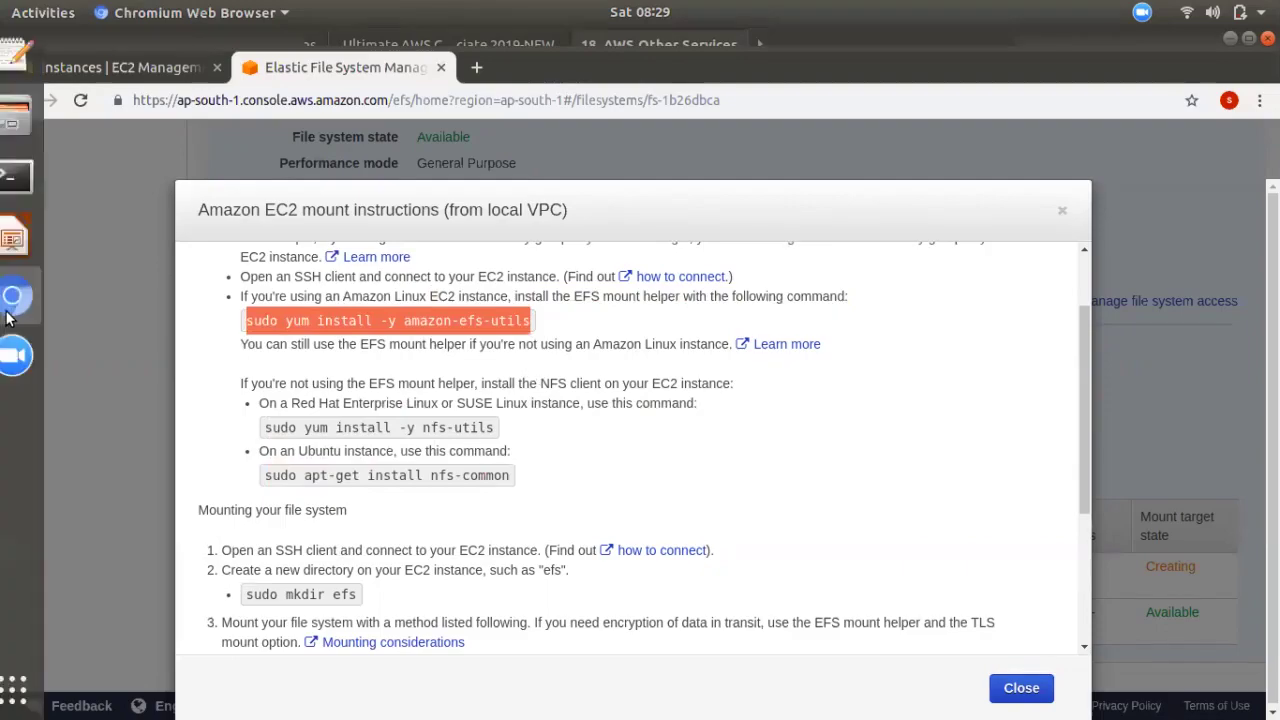
click(40, 185)
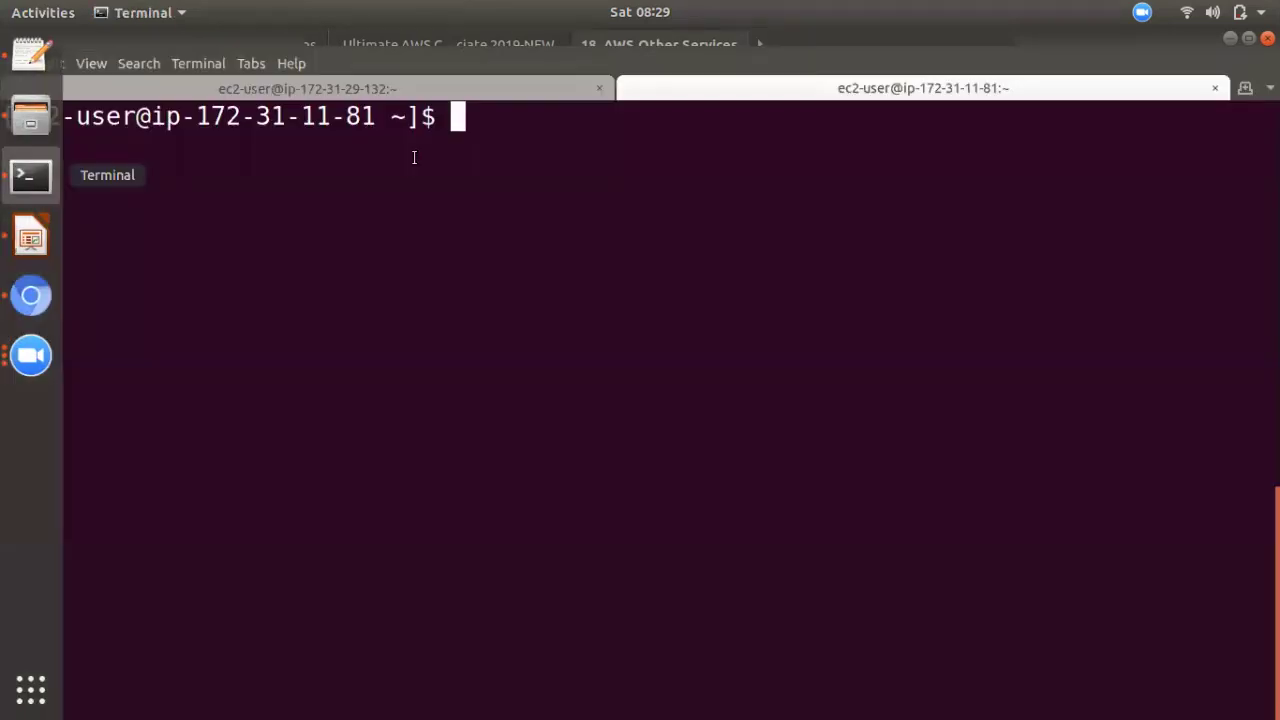
click(433, 88)
middle_click(660, 217)
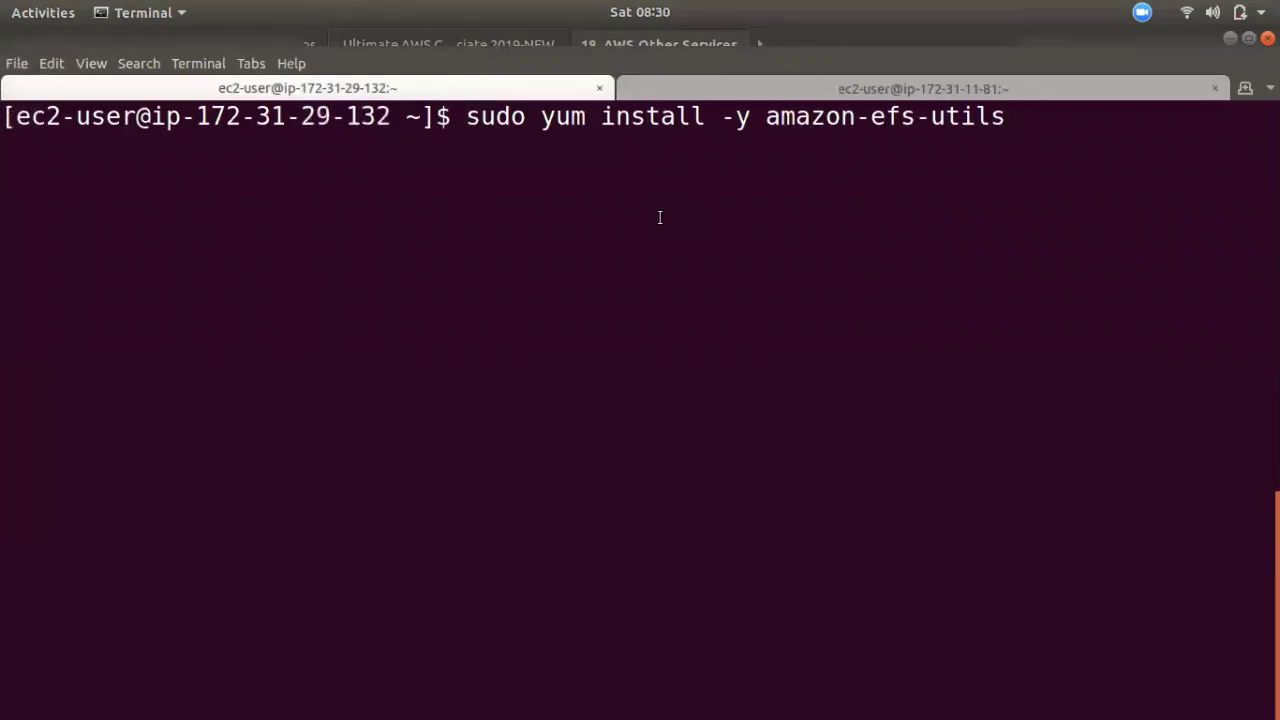
key(Return)
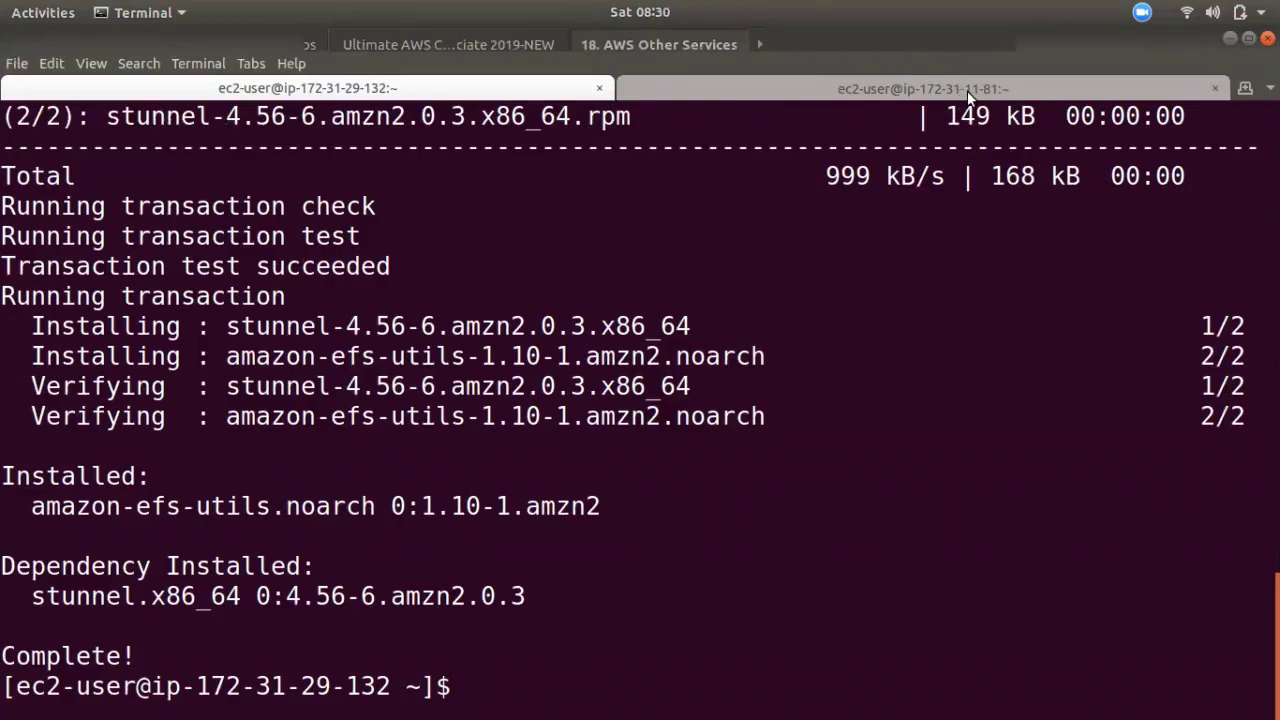
- Install amazon-efs-utils with the same yum command on the second instance, ip-172-31-11-81
click(1079, 98)
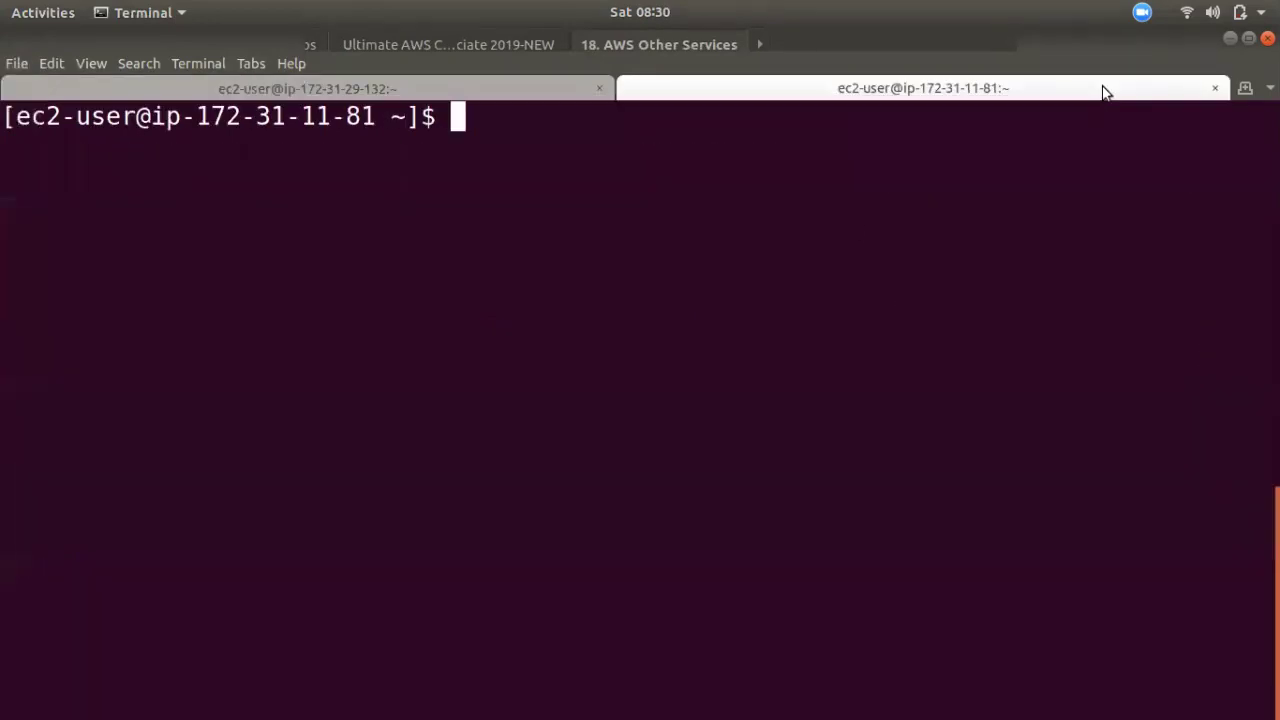
key(ctrl+shift+v)
key(Return)
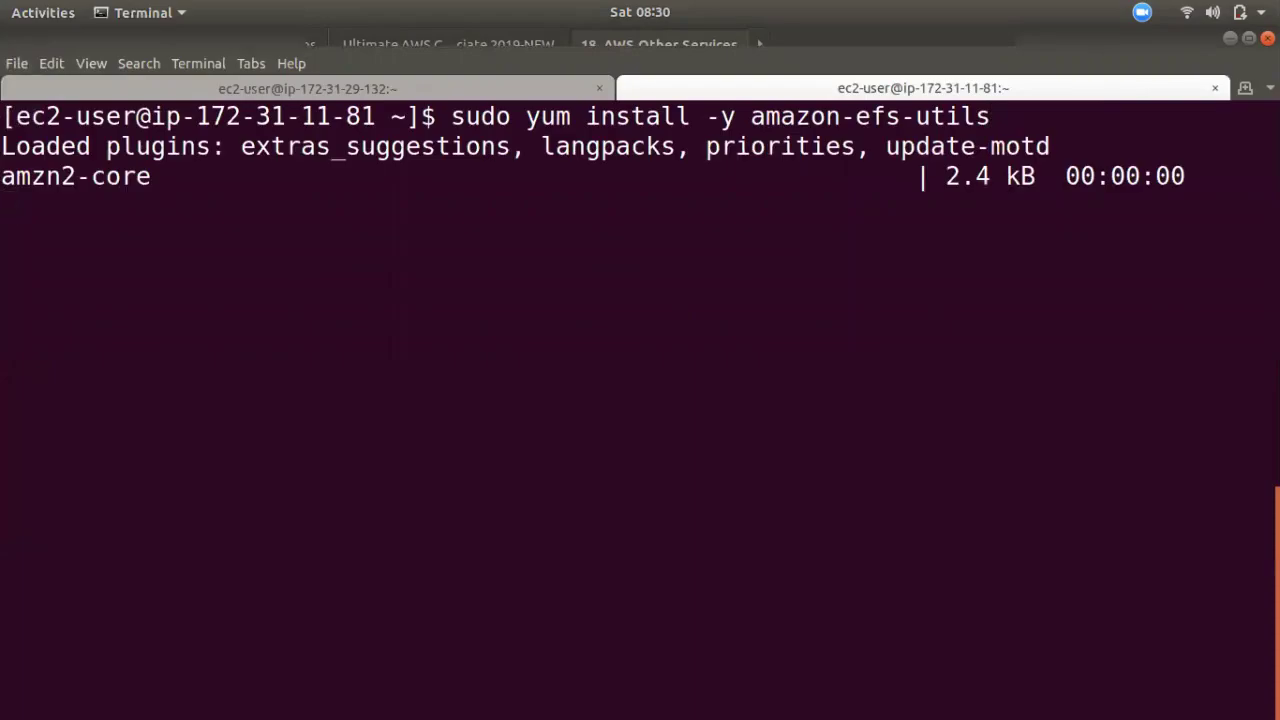
- Return to the mount instructions in Chromium and select the command sudo mkdir efs for copying
mouse_move(4, 430)
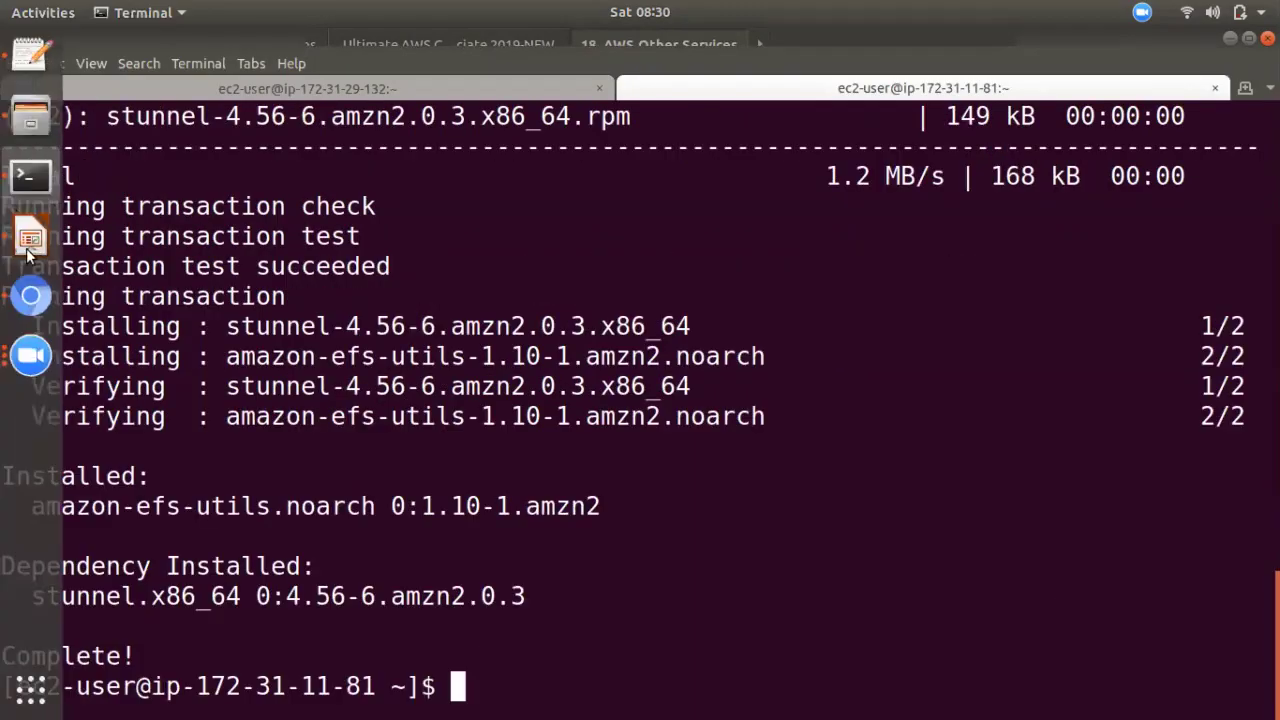
click(31, 298)
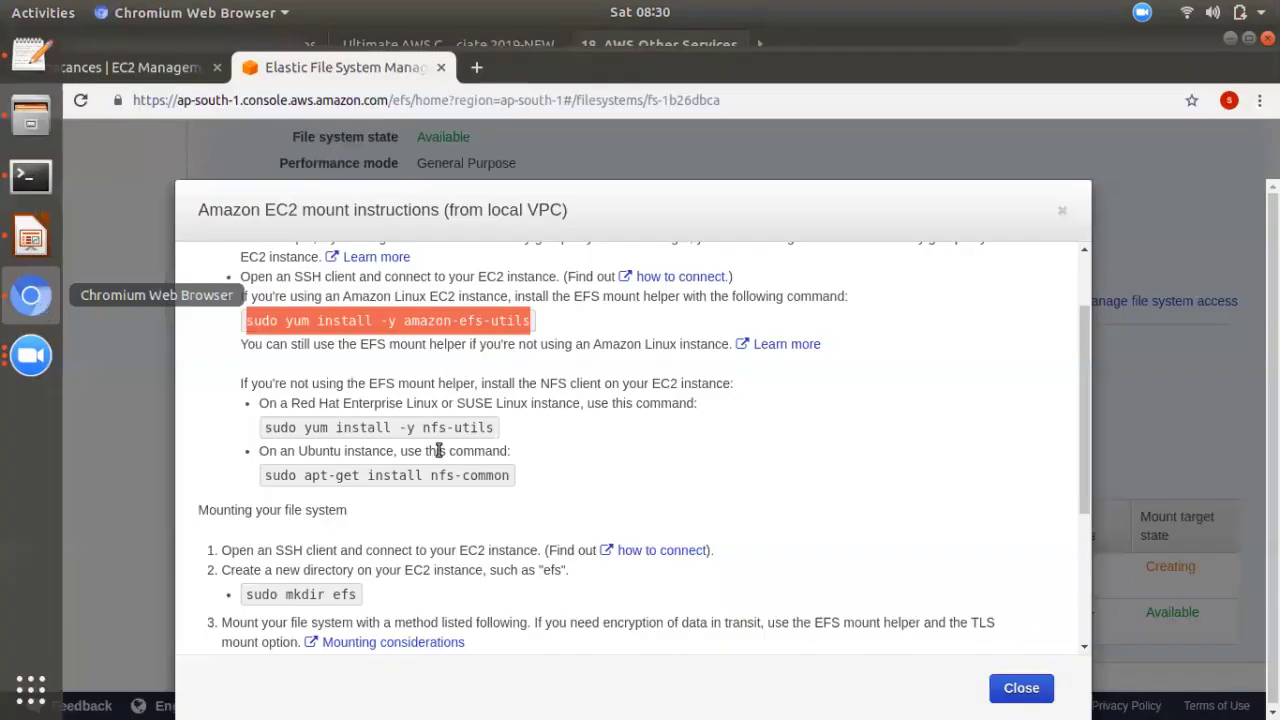
scroll(436, 500, down, 4)
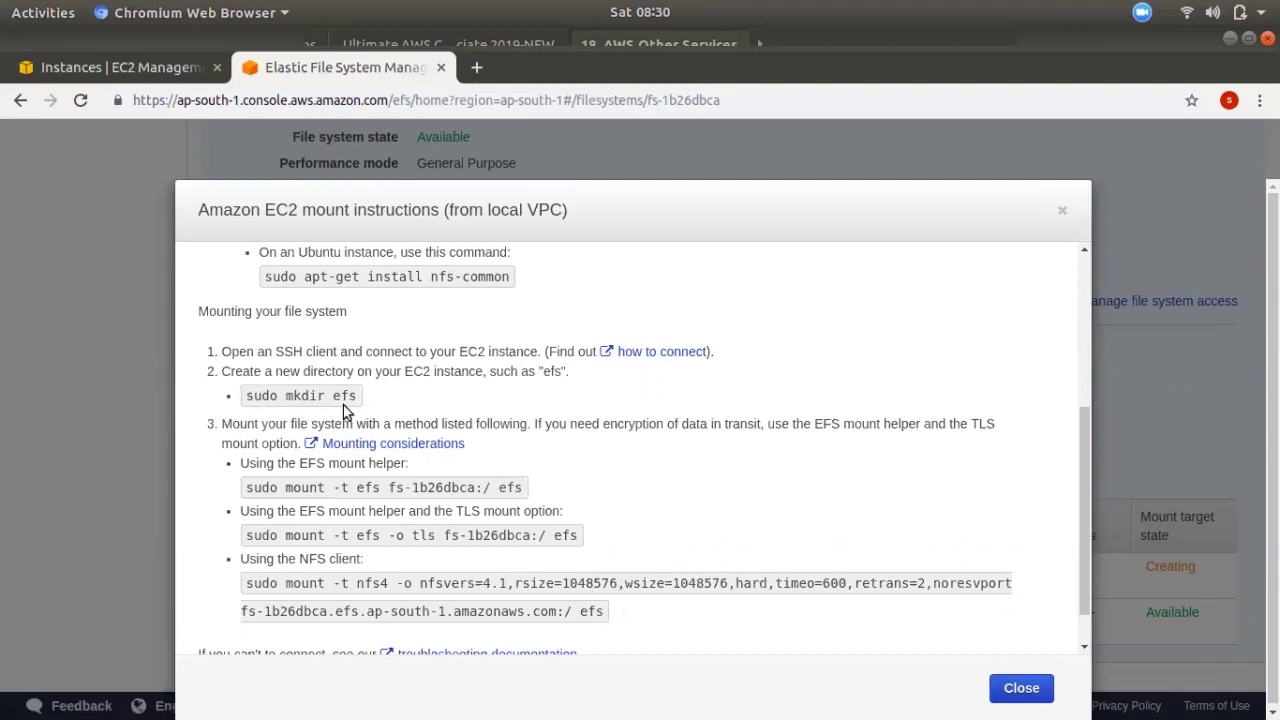
drag(245, 396, 361, 404)
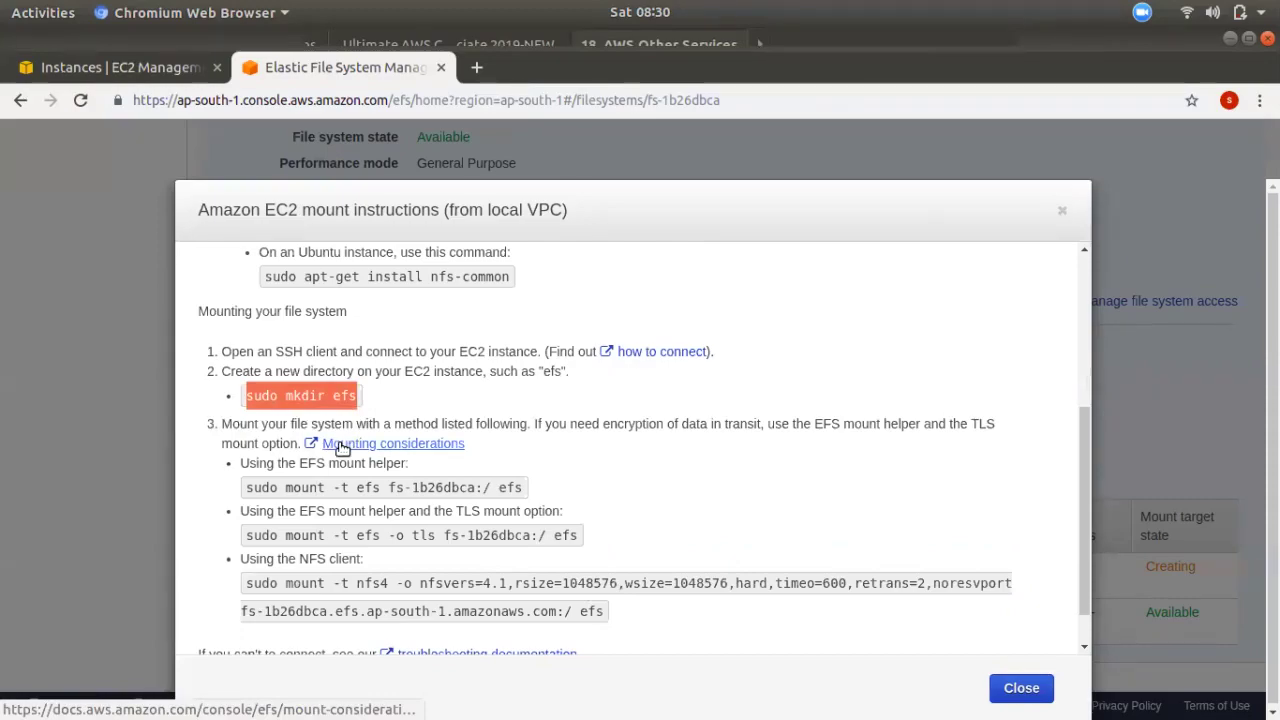
mouse_move(10, 596)
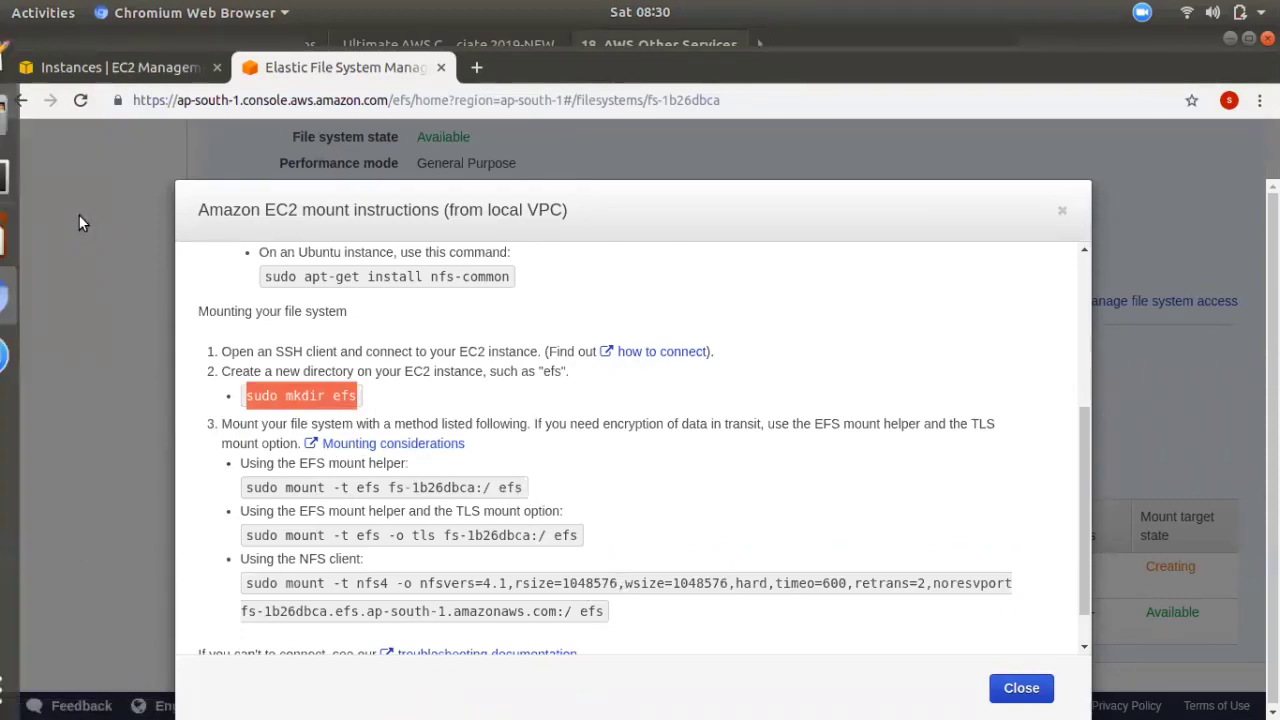
click(30, 175)
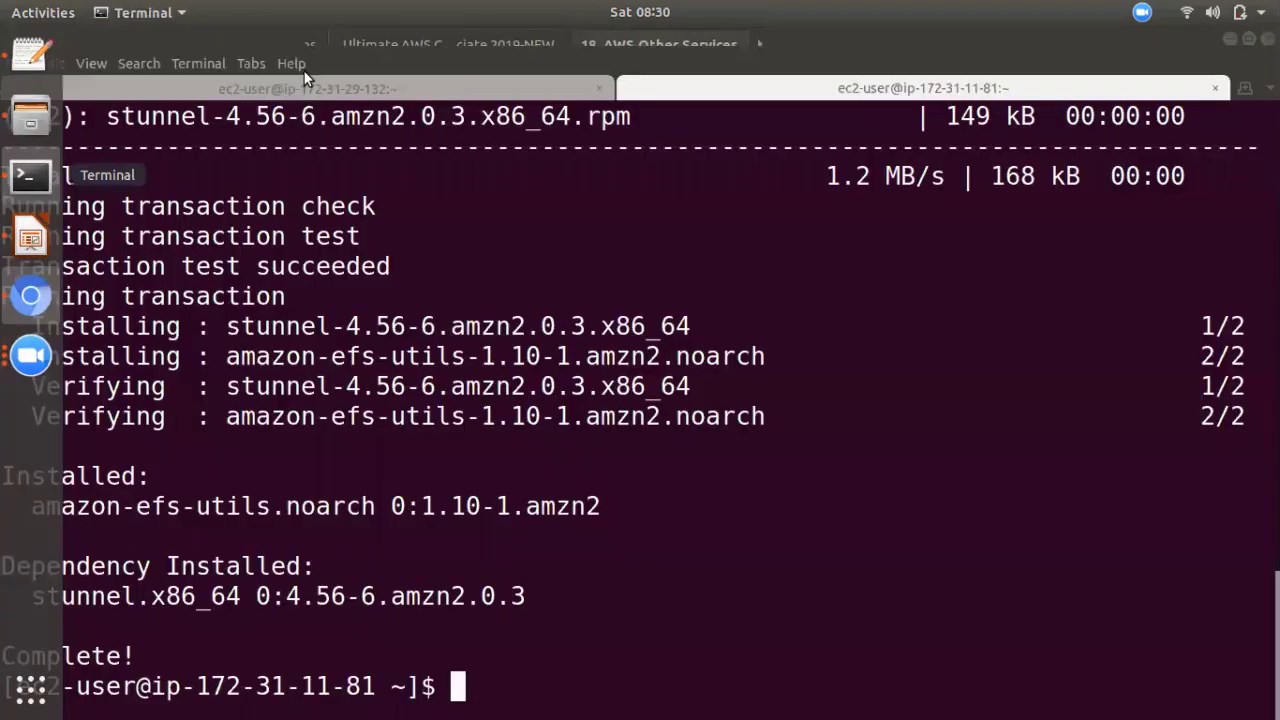
click(291, 63)
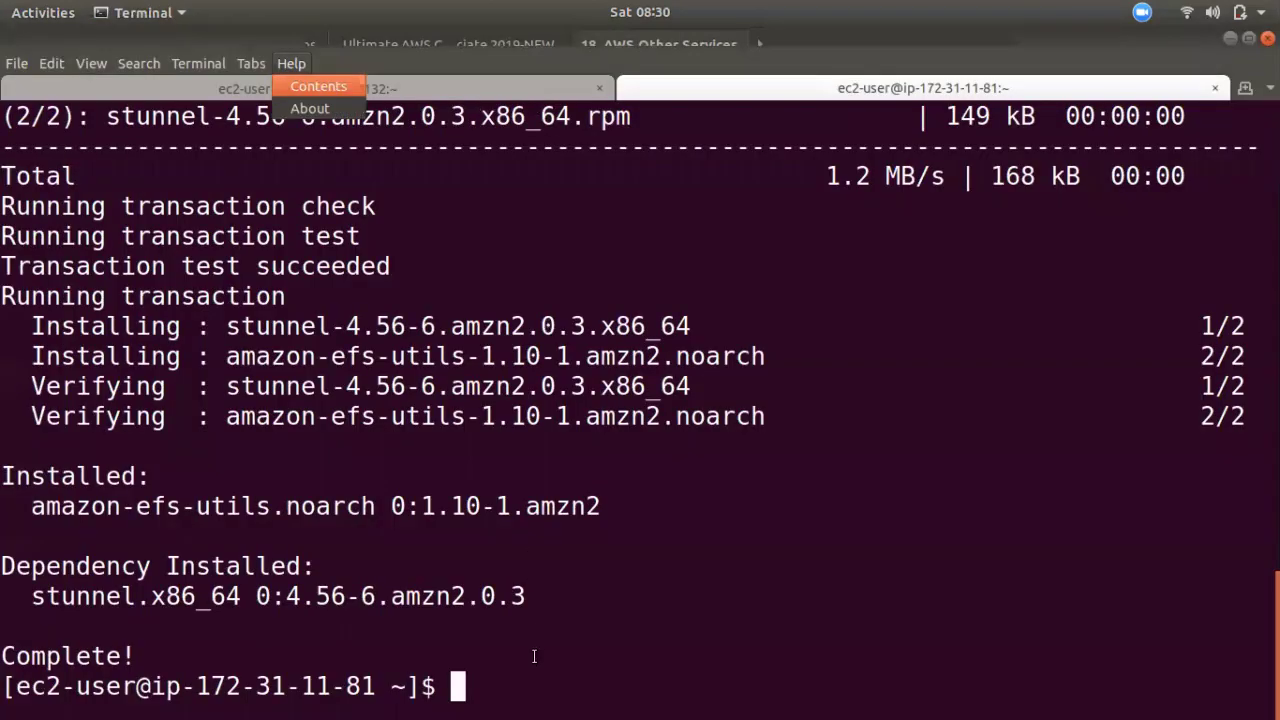
key(Escape)
key(ctrl+Page_Up)
text(sudo mkdir efs)
key(Return)
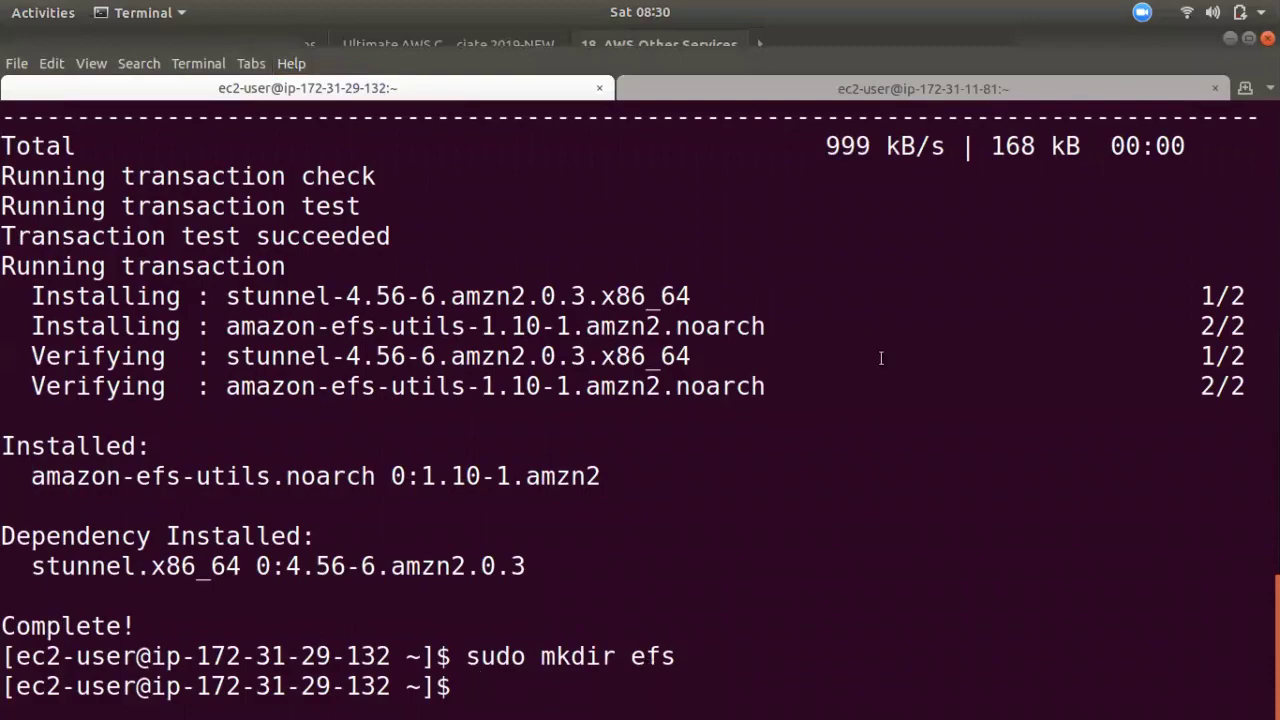
- Create the directory efs with sudo mkdir on the instance ip-172-31-11-81 and clear its screen
click(854, 84)
text(sudo mkdir efs)
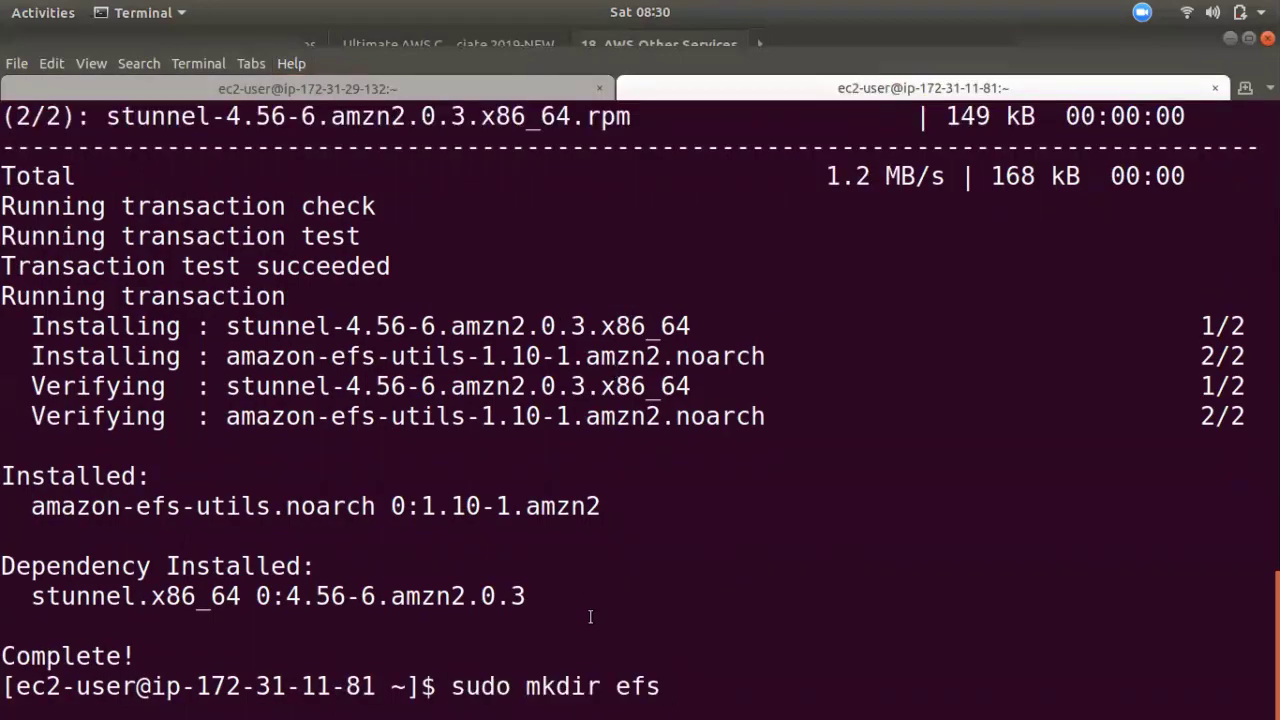
key(Return)
key(ctrl+l)
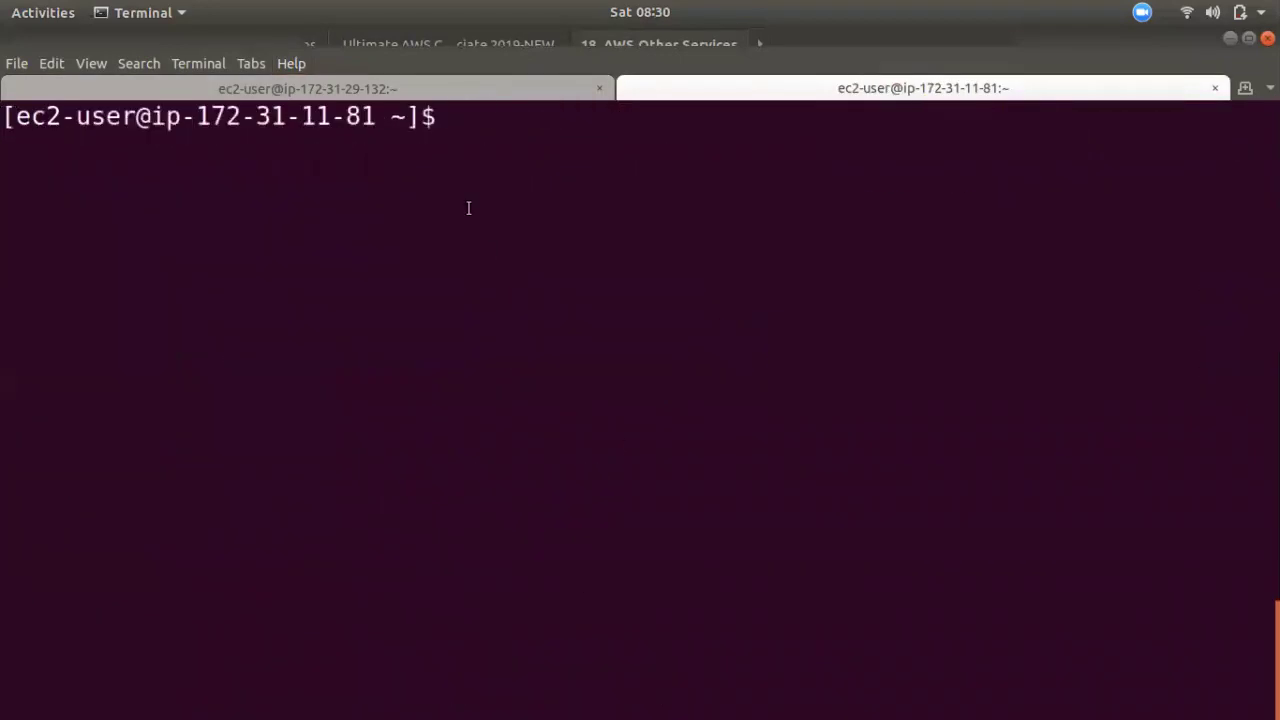
- Switch to the mount instructions in Chromium and copy the EFS mount helper command sudo mount -t efs fs-1b26dbca:/ efs
click(487, 94)
mouse_move(8, 260)
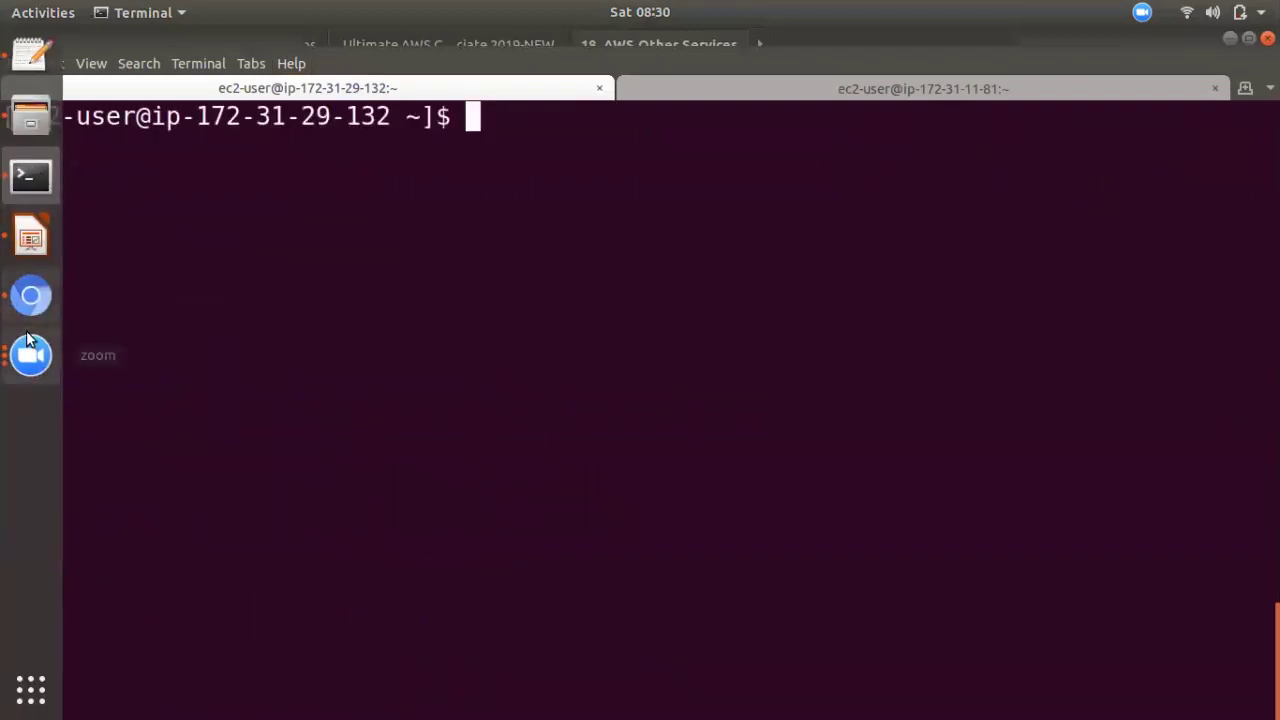
click(30, 295)
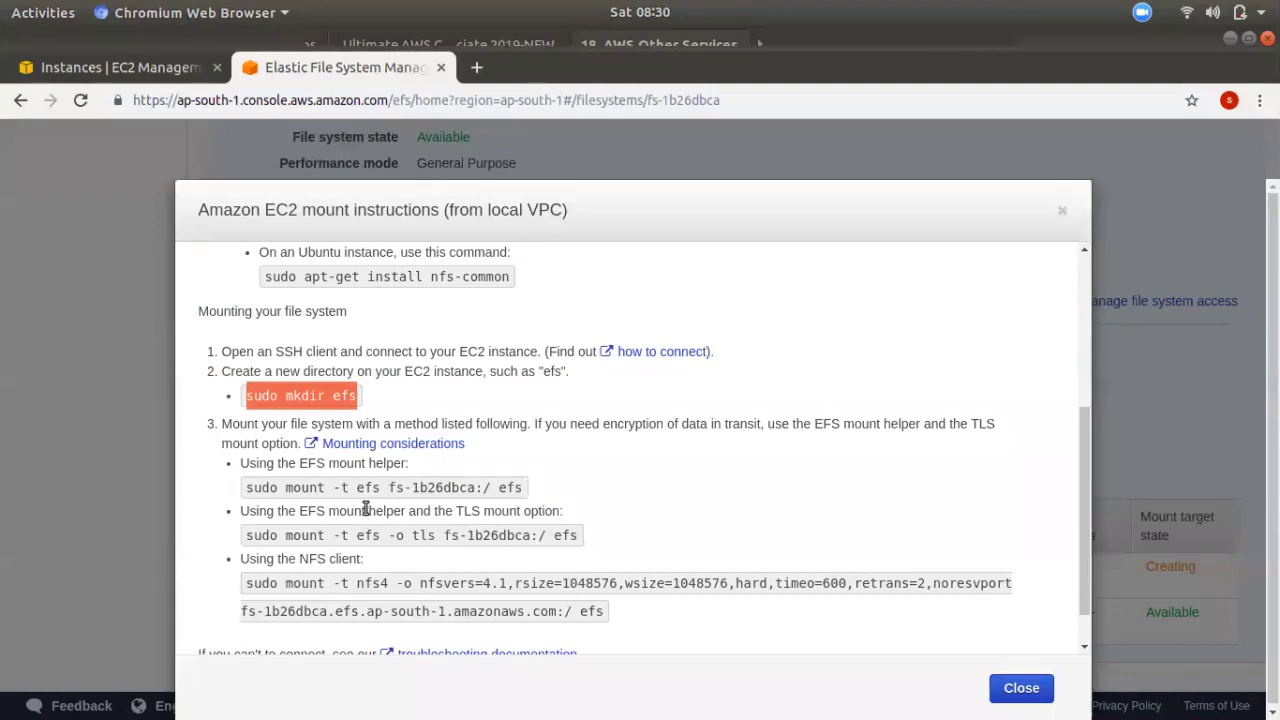
scroll(366, 505, down, 1)
click(260, 441)
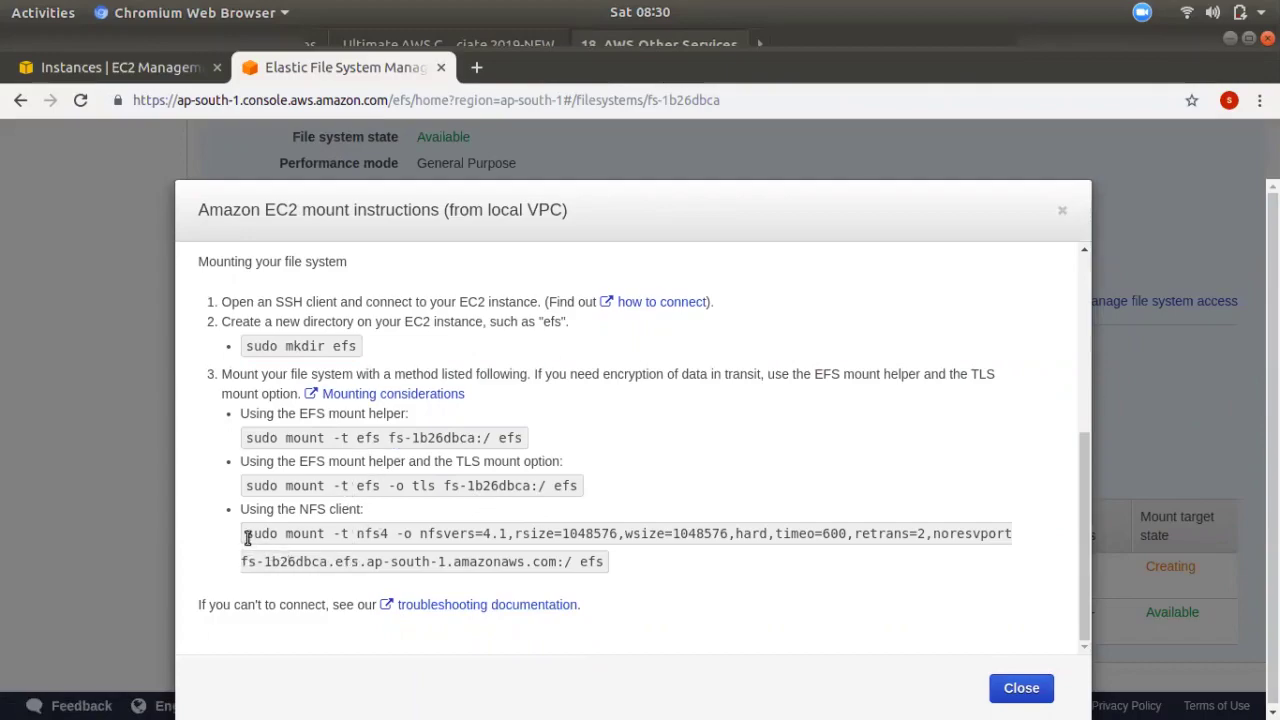
drag(245, 538, 565, 560)
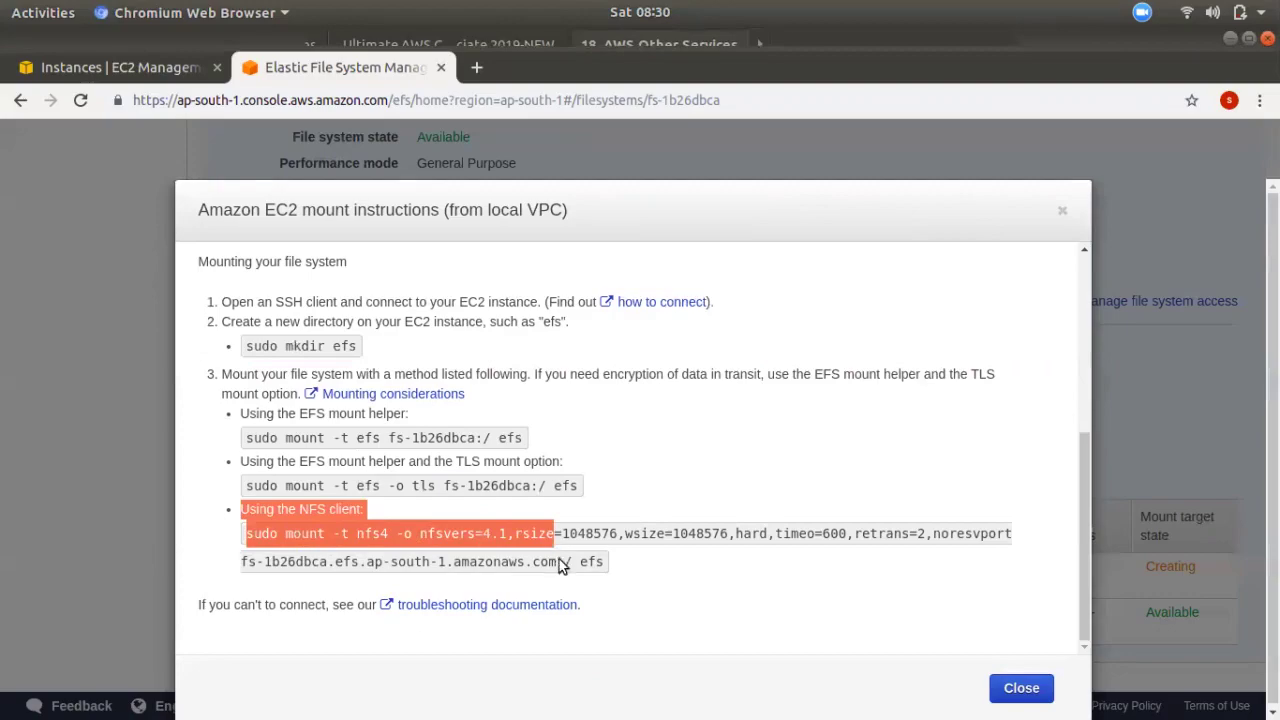
click(590, 548)
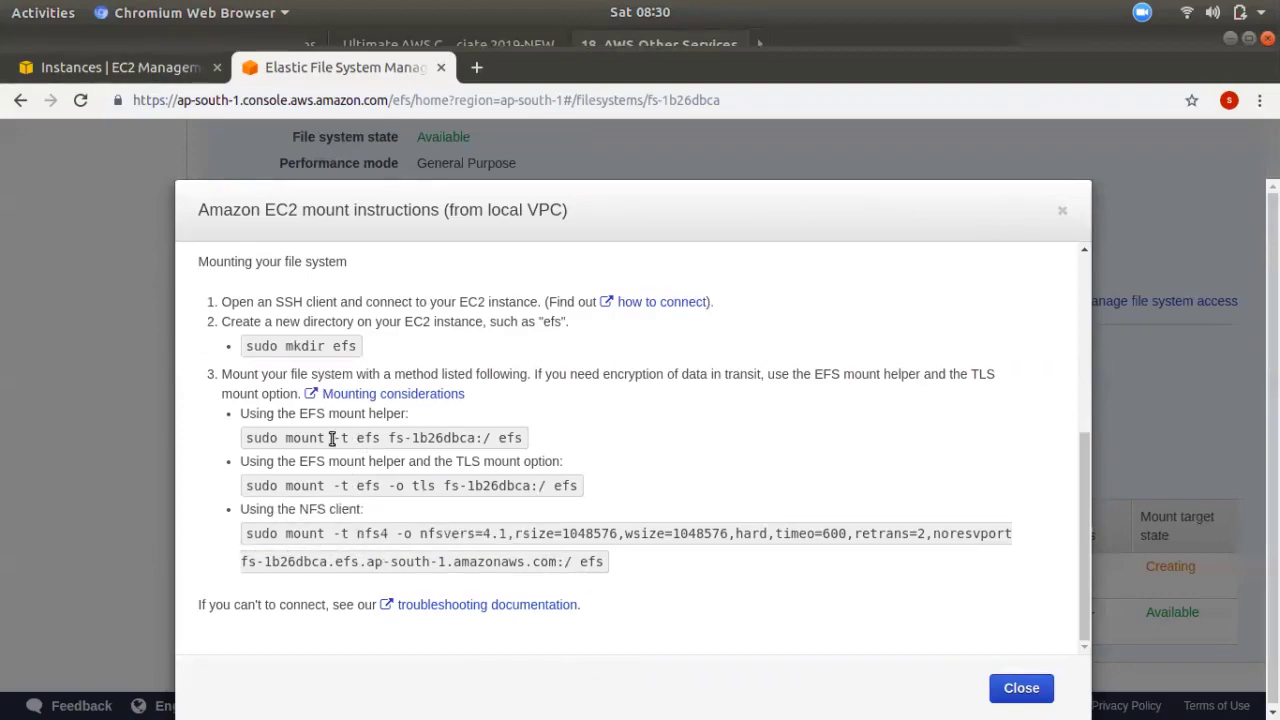
drag(246, 444, 250, 446)
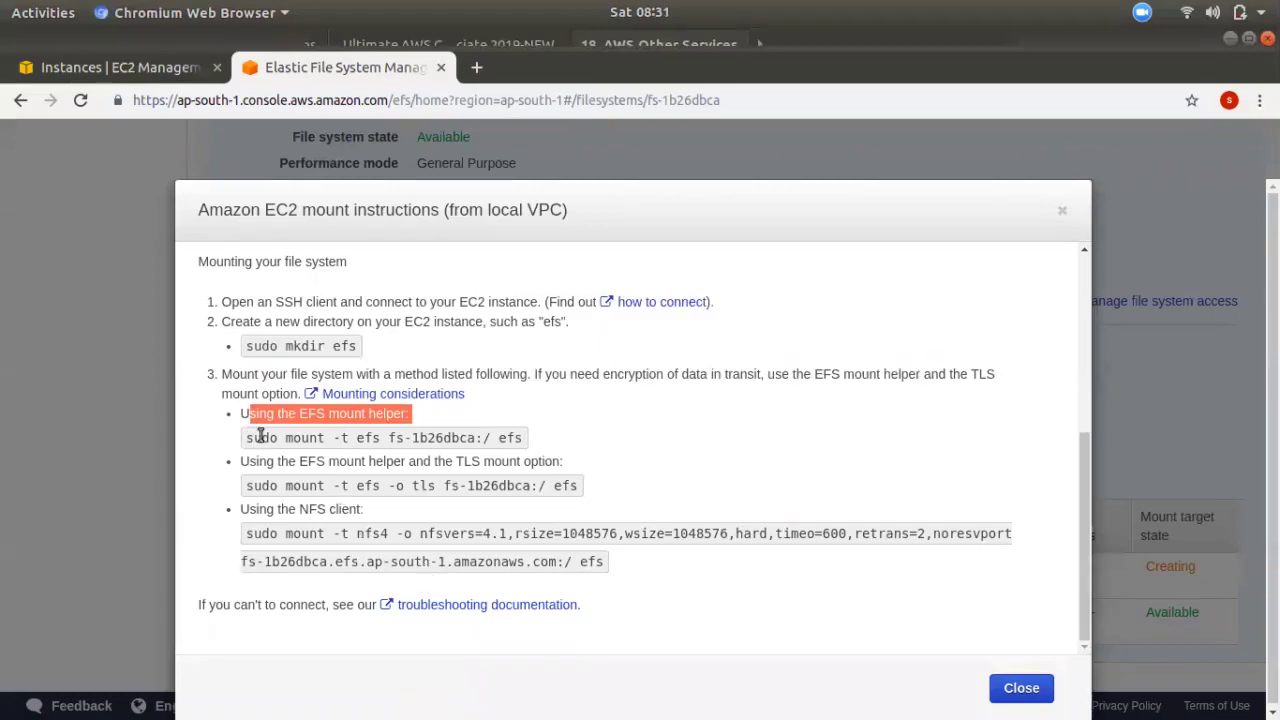
click(247, 440)
drag(247, 440, 528, 443)
key(ctrl+c)
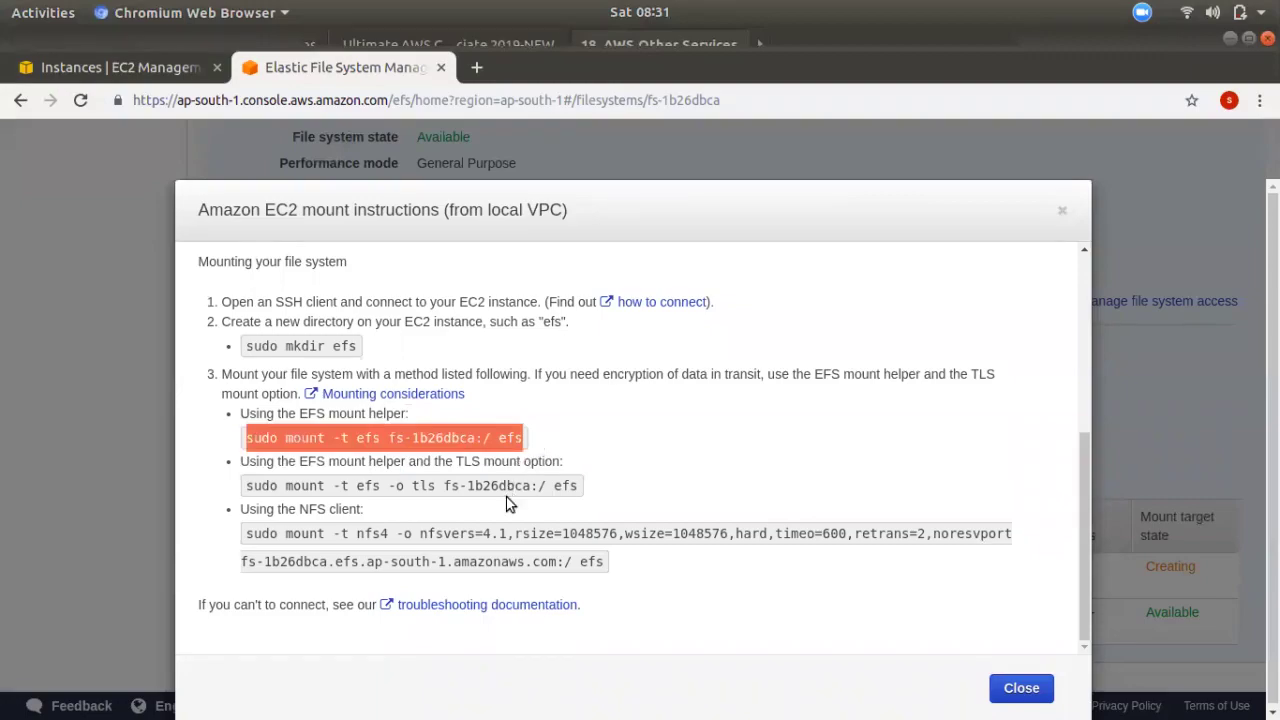
mouse_move(8, 360)
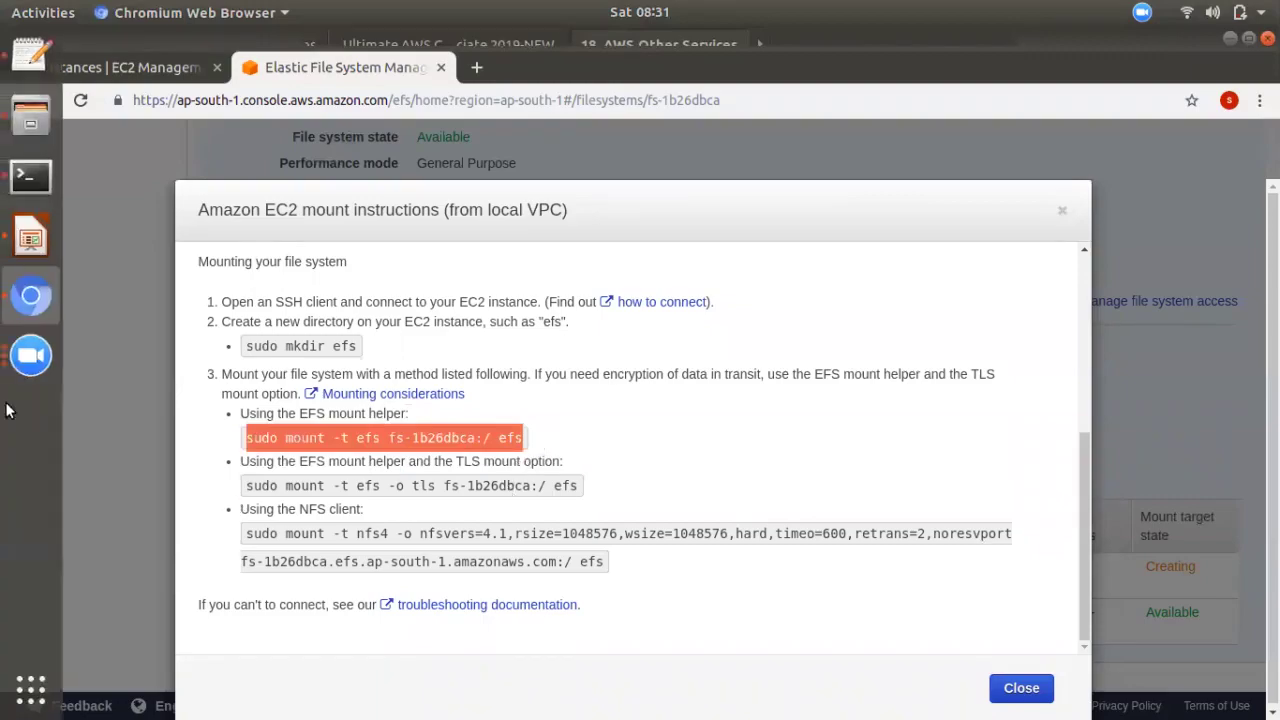
click(30, 175)
middle_click(509, 410)
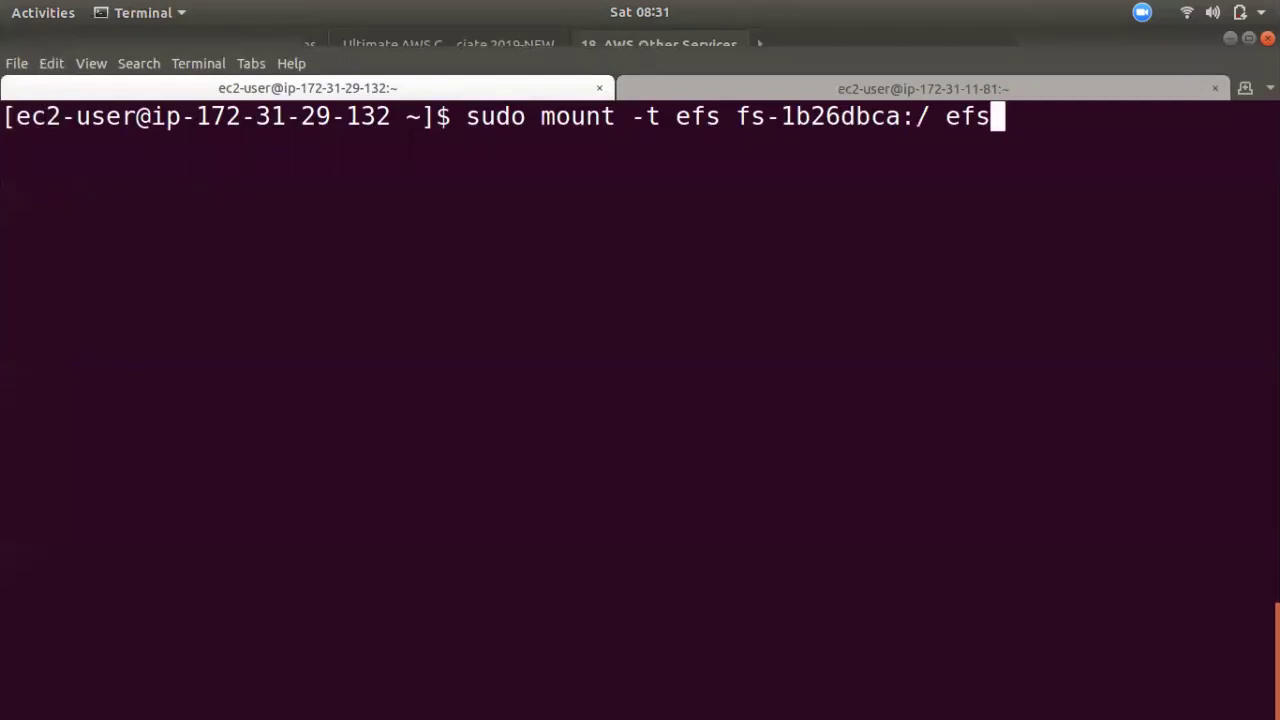
key(Return)
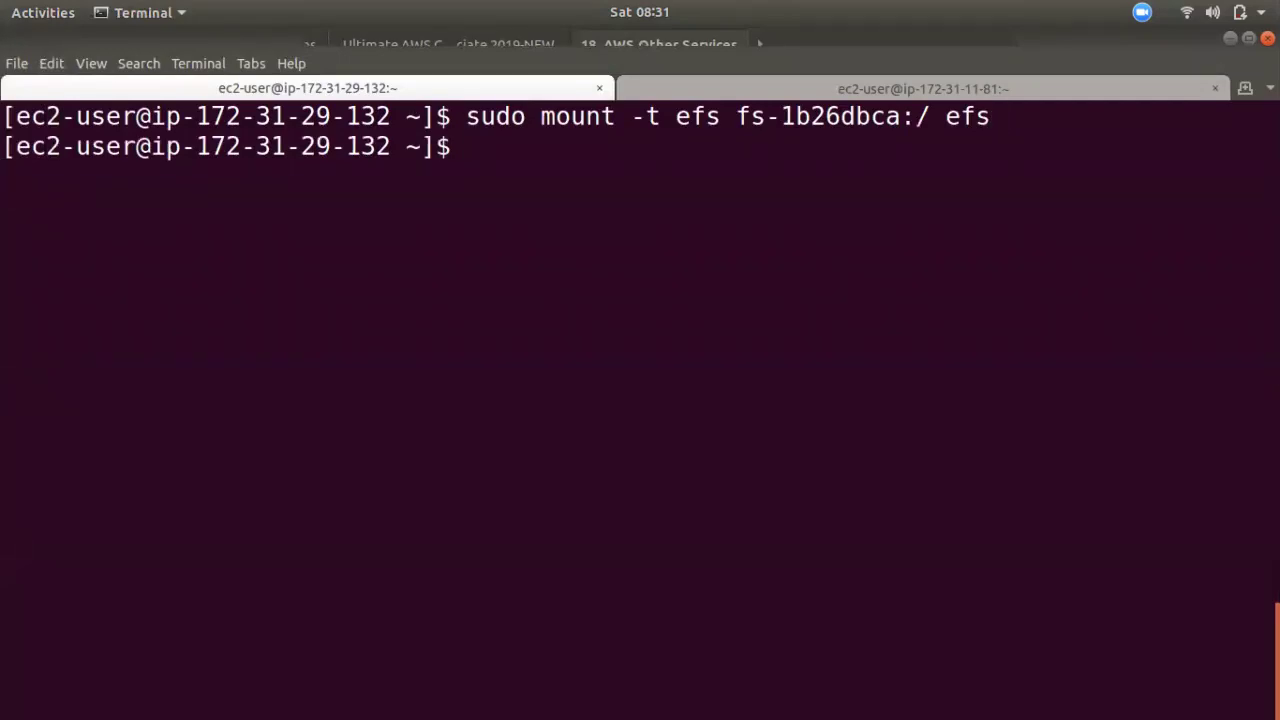
- Run the same command, sudo mount -t efs fs-1b26dbca:/ efs, on the second instance, ip-172-31-11-81
click(948, 90)
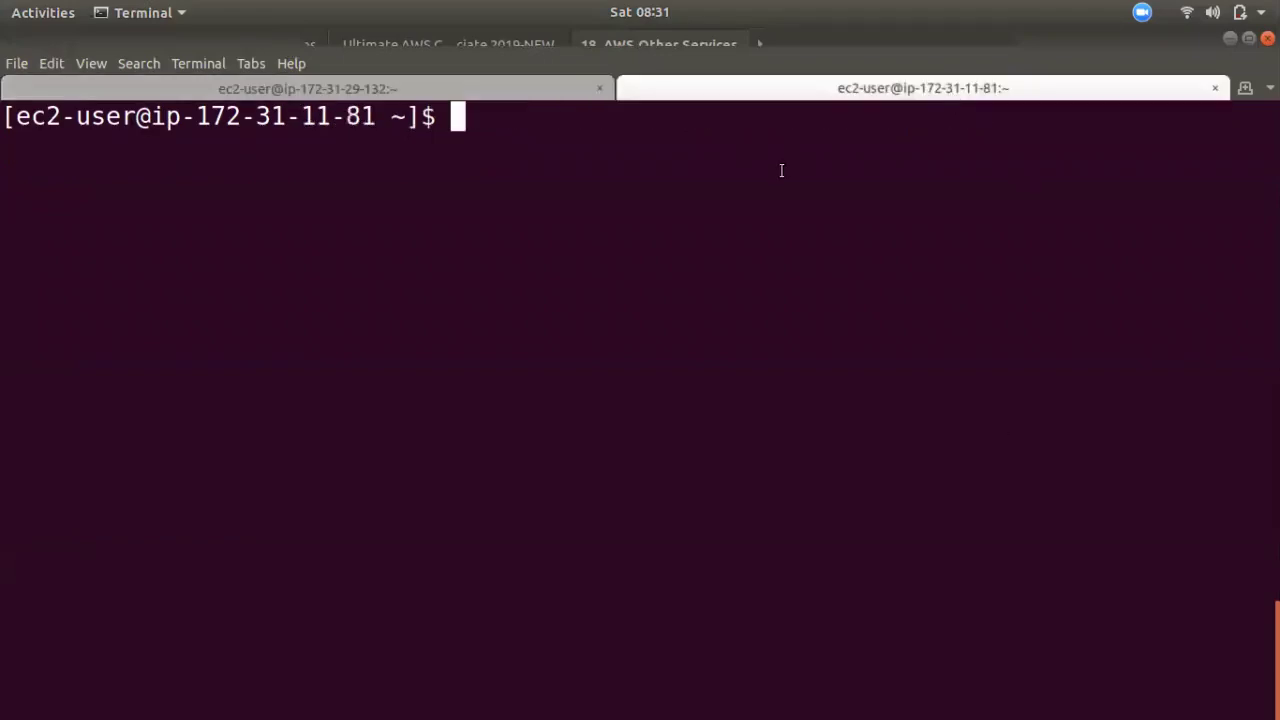
key(ctrl+shift+v)
key(Return)
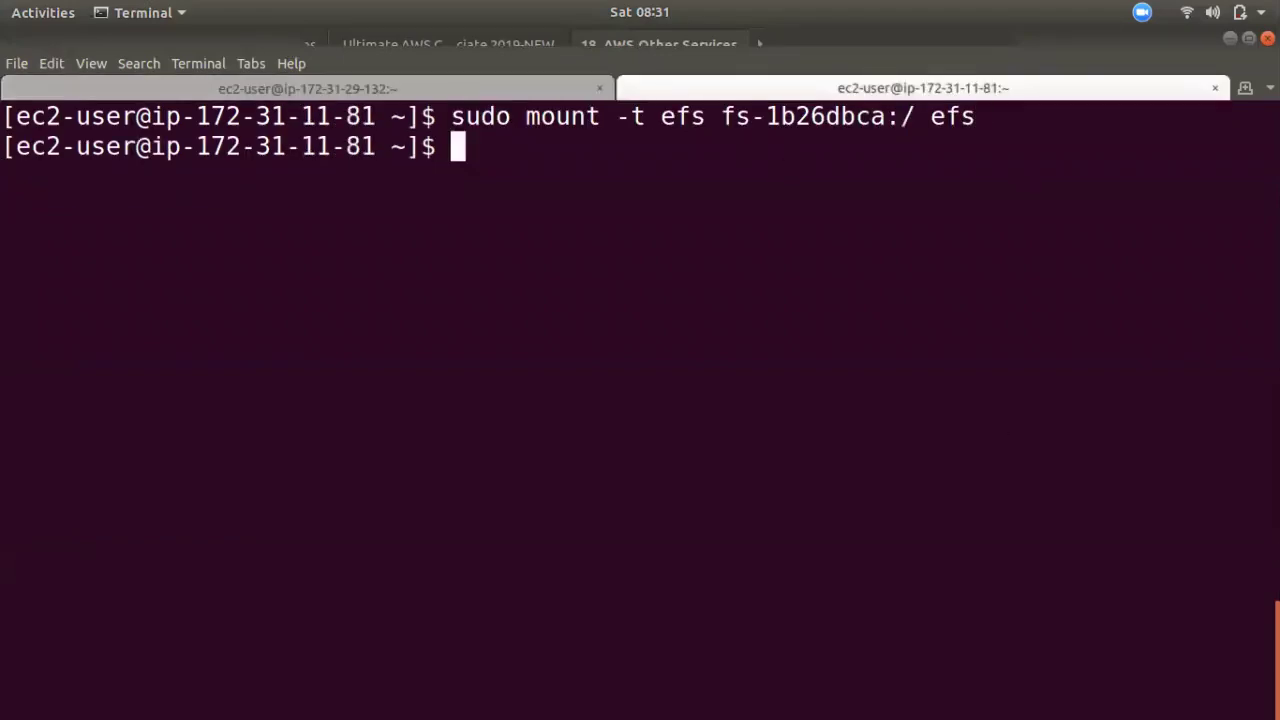
click(506, 86)
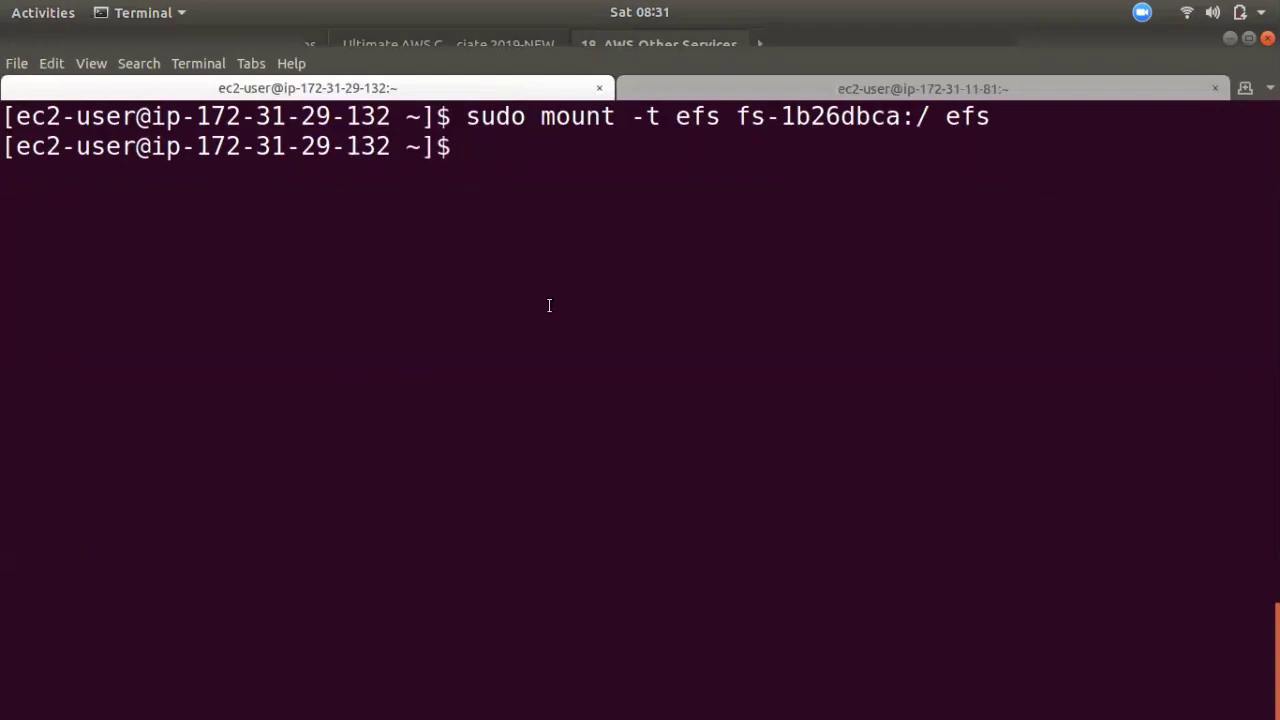
text(df -h)
key(Return)
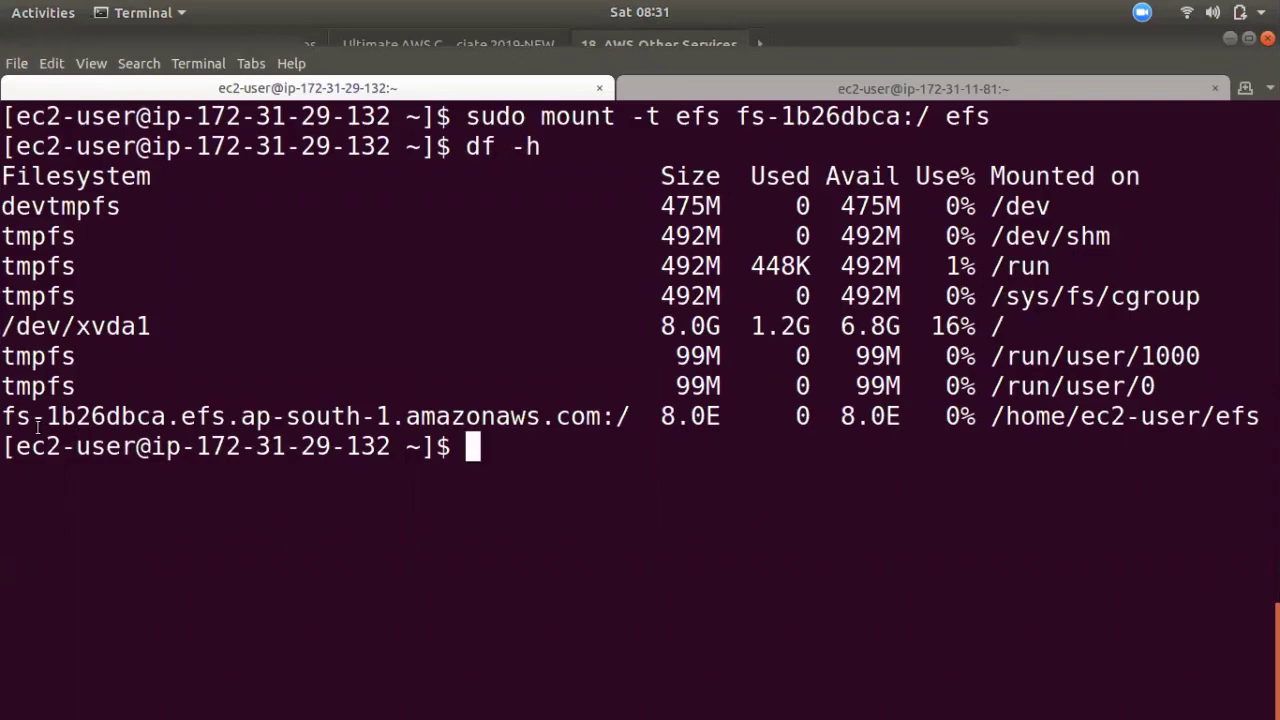
- Examine the EFS entry in the df listing, checking its file system name, mount point and available space
drag(18, 418, 180, 418)
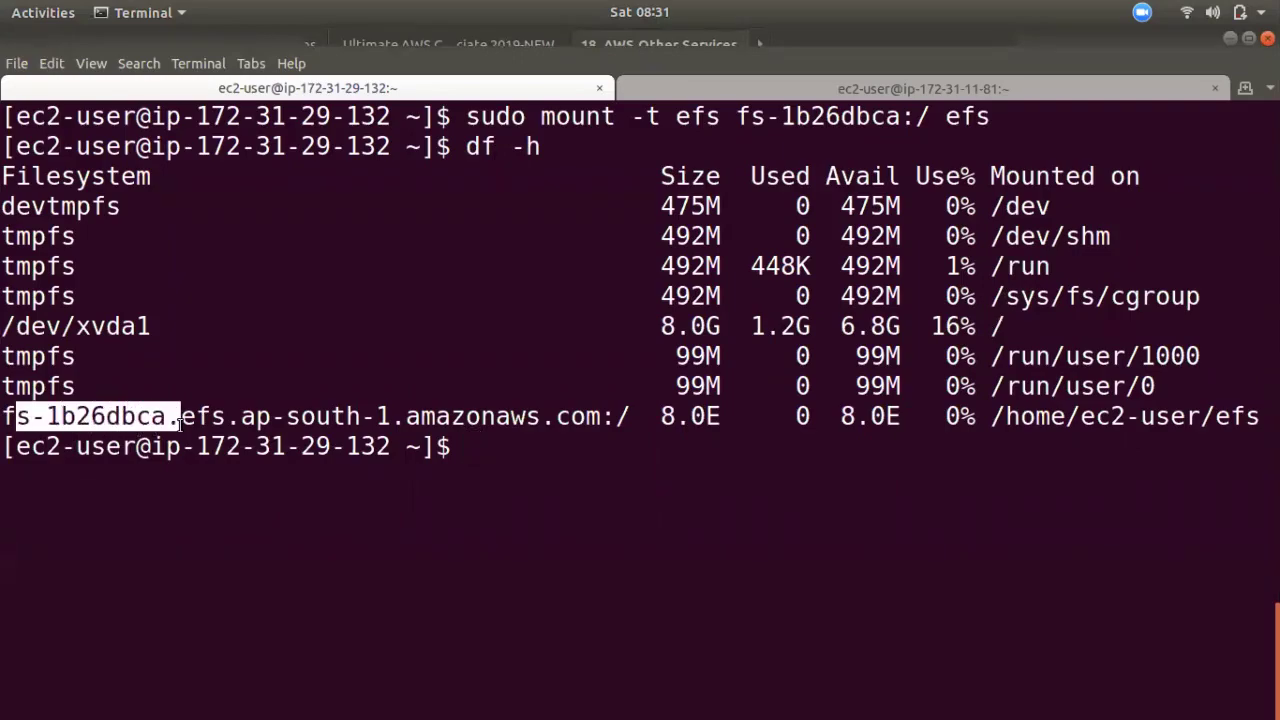
click(57, 420)
drag(36, 418, 572, 418)
click(1043, 420)
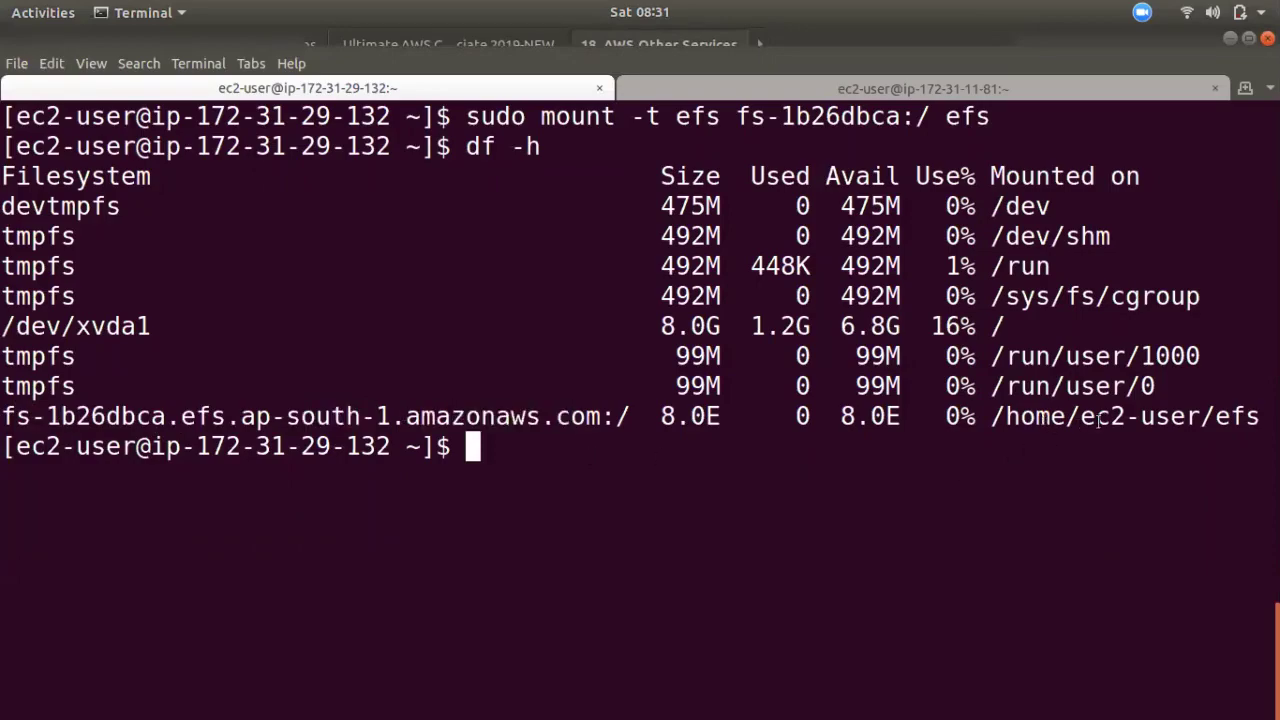
drag(1250, 418, 1125, 418)
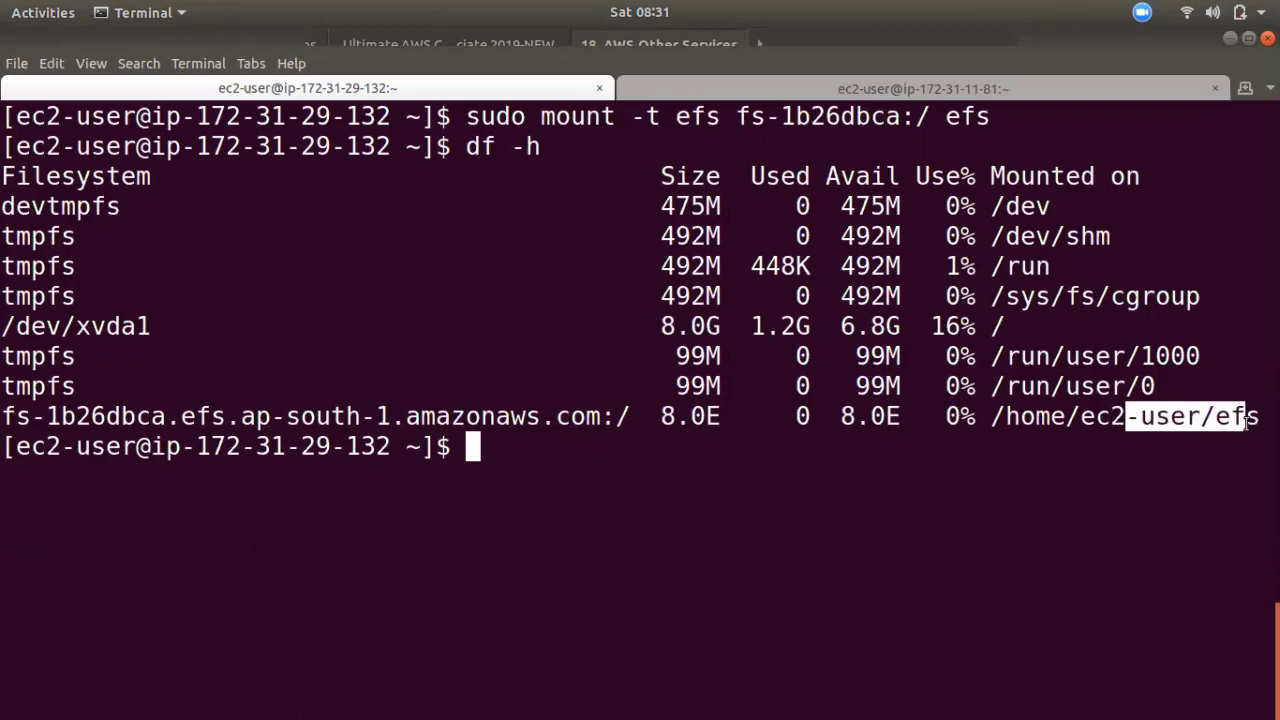
click(1160, 418)
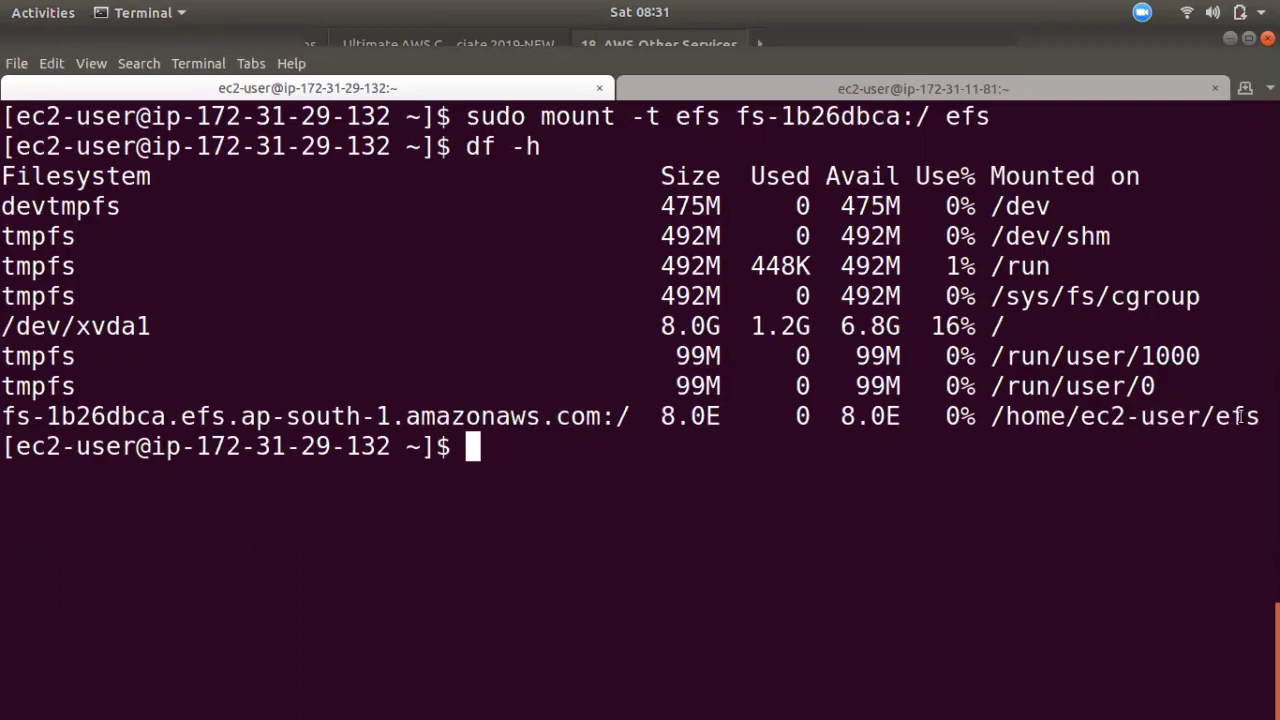
drag(1240, 418, 1214, 418)
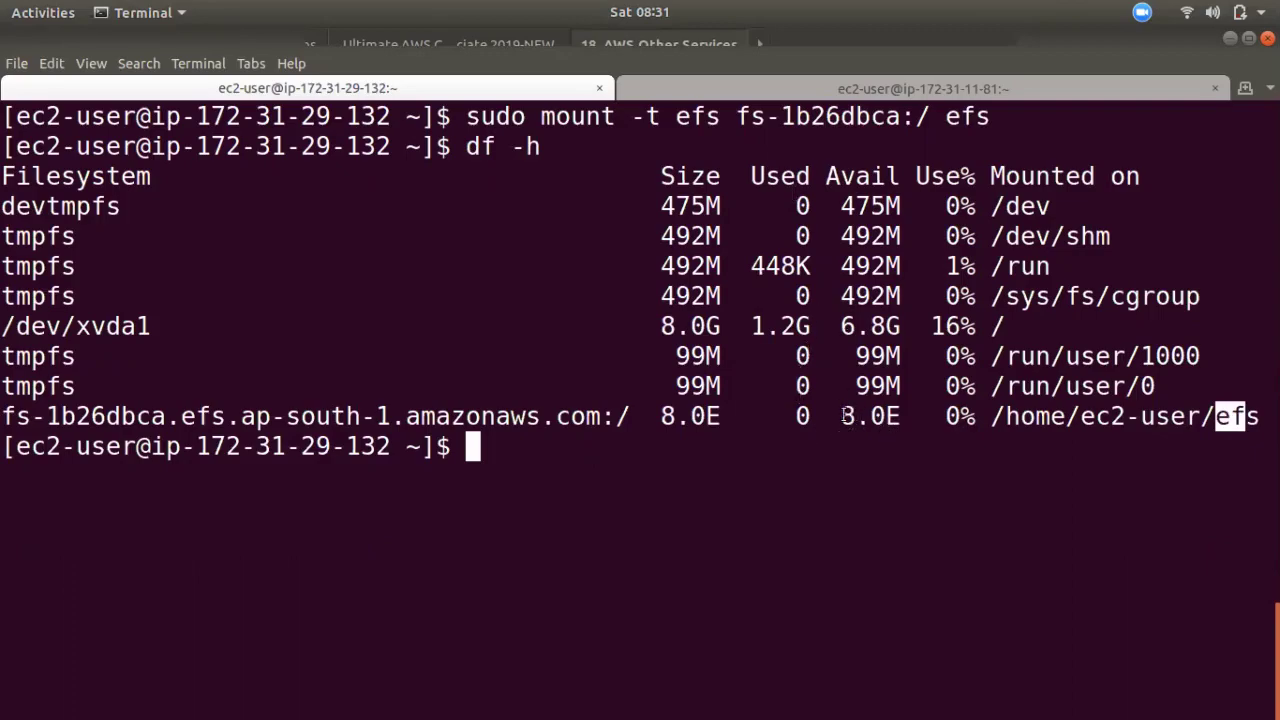
drag(843, 416, 901, 420)
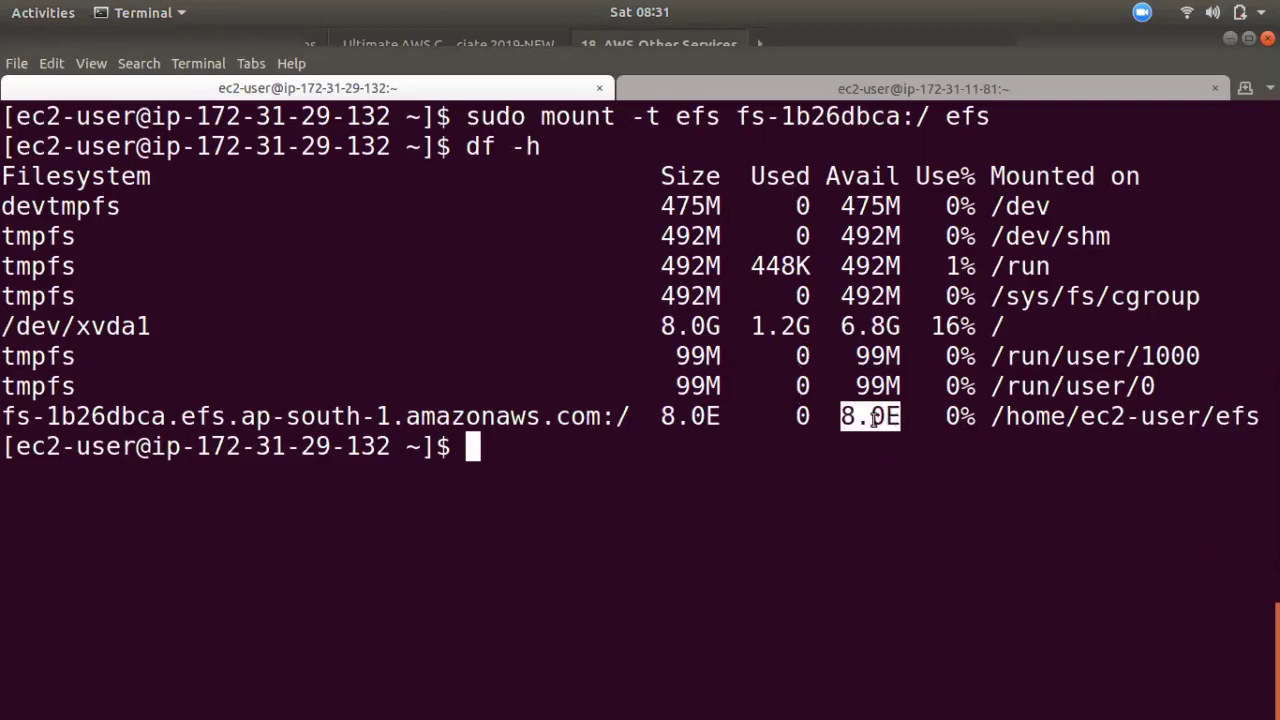
click(868, 448)
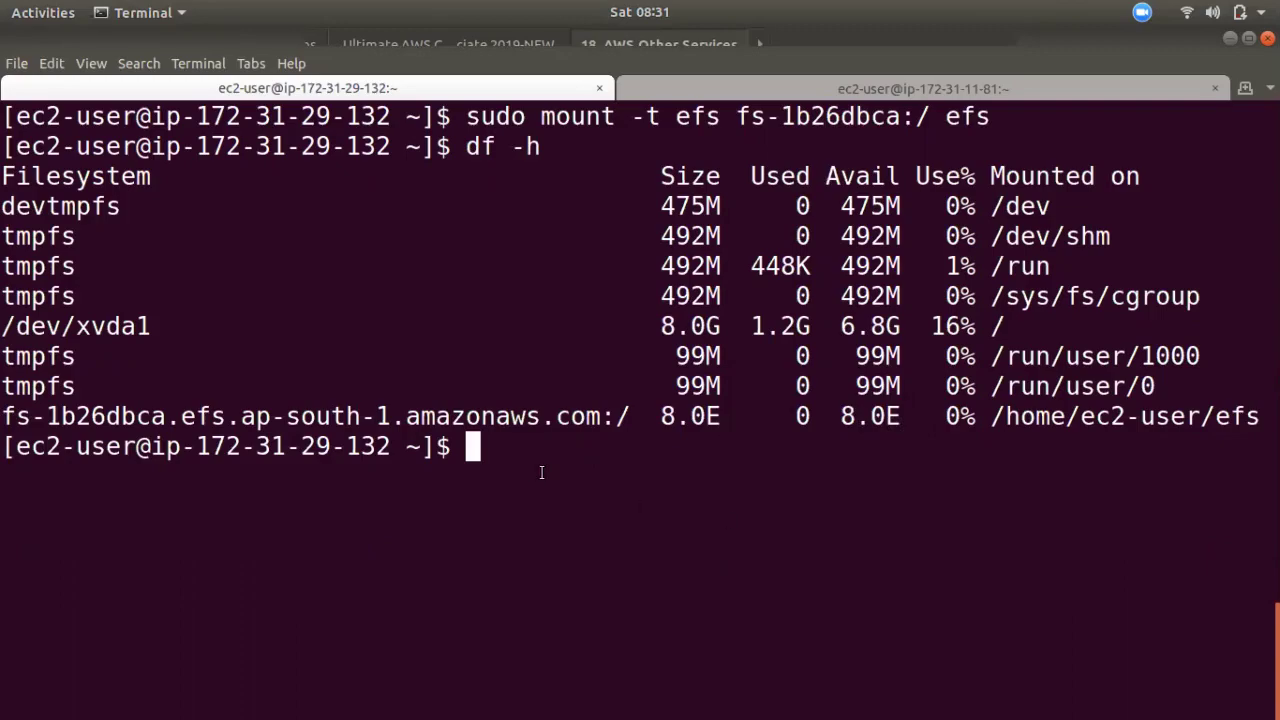
click(718, 93)
click(465, 87)
text(mkid)
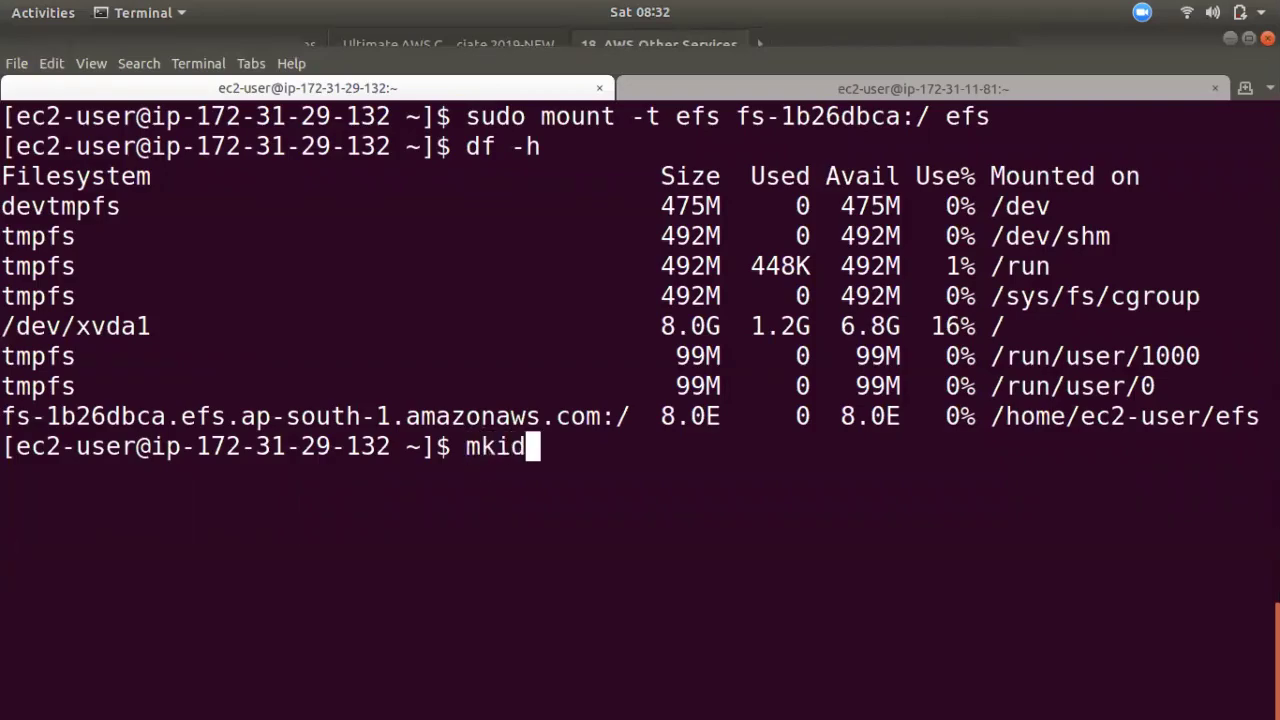
key(BackSpace)
key(BackSpace)
text(dir )
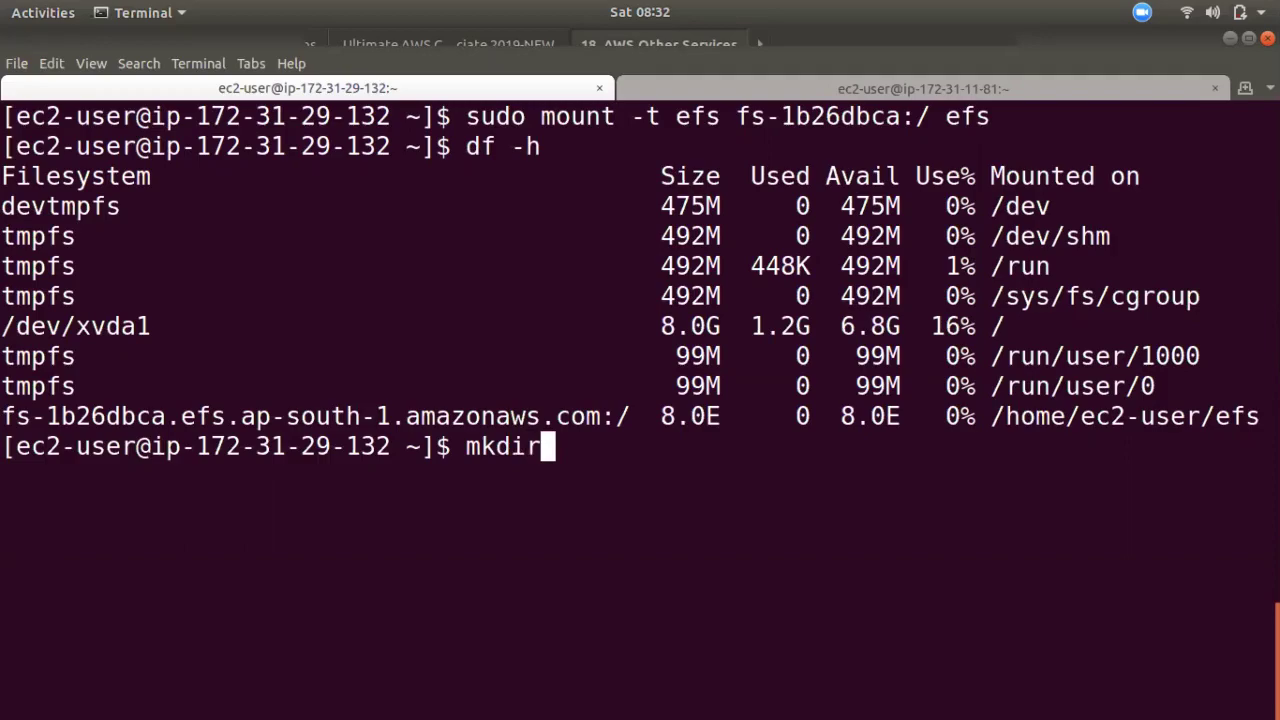
text(demo)
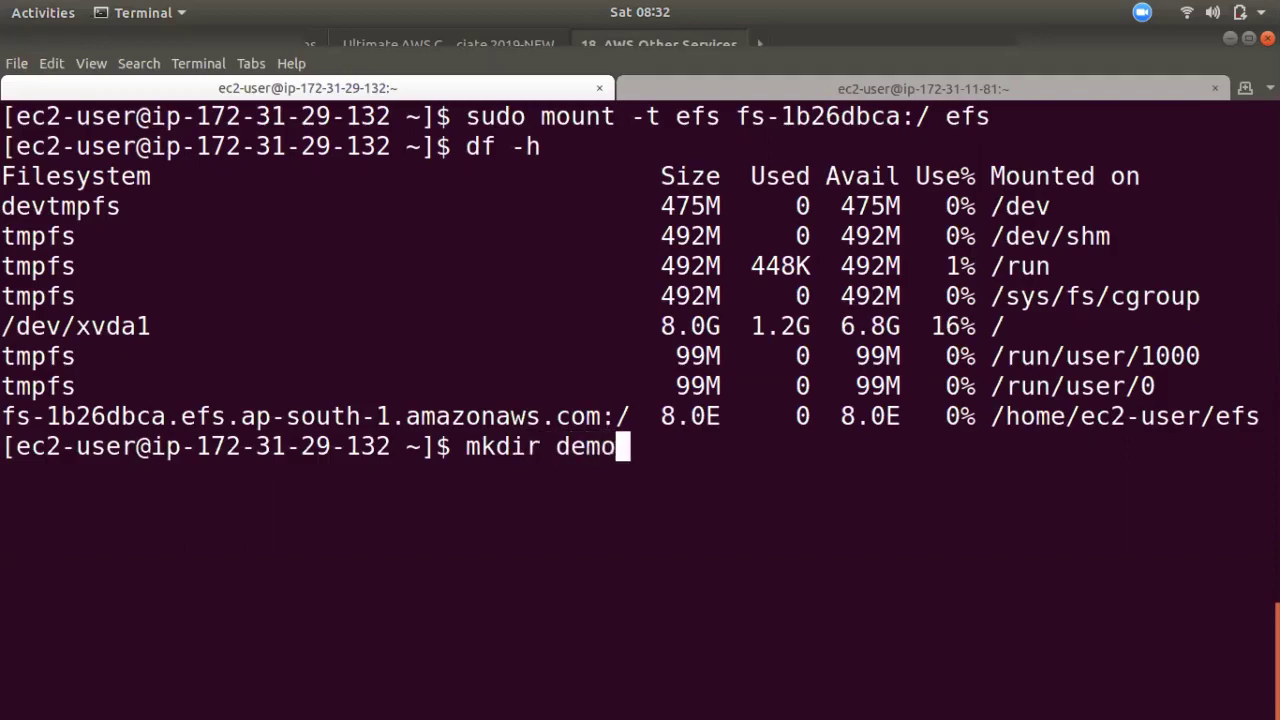